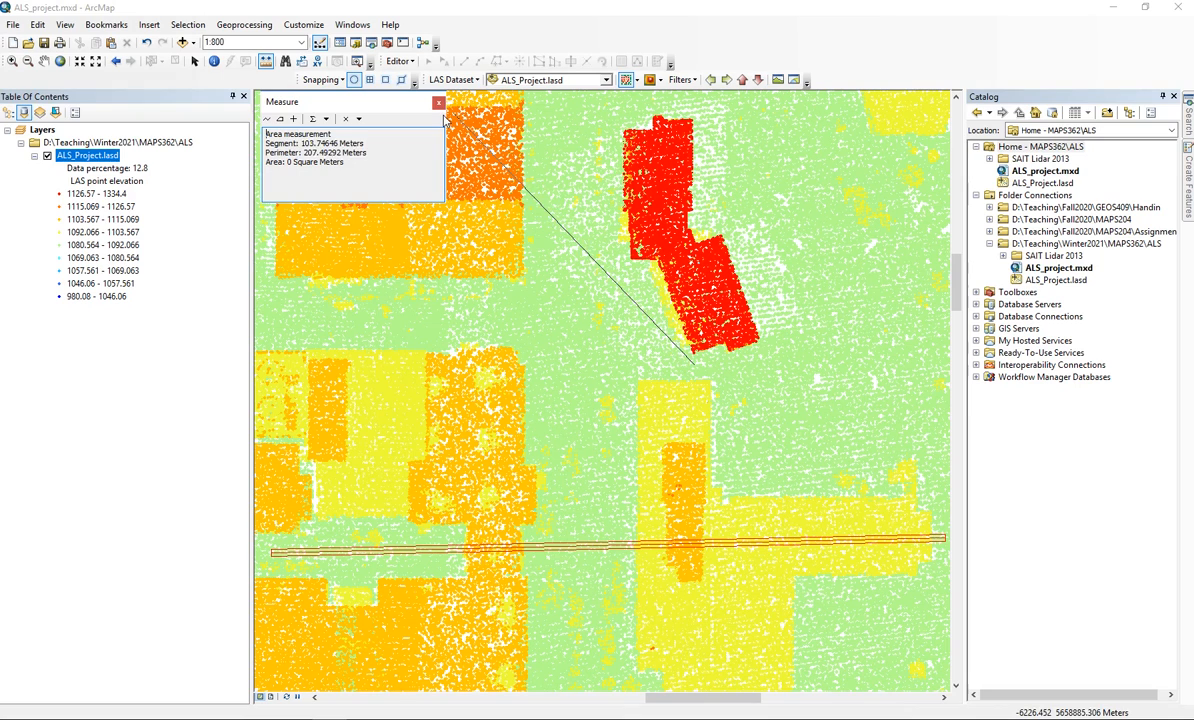
# Step: Close the Measure window and show the wider campus around the red buildings at 1:2,000
pyautogui.click(438, 102)
pyautogui.click(44, 61)
pyautogui.moveTo(606, 344); pyautogui.dragTo(672, 326)
pyautogui.scroll(4, 525, 338)
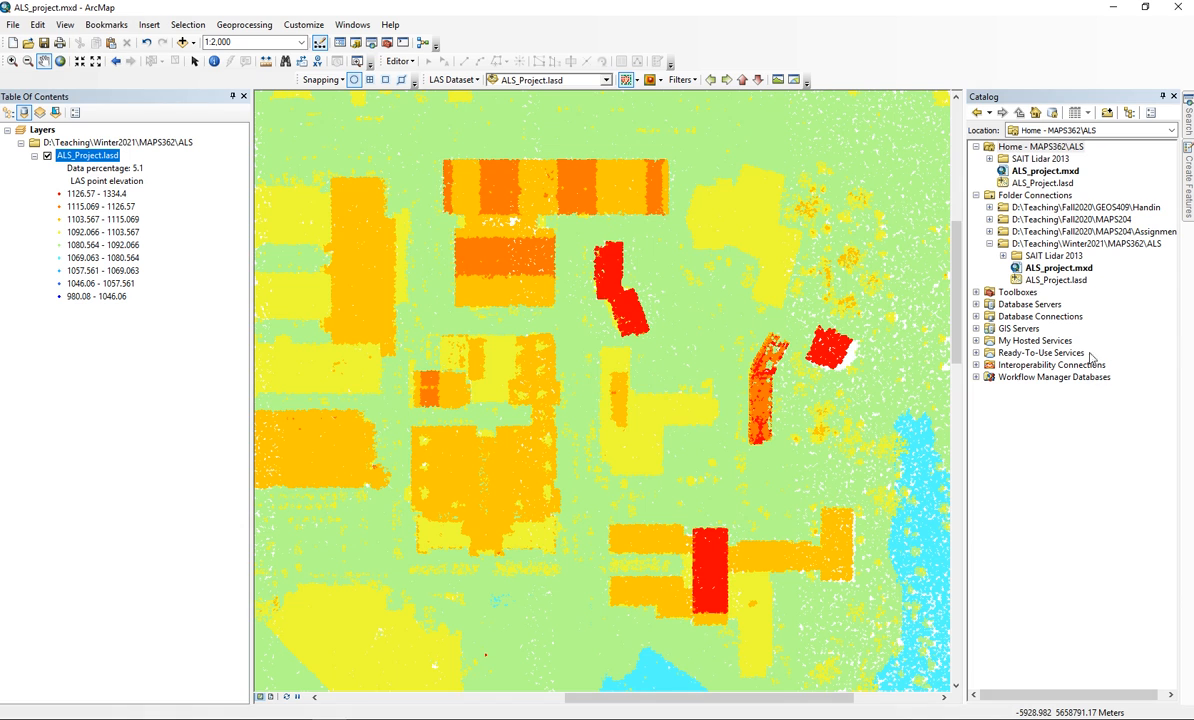
# Step: Create a new file geodatabase in the D:\Teaching\Winter2021\MAPS362\ALS folder
pyautogui.click(1055, 245)
pyautogui.rightClick(1055, 245)
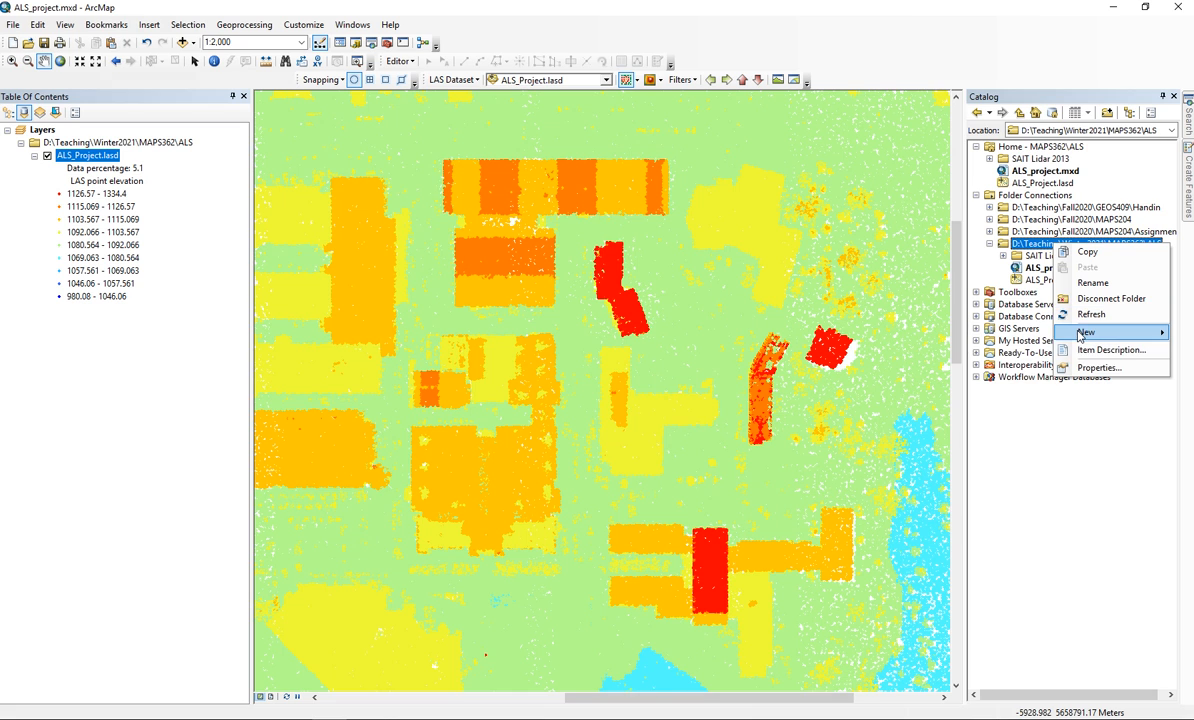
pyautogui.moveTo(1073, 336)
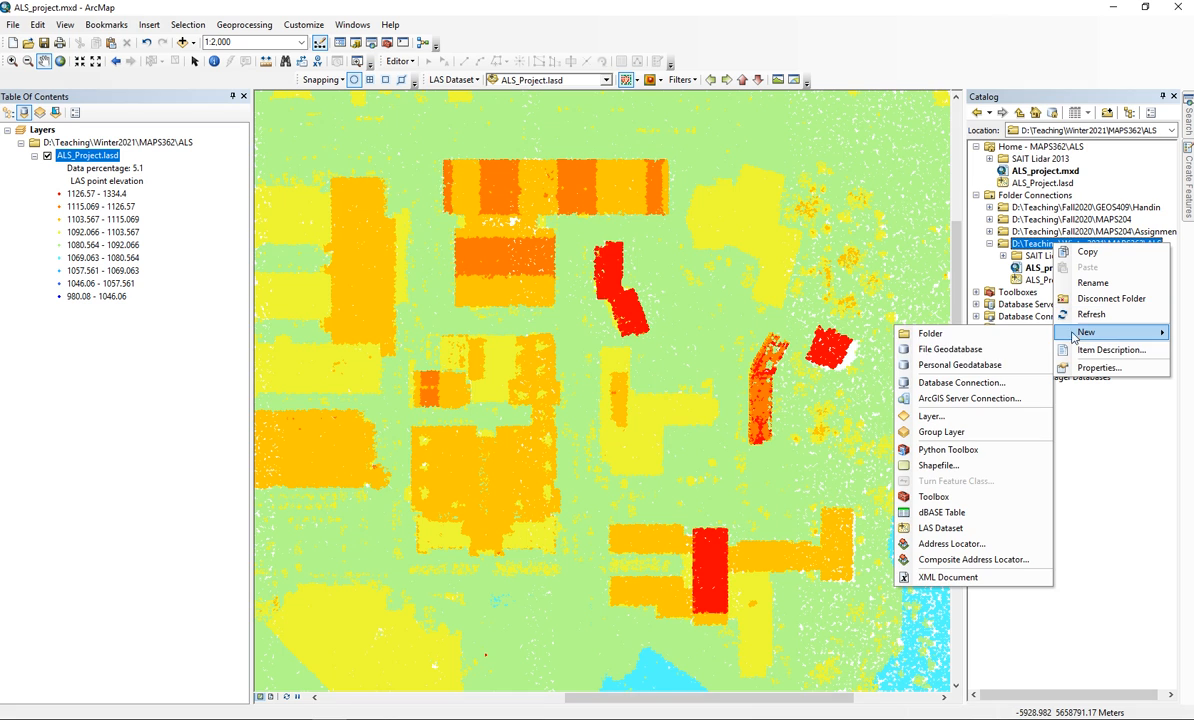
pyautogui.rightClick(1031, 246)
pyautogui.moveTo(1054, 337)
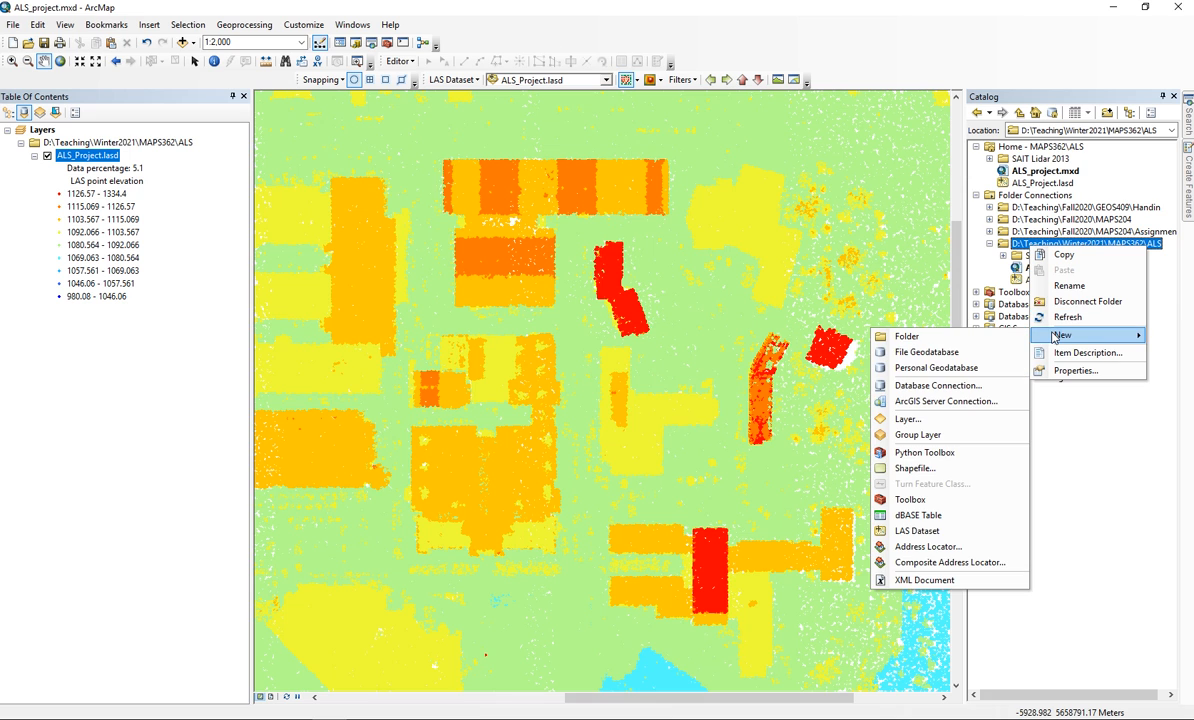
pyautogui.click(930, 352)
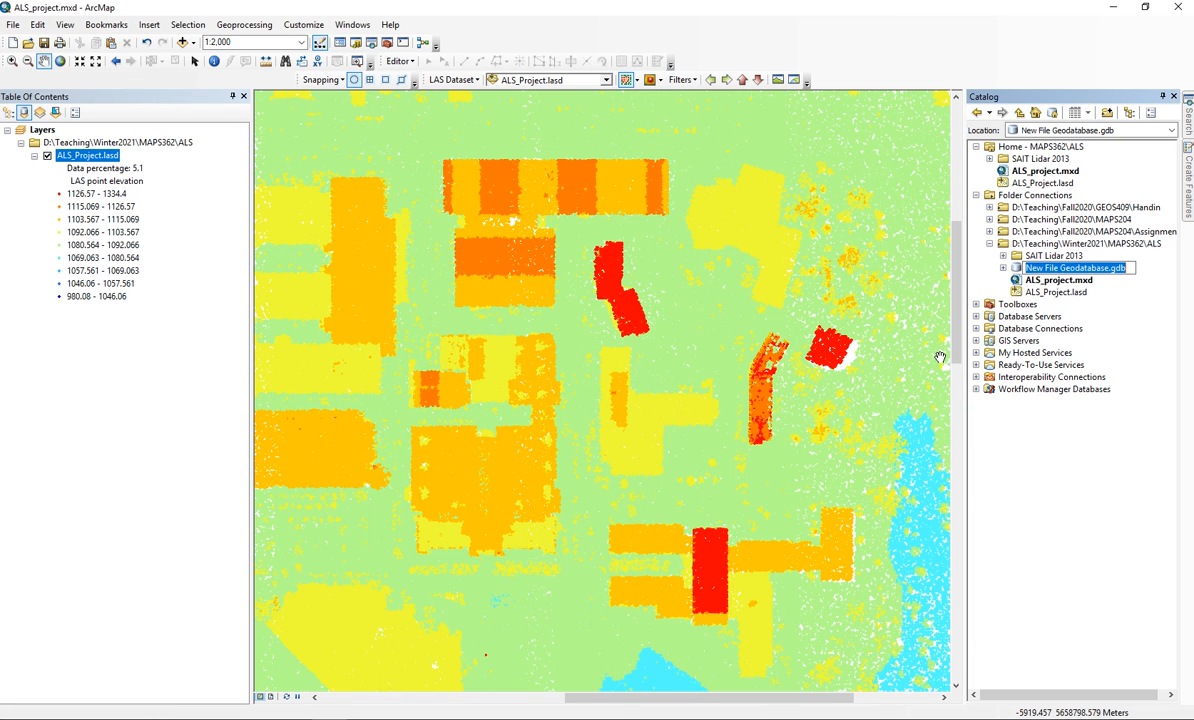
# Step: Name the new file geodatabase SAITCampus, keeping the .gdb extension
pyautogui.press('Left')
pyautogui.press('Left')
pyautogui.hotkey('shift', 'Left')
pyautogui.hotkey('shift', 'Left')
pyautogui.hotkey('shift', 'Left')
pyautogui.hotkey('shift', 'Left')
pyautogui.hotkey('shift', 'Left')
pyautogui.hotkey('shift', 'Left')
pyautogui.hotkey('shift', 'Left')
pyautogui.hotkey('shift', 'Left')
pyautogui.hotkey('shift', 'Left')
pyautogui.hotkey('shift', 'Left')
pyautogui.hotkey('shift', 'Left')
pyautogui.hotkey('shift', 'Left')
pyautogui.hotkey('shift', 'Left')
pyautogui.hotkey('shift', 'Left')
pyautogui.hotkey('shift', 'Left')
pyautogui.hotkey('shift', 'Left')
pyautogui.hotkey('shift', 'Left')
pyautogui.hotkey('shift', 'Left')
pyautogui.hotkey('shift', 'Left')
pyautogui.hotkey('shift', 'Left')
pyautogui.write('SAITCampus')
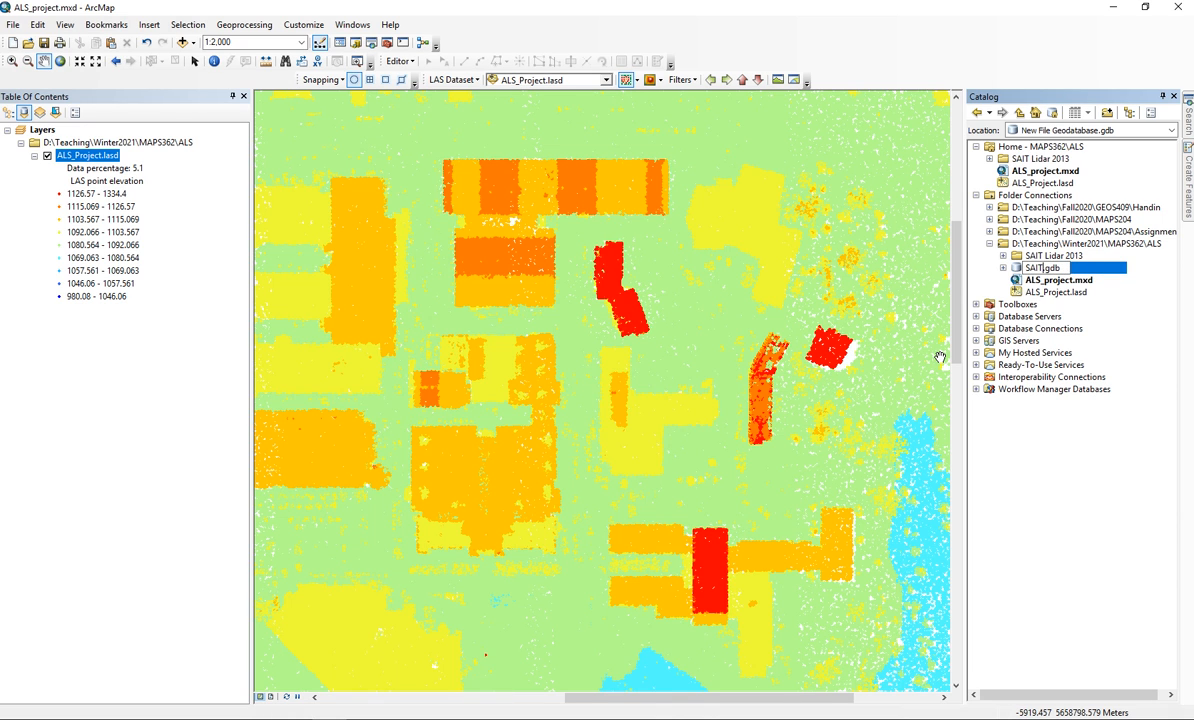
pyautogui.press('Return')
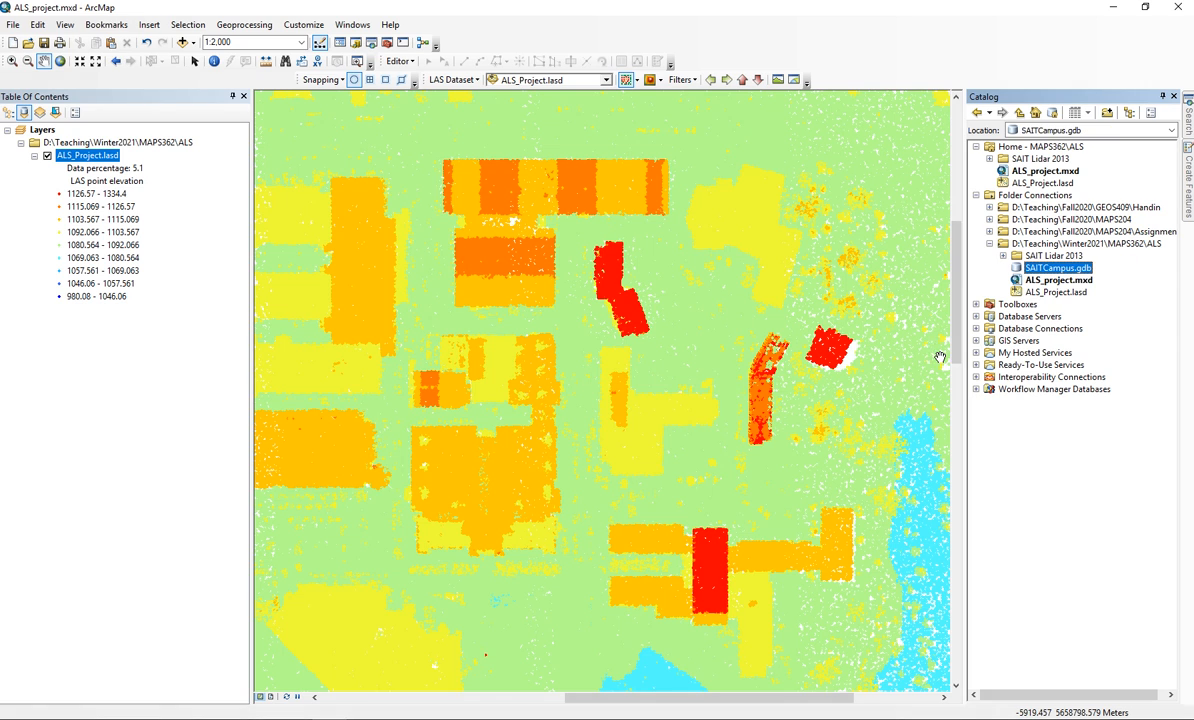
# Step: Start a new feature dataset in the SAITCampus geodatabase and name it Buildings
pyautogui.rightClick(1028, 276)
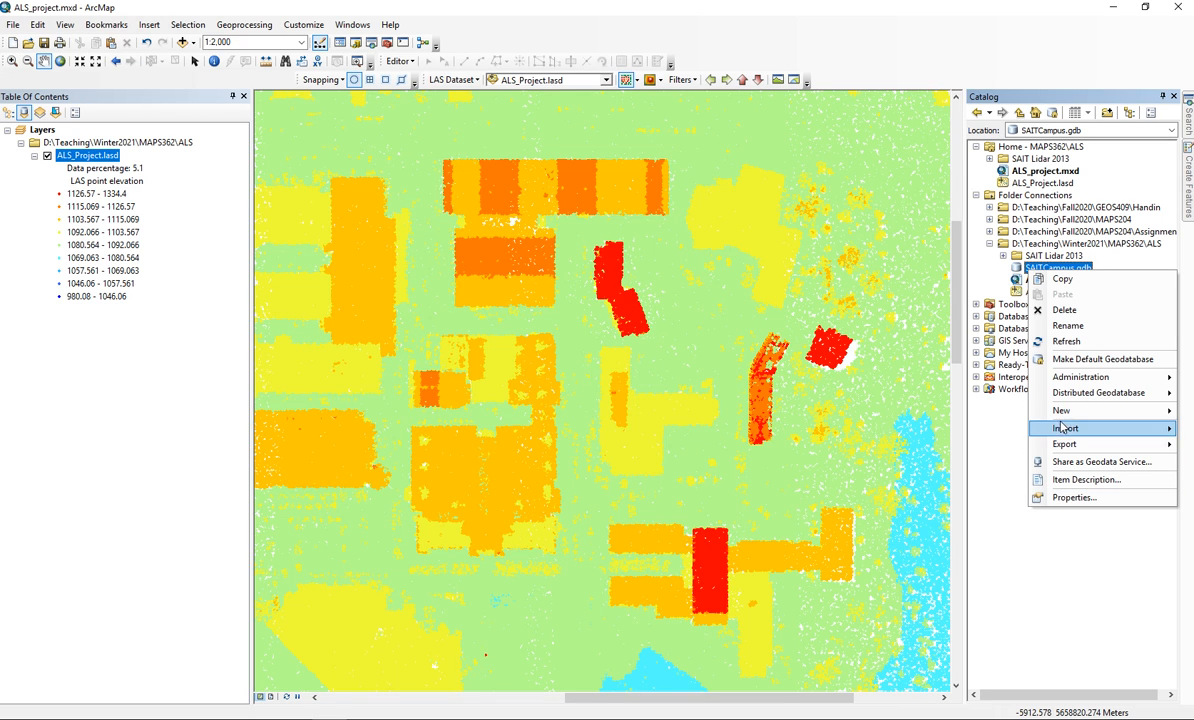
pyautogui.moveTo(1072, 412)
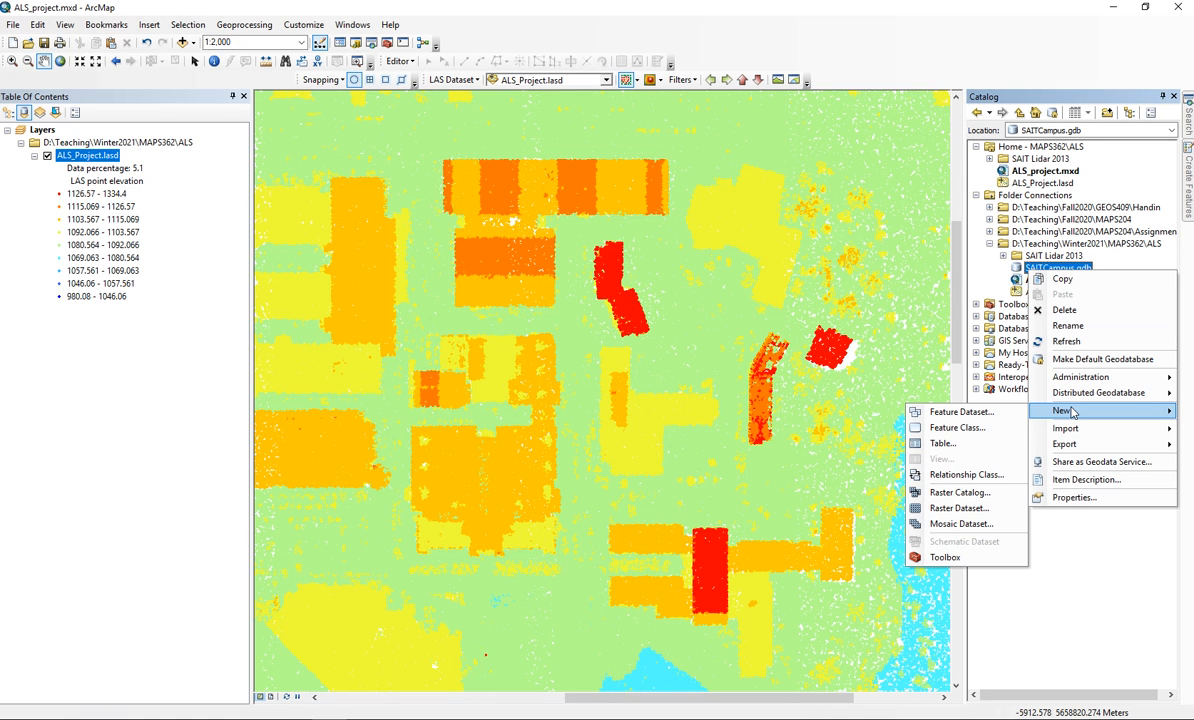
pyautogui.click(1003, 412)
pyautogui.write('Buld')
pyautogui.write('ildings')
pyautogui.click(669, 552)
pyautogui.click(670, 552)
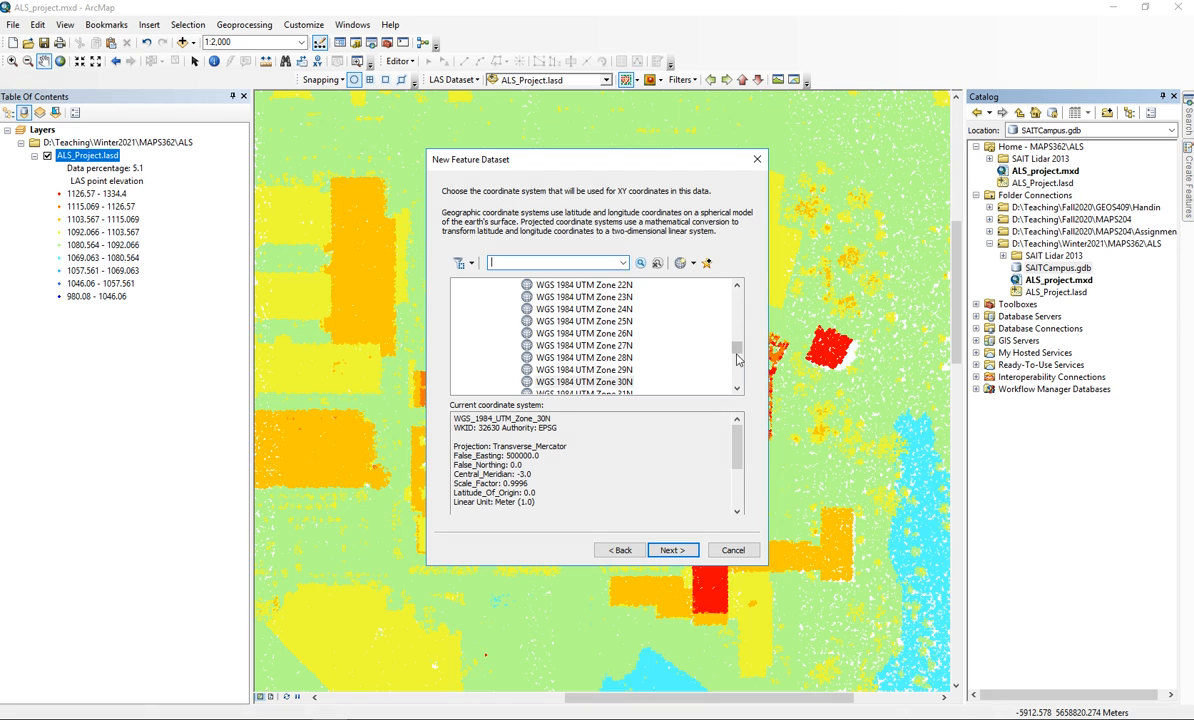
# Step: Assign the Canadian national grid NAD 1983 3TM 114 to the Buildings dataset and finish it with no vertical coordinate system and default tolerances
pyautogui.moveTo(736, 352); pyautogui.dragTo(738, 288)
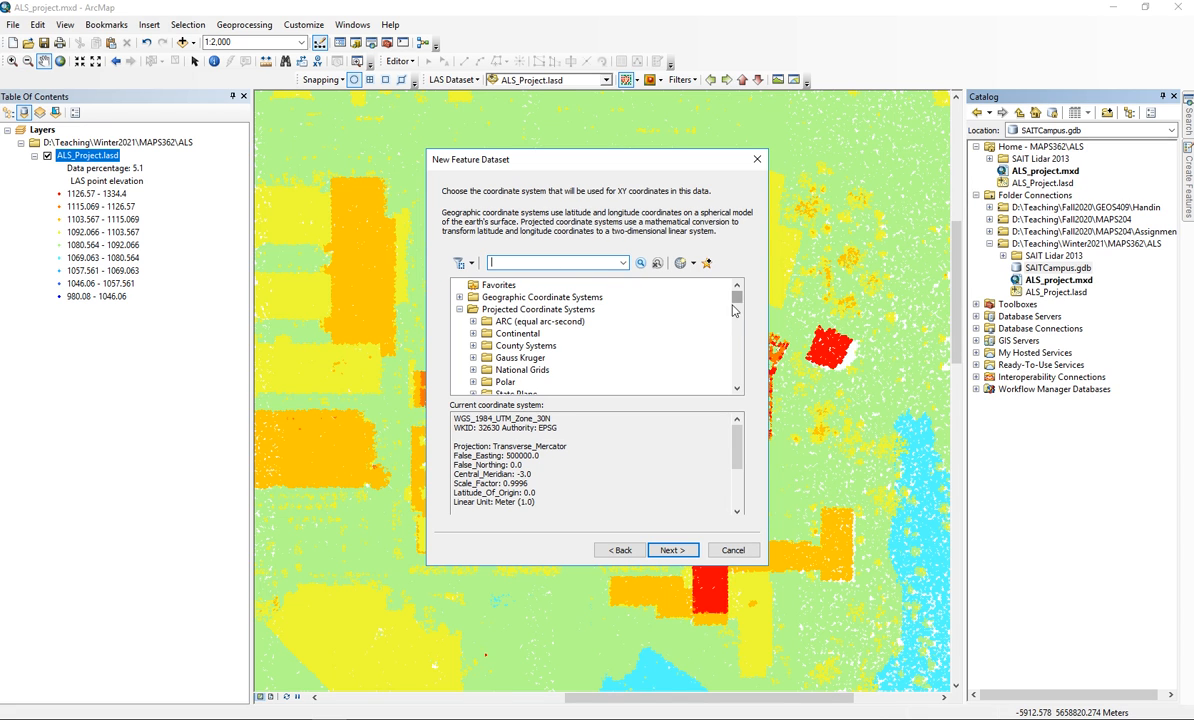
pyautogui.click(474, 370)
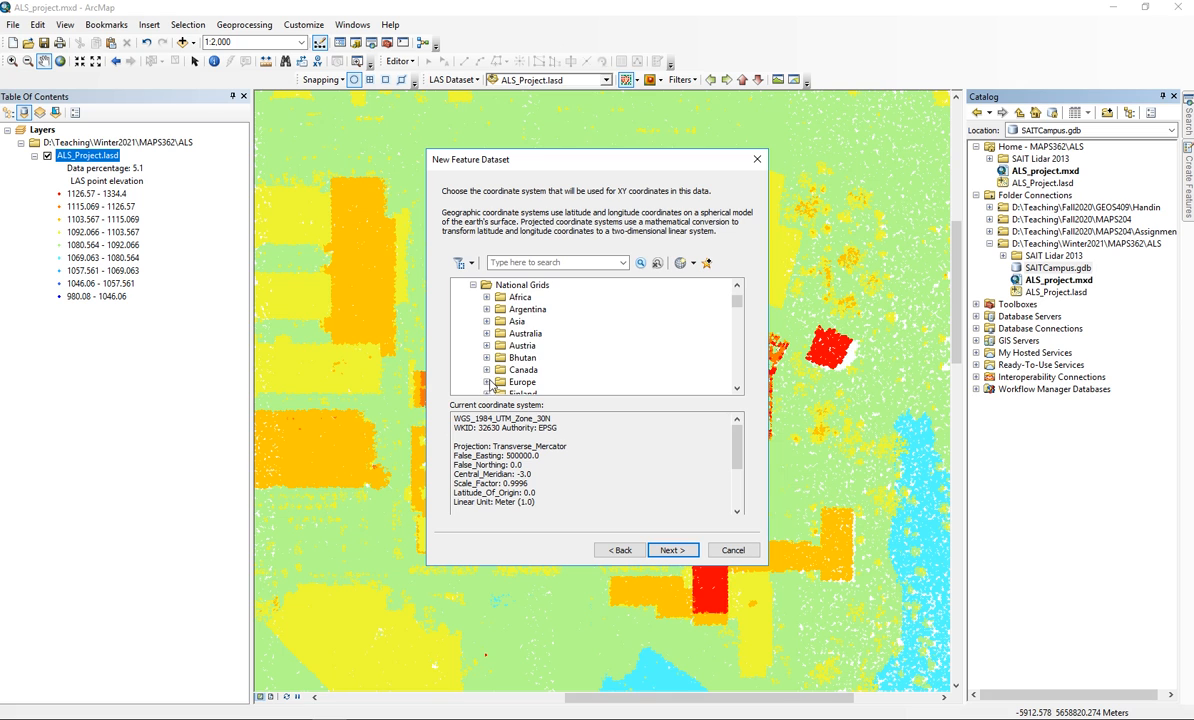
pyautogui.click(487, 369)
pyautogui.scroll(-10, 555, 360)
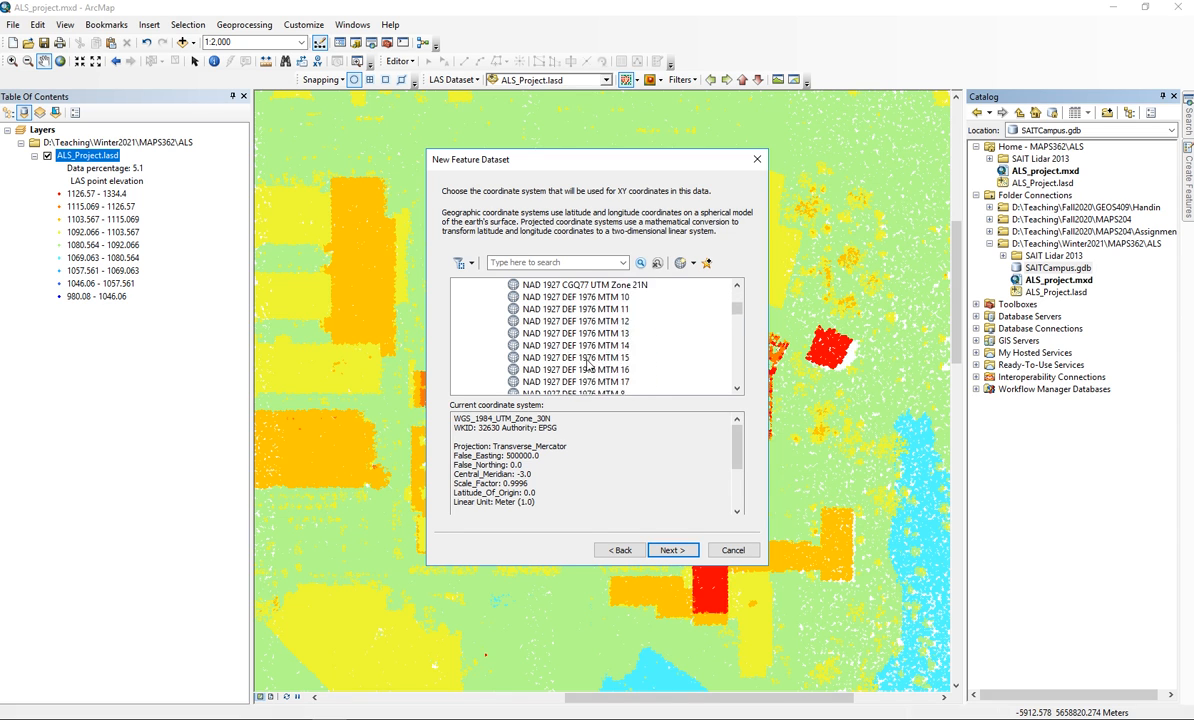
pyautogui.click(540, 321)
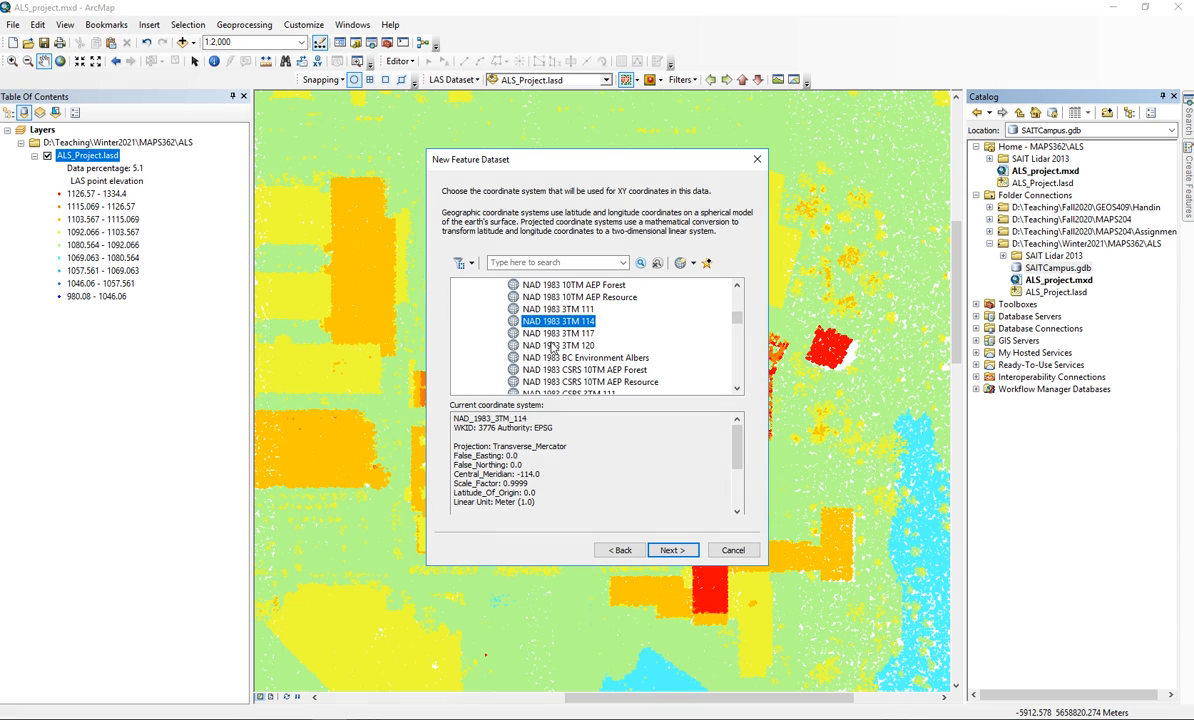
pyautogui.click(678, 553)
pyautogui.click(672, 551)
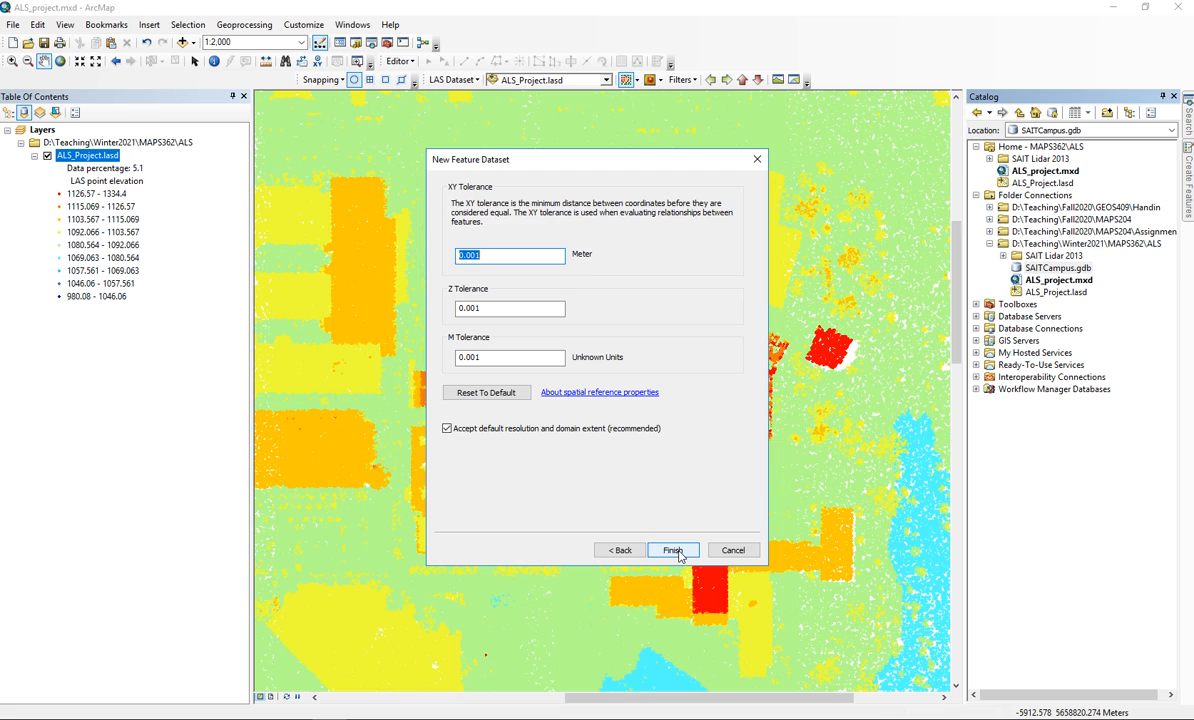
pyautogui.click(673, 551)
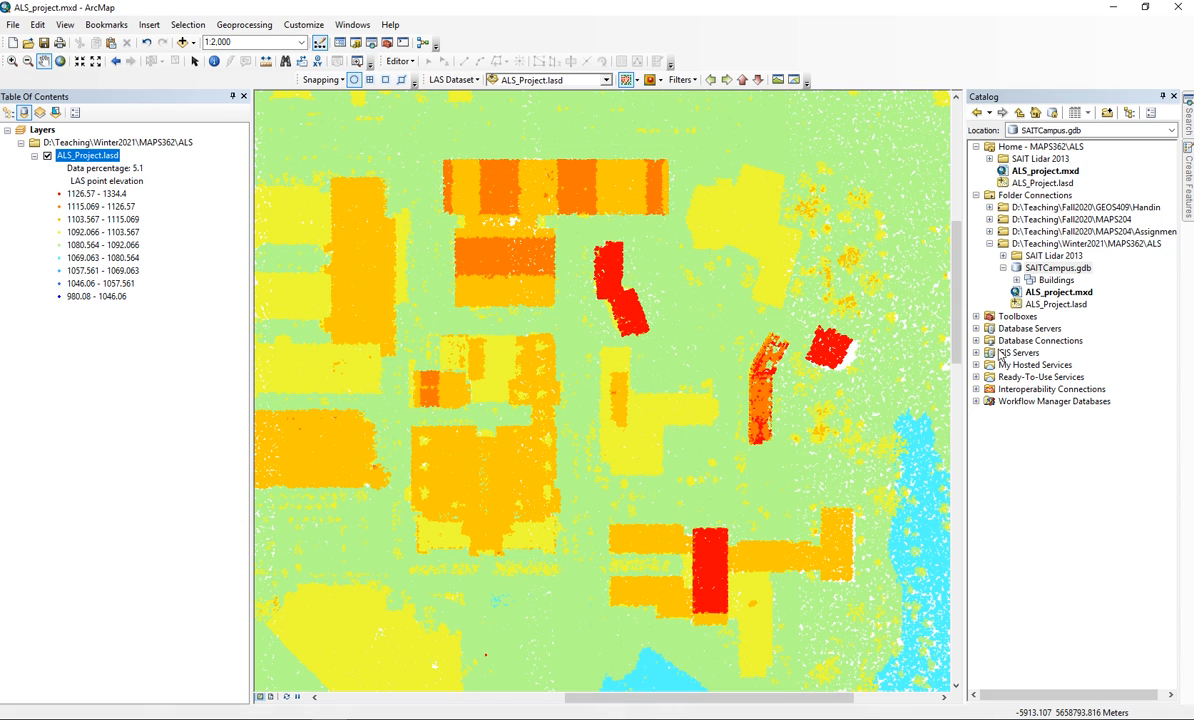
# Step: Create a feature dataset named Transportation in SAITCampus.gdb with the NAD 1983 3TM 114 coordinate system, no vertical system and default tolerances
pyautogui.rightClick(1039, 273)
pyautogui.moveTo(1077, 413)
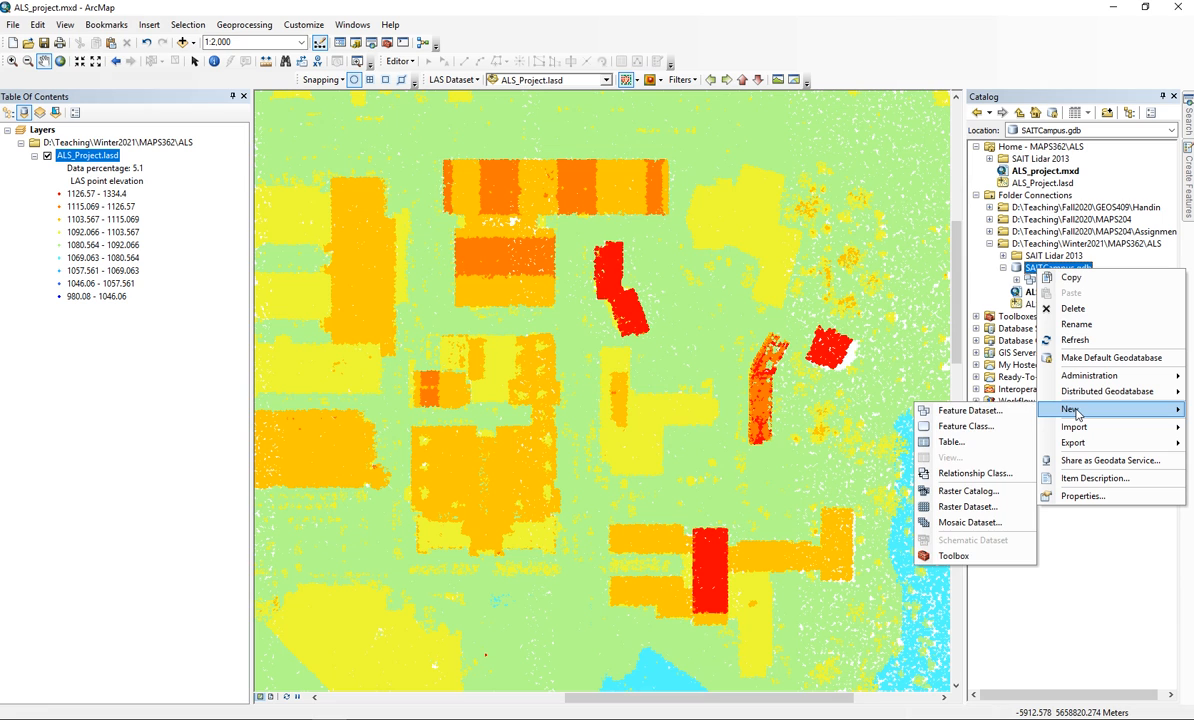
pyautogui.click(958, 410)
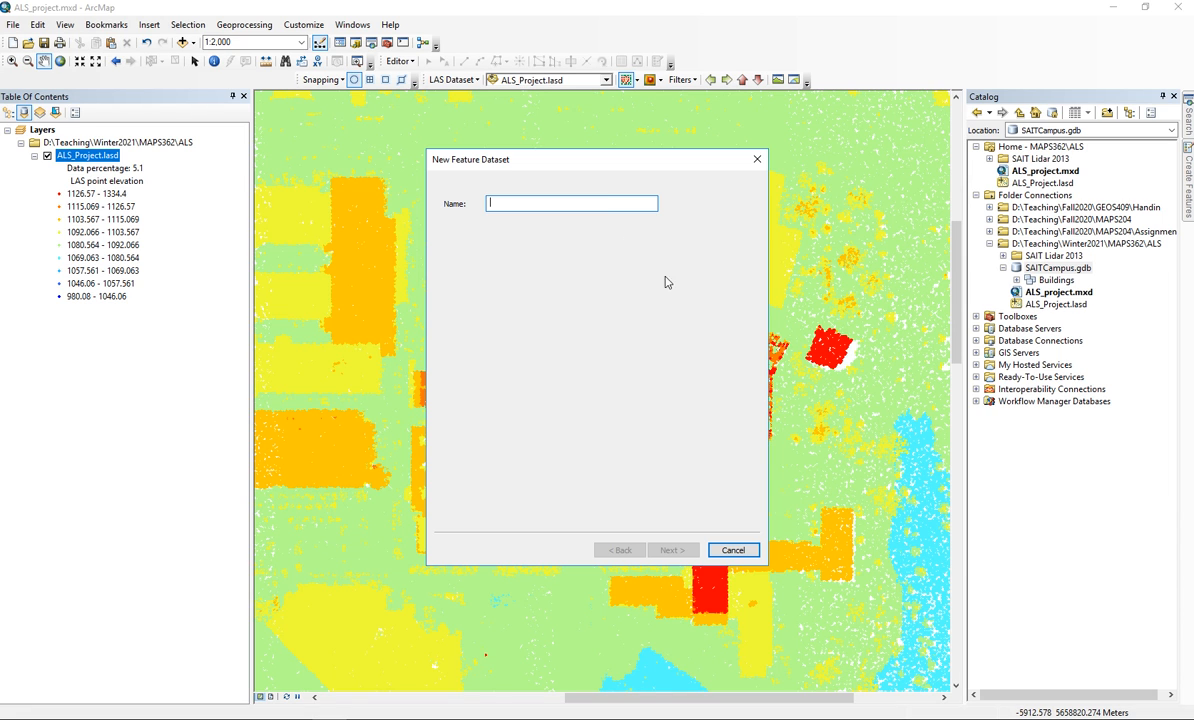
pyautogui.write('Transportation')
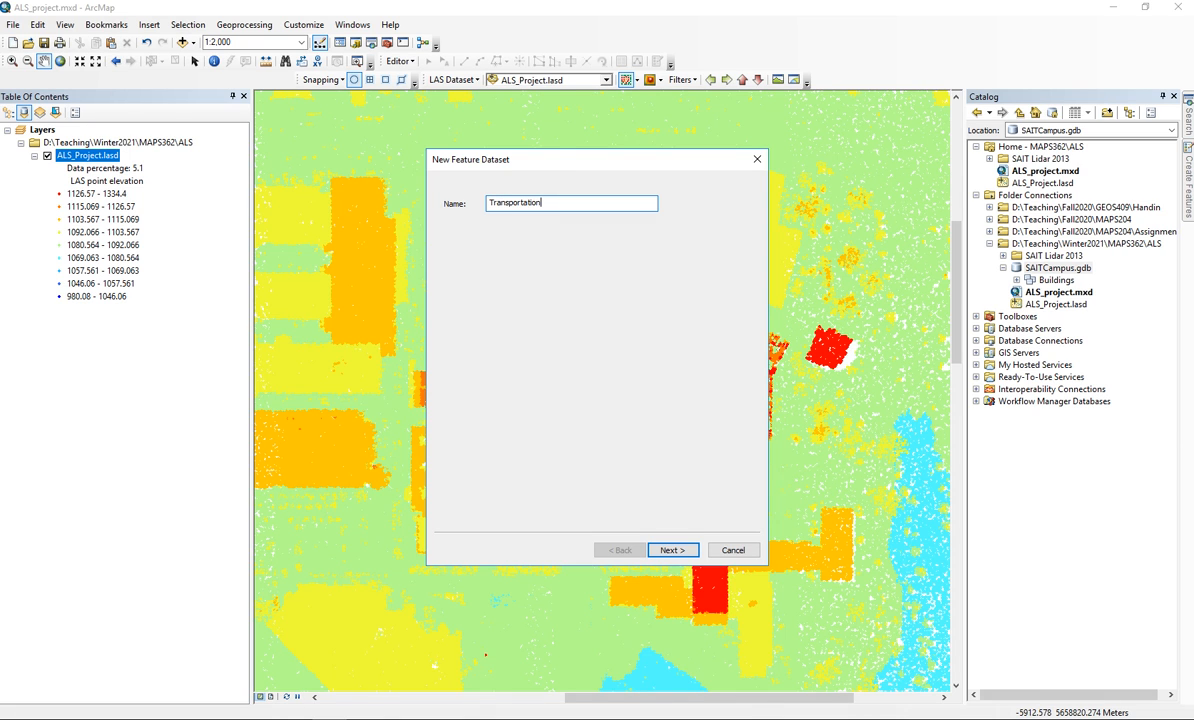
pyautogui.click(672, 548)
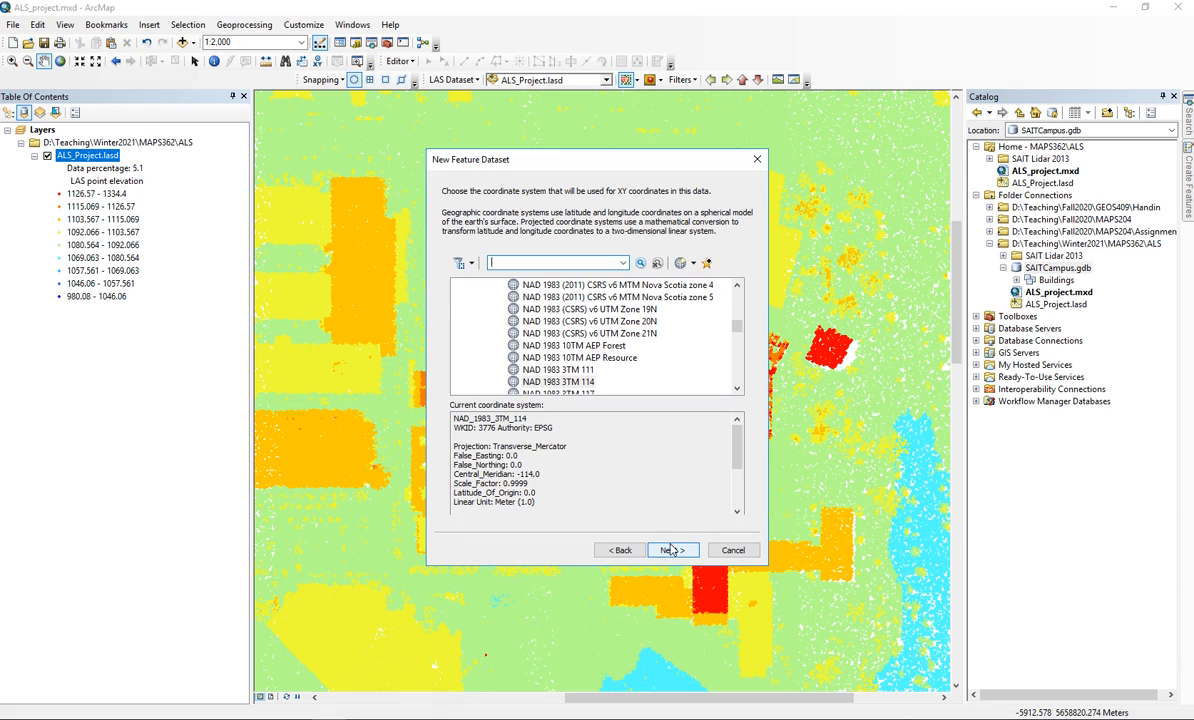
pyautogui.click(562, 382)
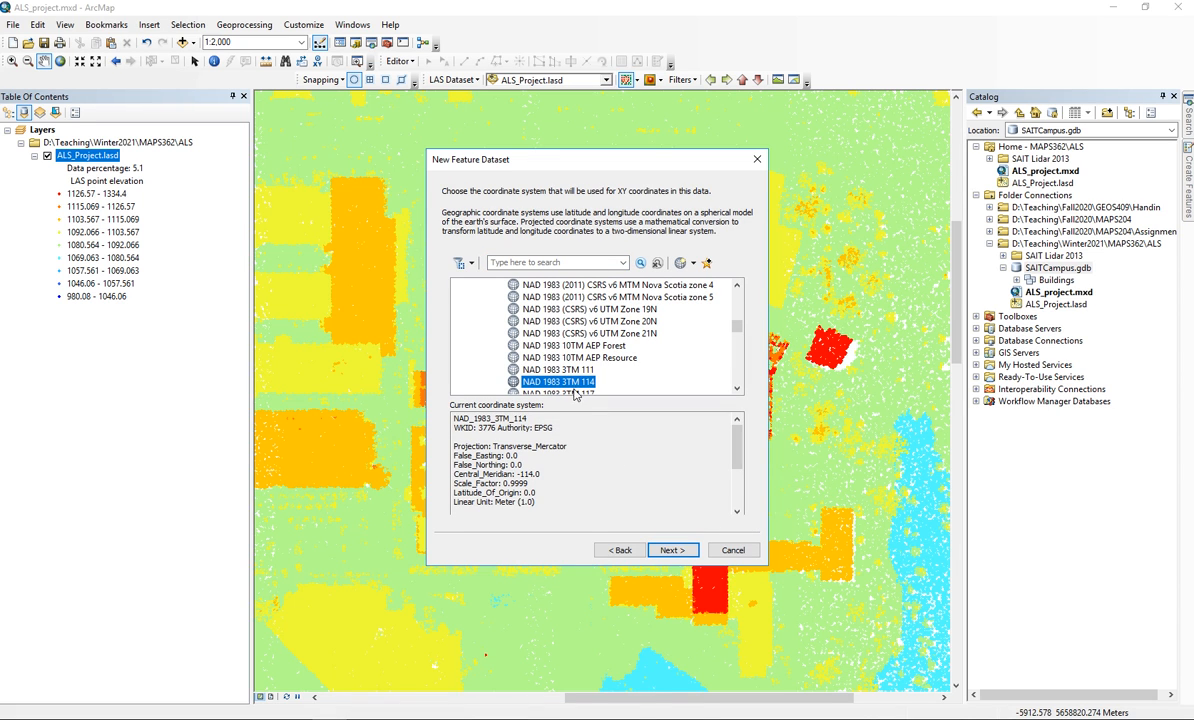
pyautogui.click(683, 550)
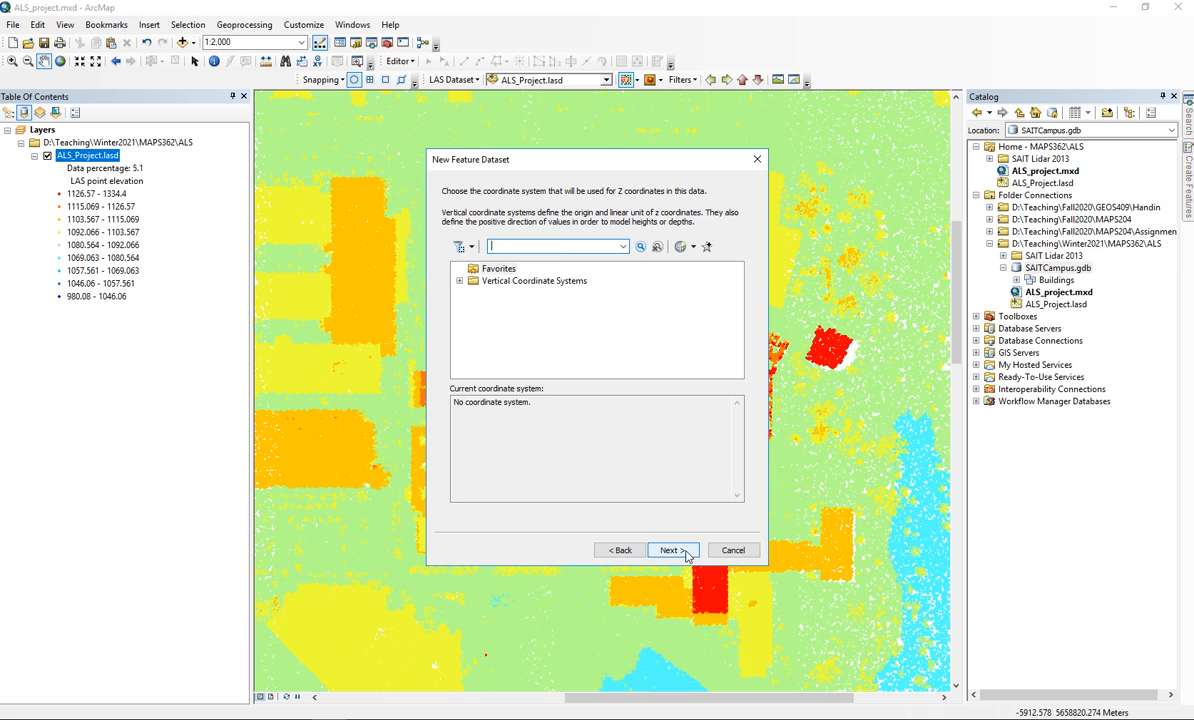
pyautogui.click(672, 550)
pyautogui.click(680, 550)
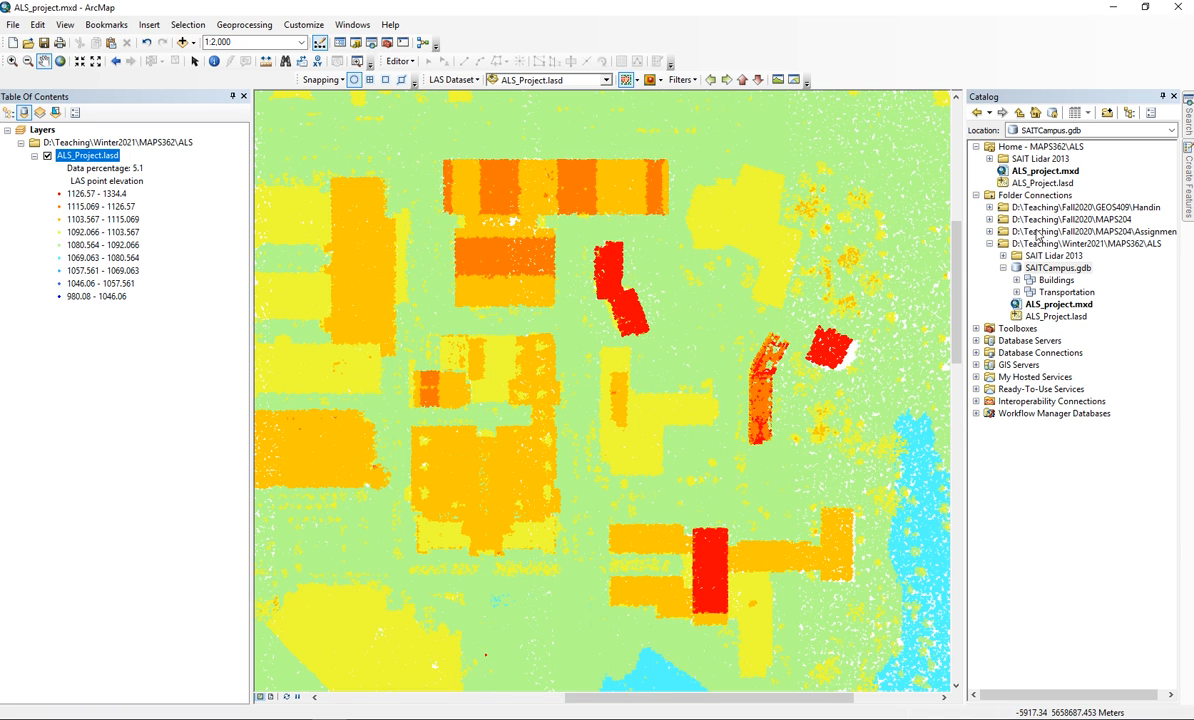
# Step: Create a feature dataset named Other in SAITCampus.gdb with the NAD 1983 3TM 114 coordinate system, no vertical system and default tolerances
pyautogui.rightClick(1047, 267)
pyautogui.moveTo(1085, 410)
pyautogui.click(990, 406)
pyautogui.write('Other')
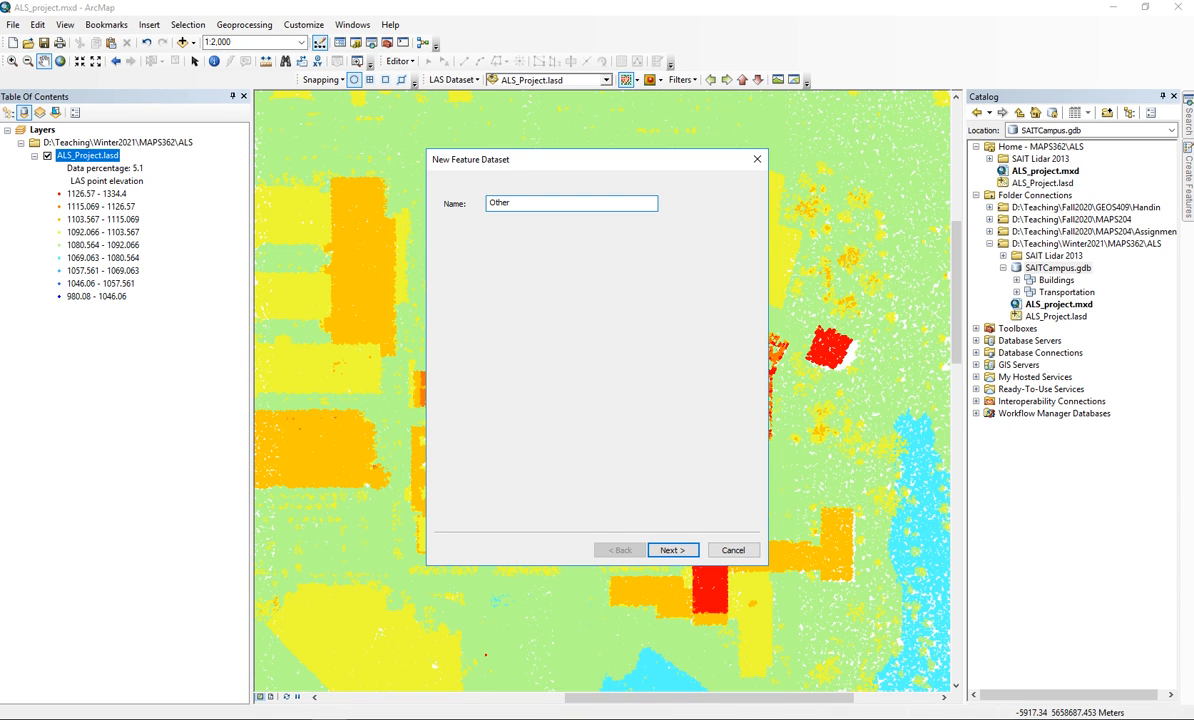
pyautogui.click(679, 550)
pyautogui.click(555, 381)
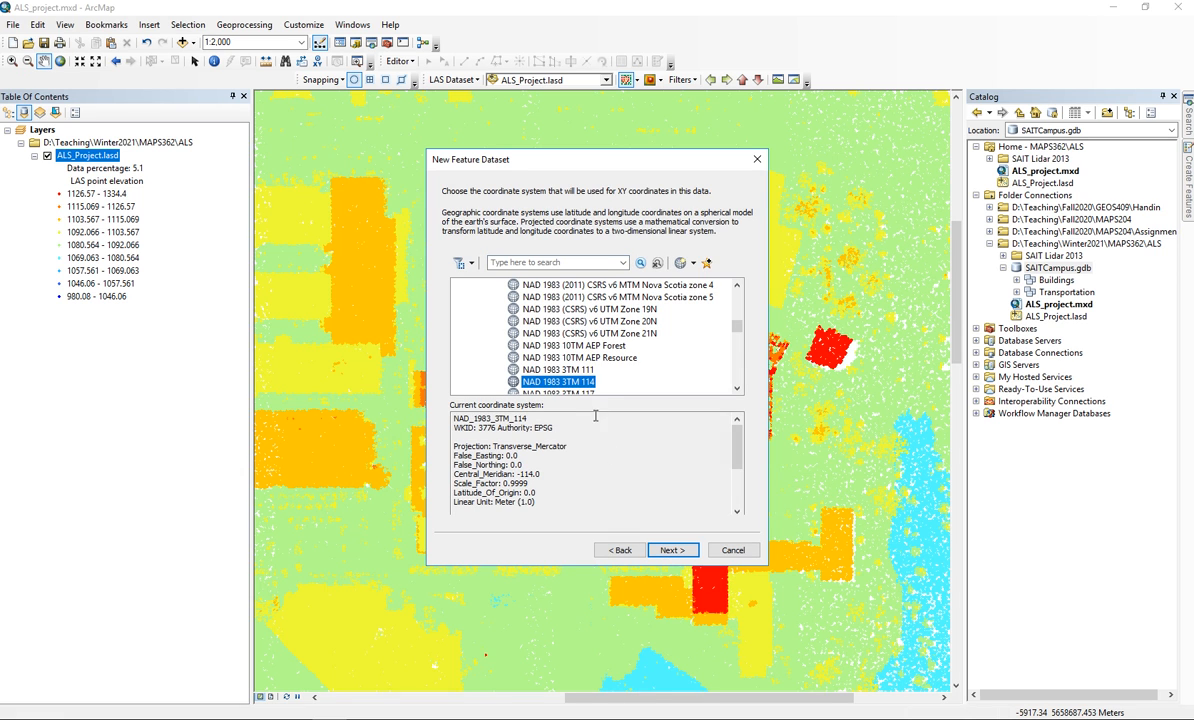
pyautogui.click(672, 550)
pyautogui.click(681, 553)
pyautogui.click(677, 551)
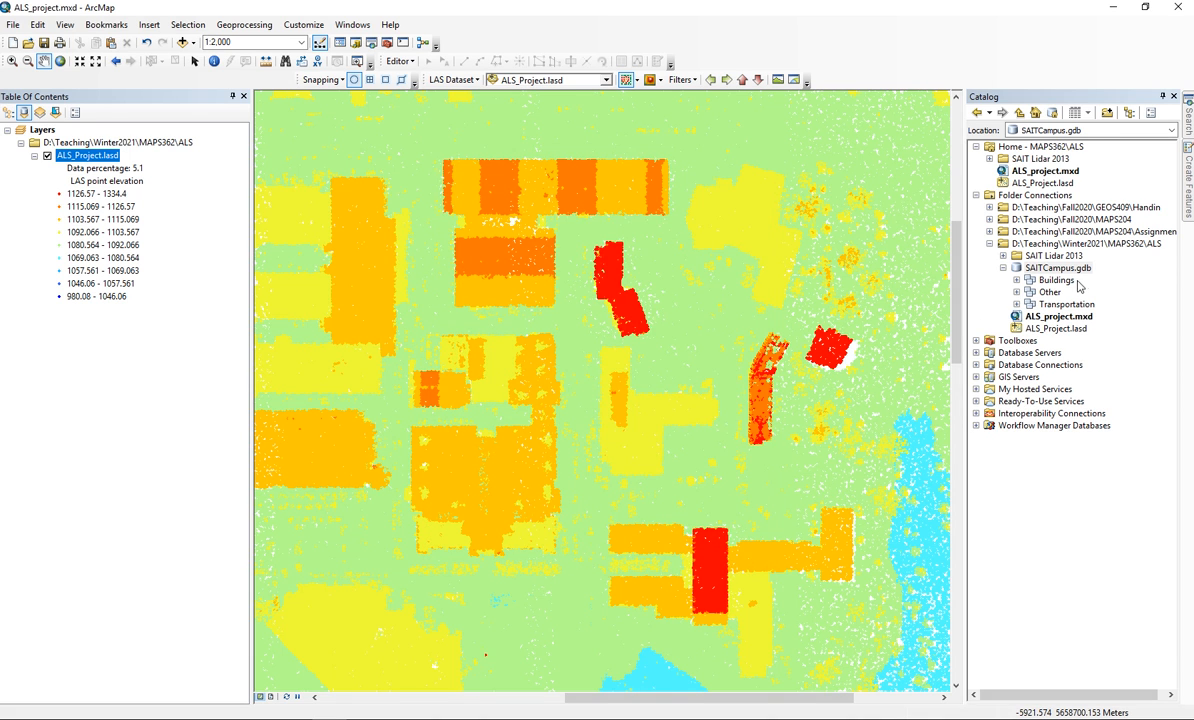
# Step: Set up a new polygon feature class named LectureBuildings in the Buildings dataset with the default storage configuration
pyautogui.click(1036, 281)
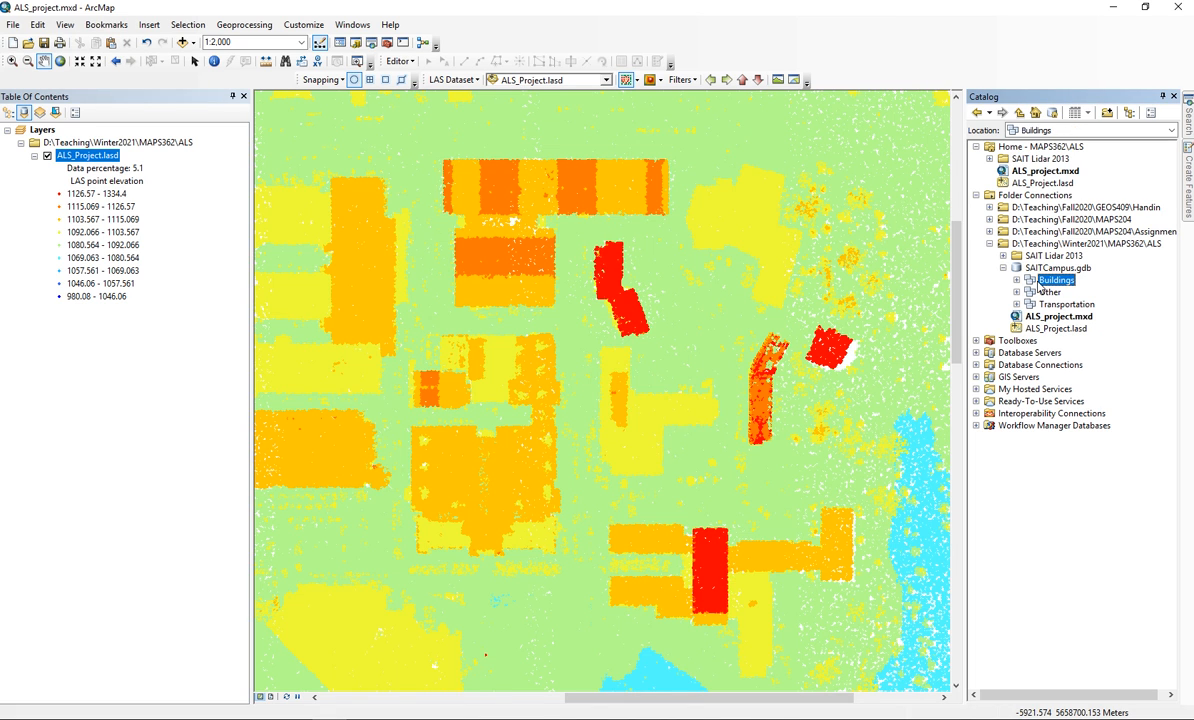
pyautogui.rightClick(1040, 286)
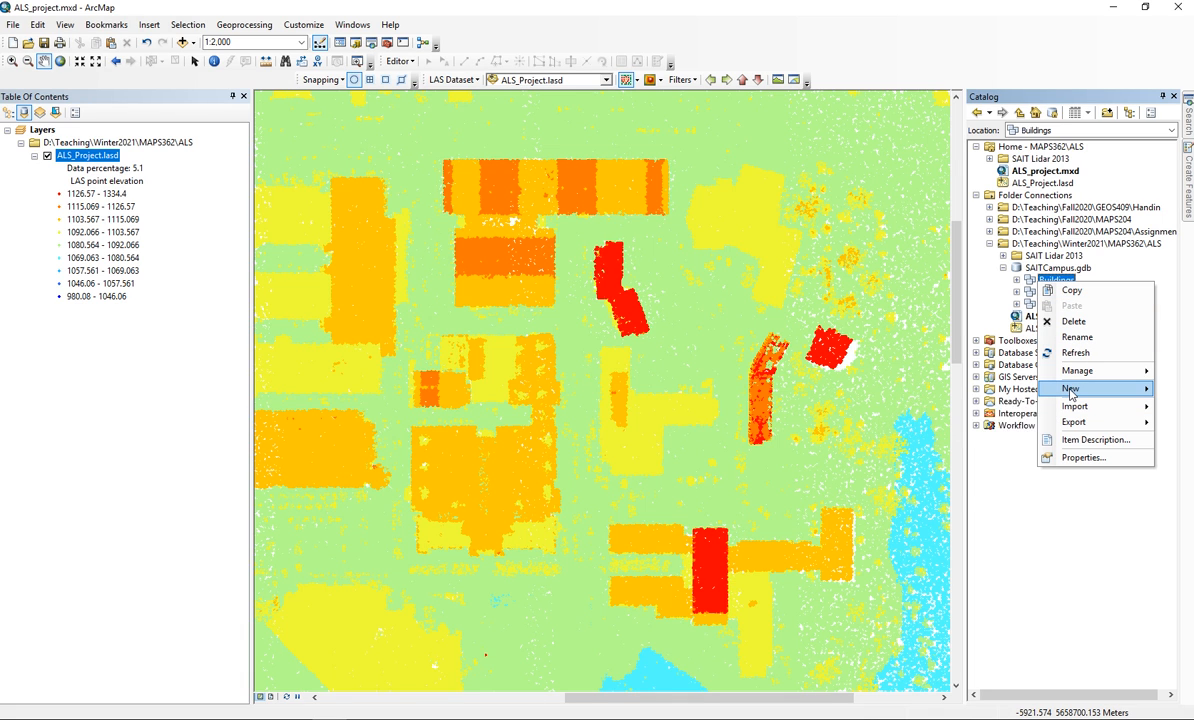
pyautogui.moveTo(1071, 393)
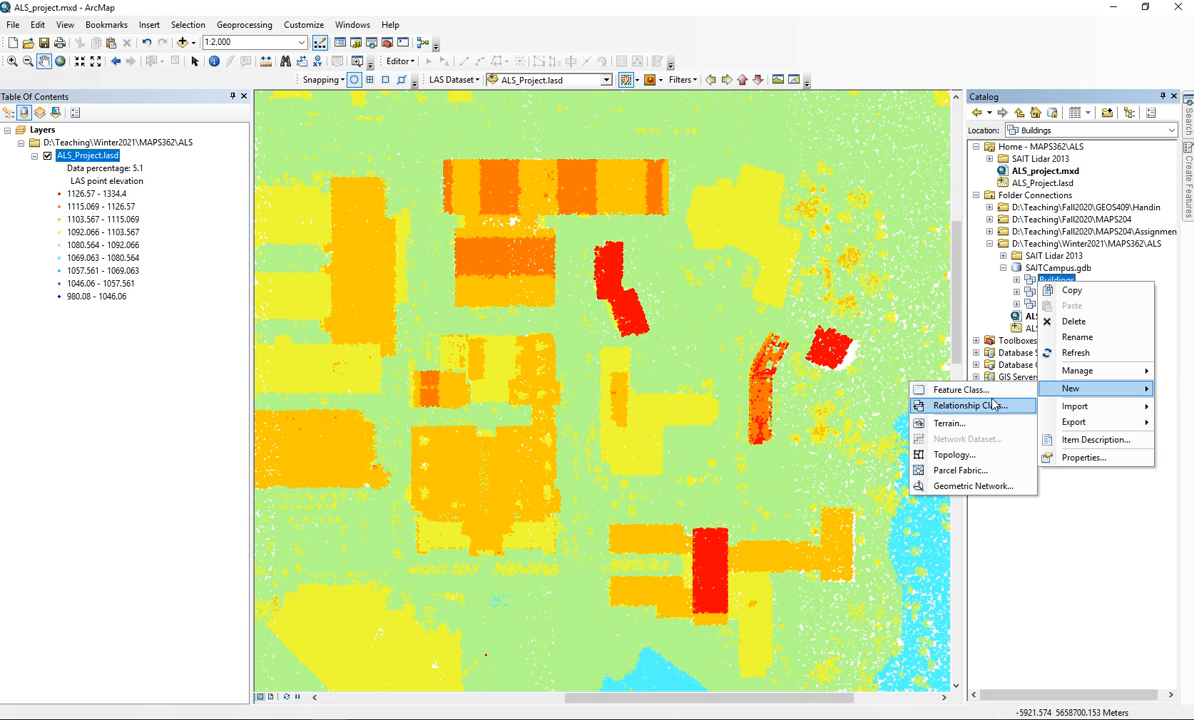
pyautogui.click(960, 390)
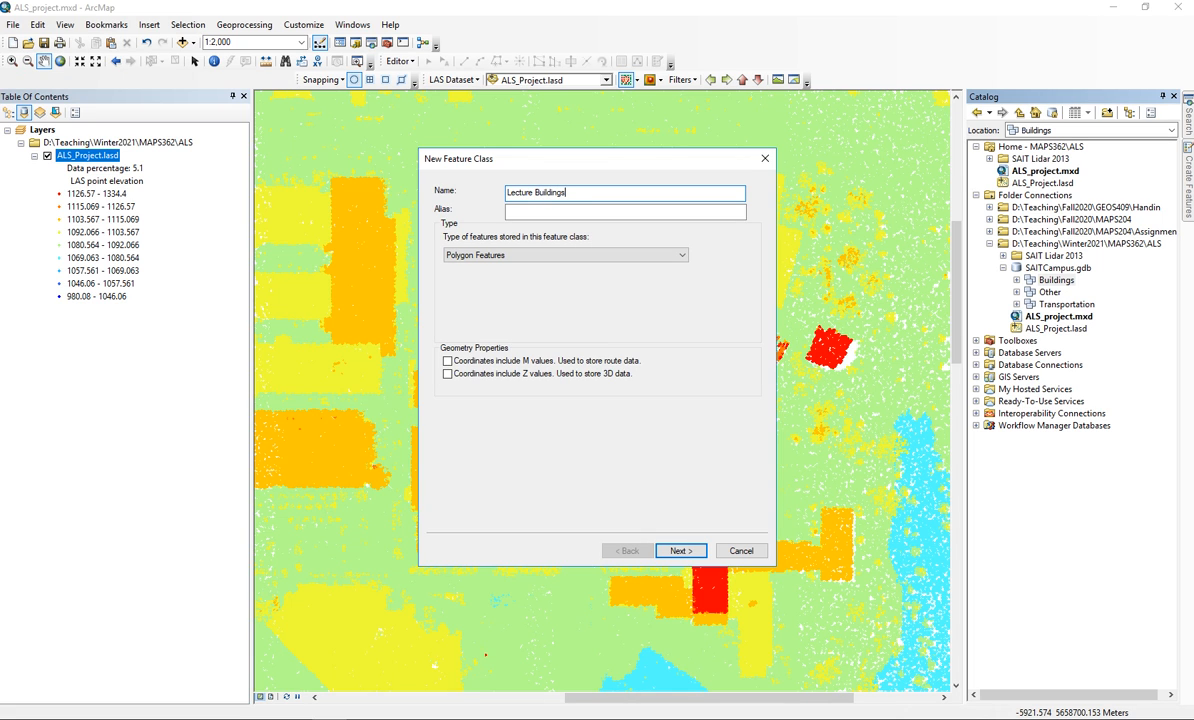
pyautogui.press('BackSpace')
pyautogui.click(689, 551)
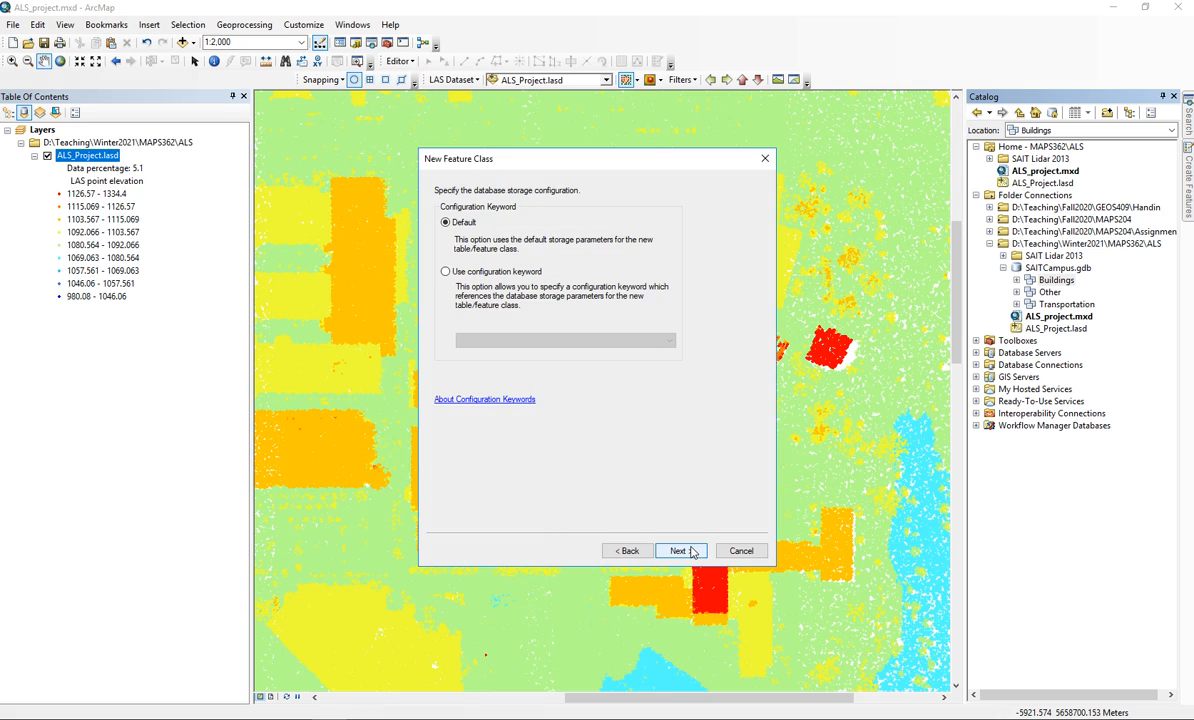
pyautogui.click(680, 551)
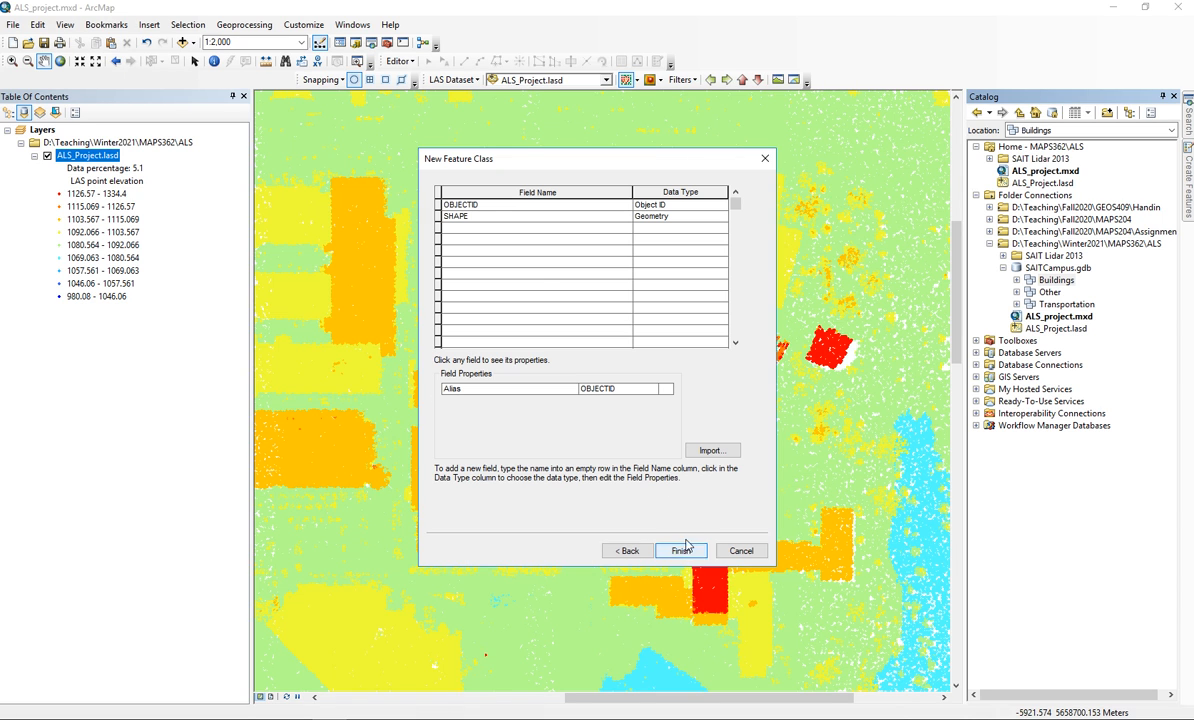
# Step: Add a Text field called Name to the LectureBuildings feature class and finish creating it
pyautogui.click(494, 229)
pyautogui.write('Na')
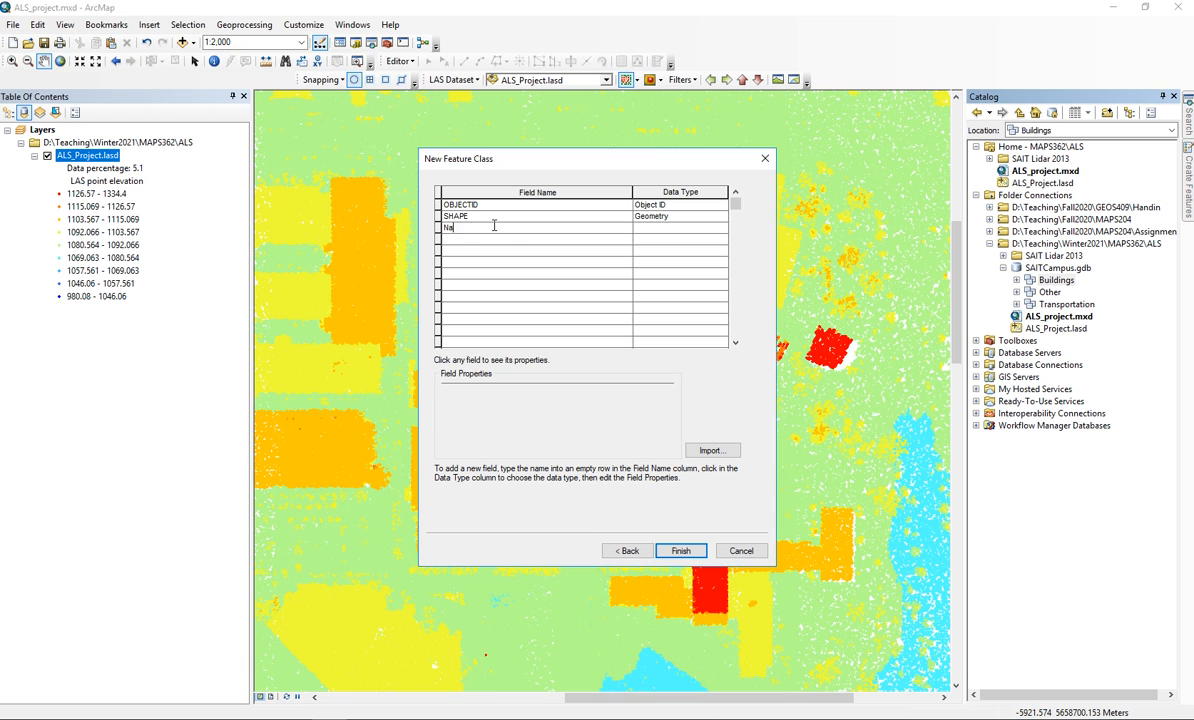
pyautogui.click(660, 229)
pyautogui.click(625, 255)
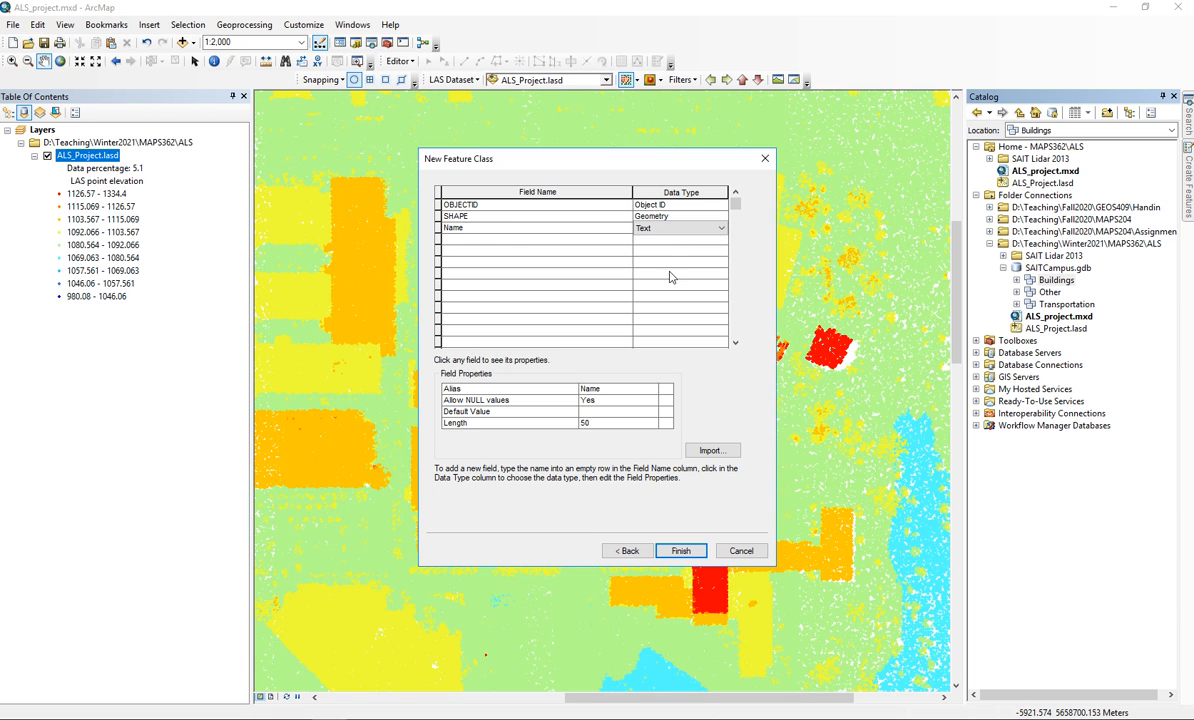
pyautogui.click(680, 550)
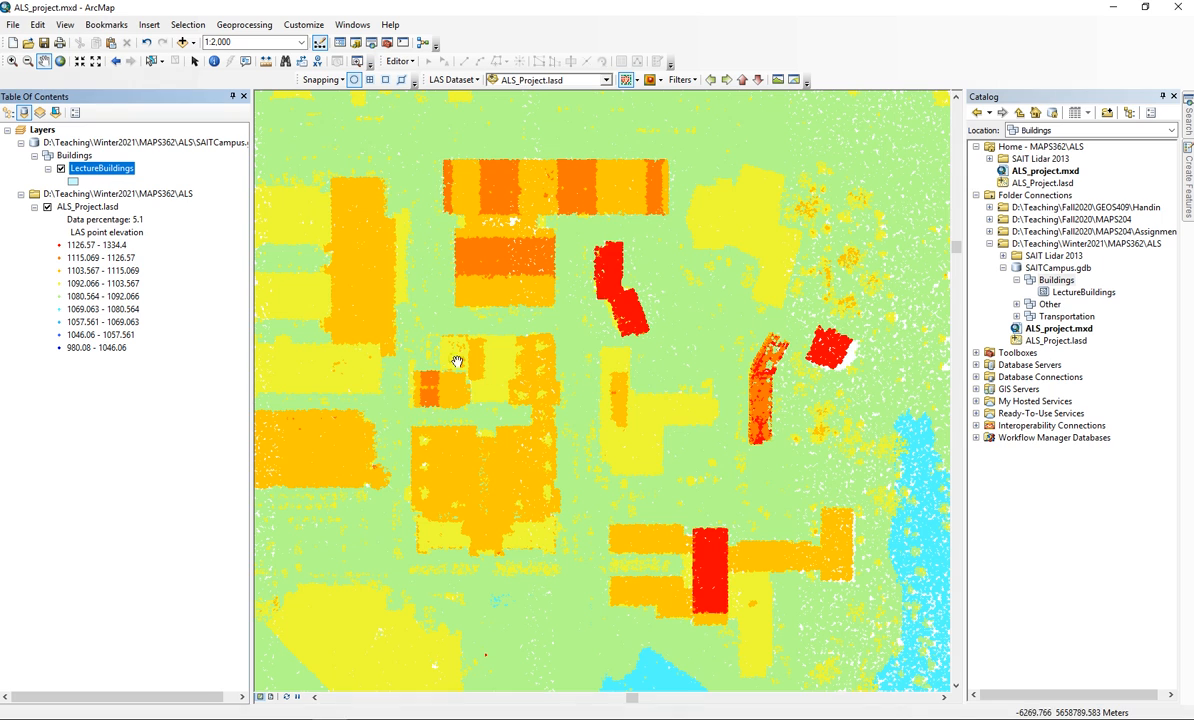
# Step: Set up a new polygon feature class named OtherBuildings in the Buildings dataset with the default storage configuration
pyautogui.rightClick(1060, 283)
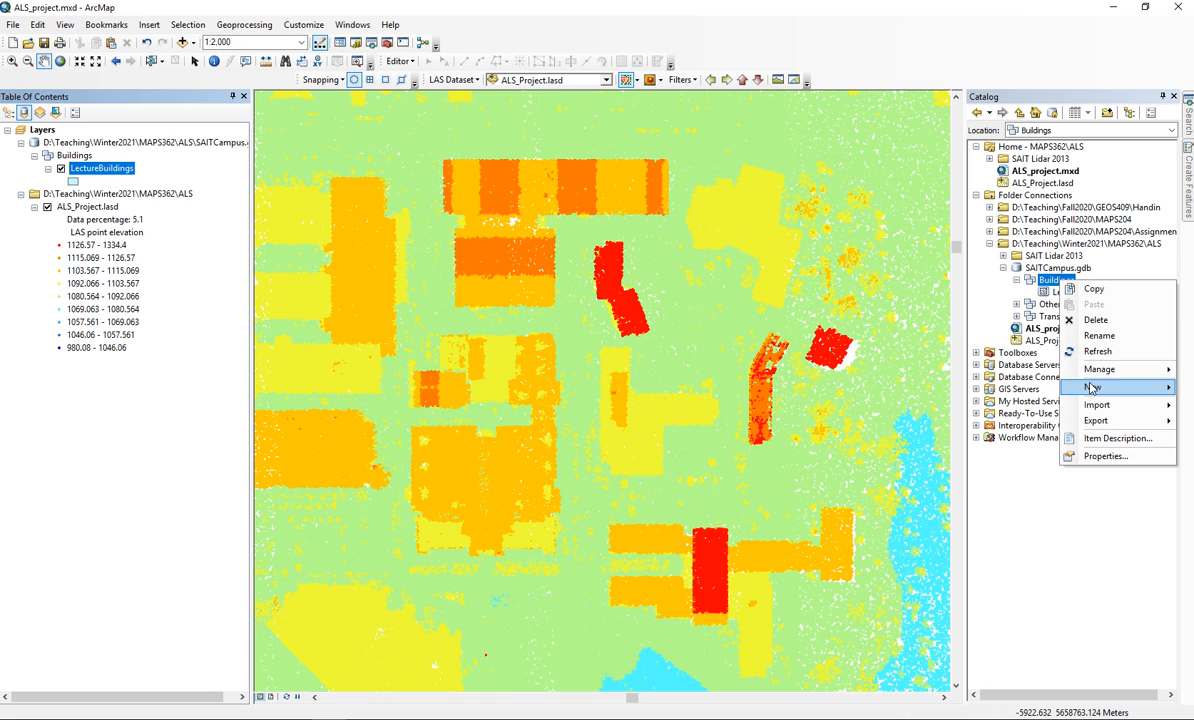
pyautogui.moveTo(1088, 388)
pyautogui.click(983, 388)
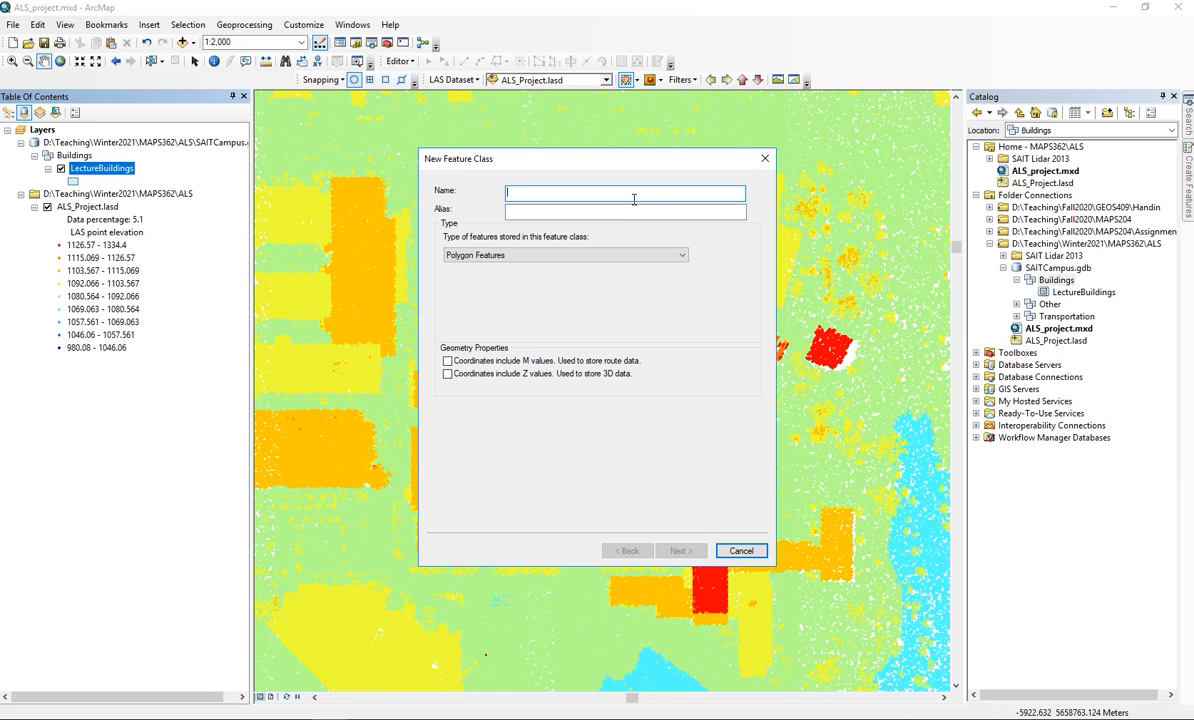
pyautogui.write('OtherBuildings')
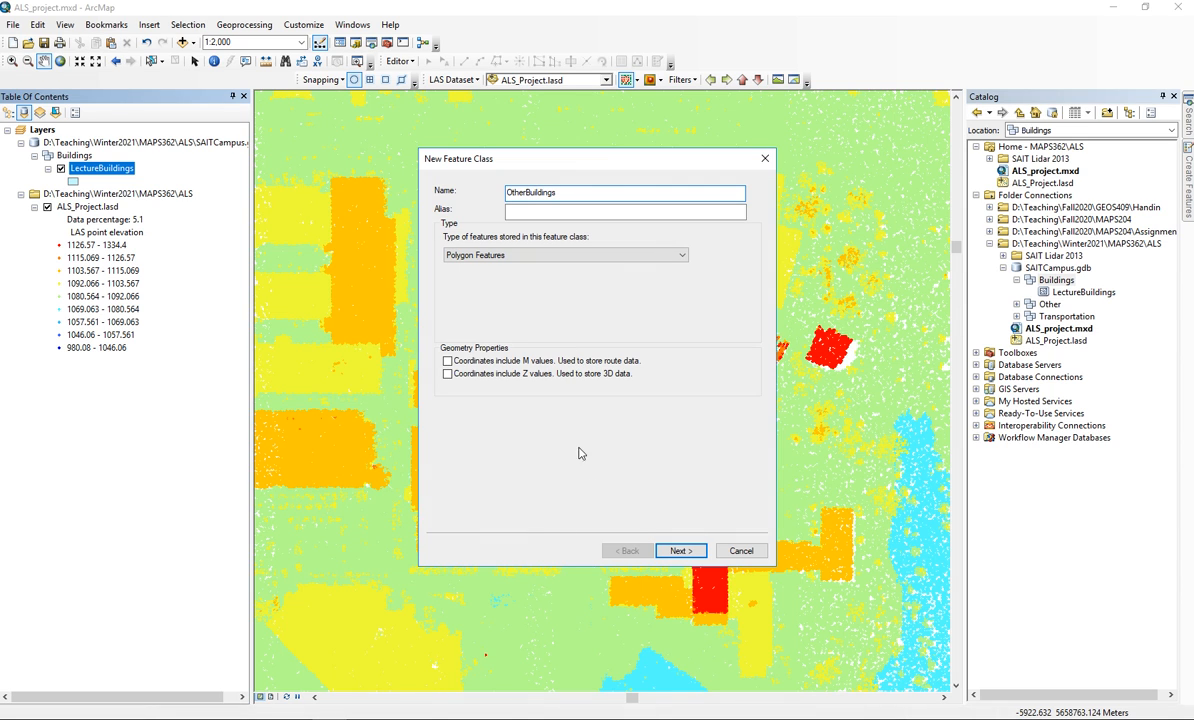
pyautogui.click(678, 551)
pyautogui.click(678, 551)
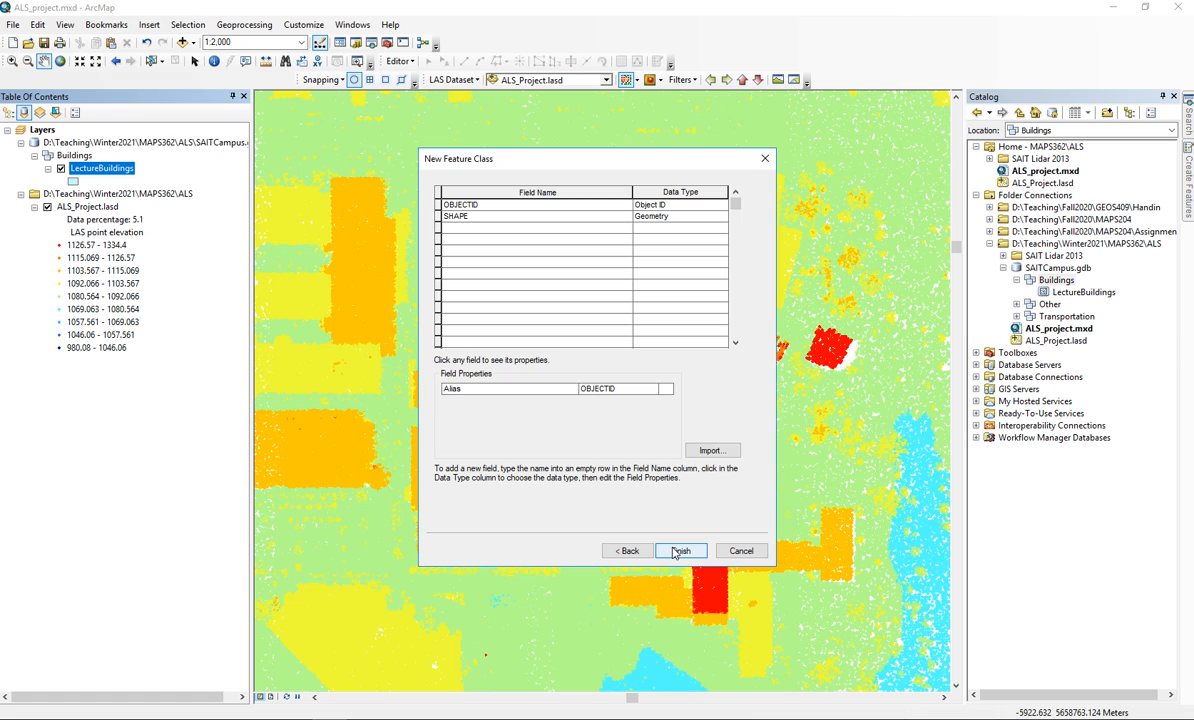
# Step: Add a Text field called Name to the OtherBuildings feature class and finish creating it
pyautogui.click(491, 229)
pyautogui.write('Name')
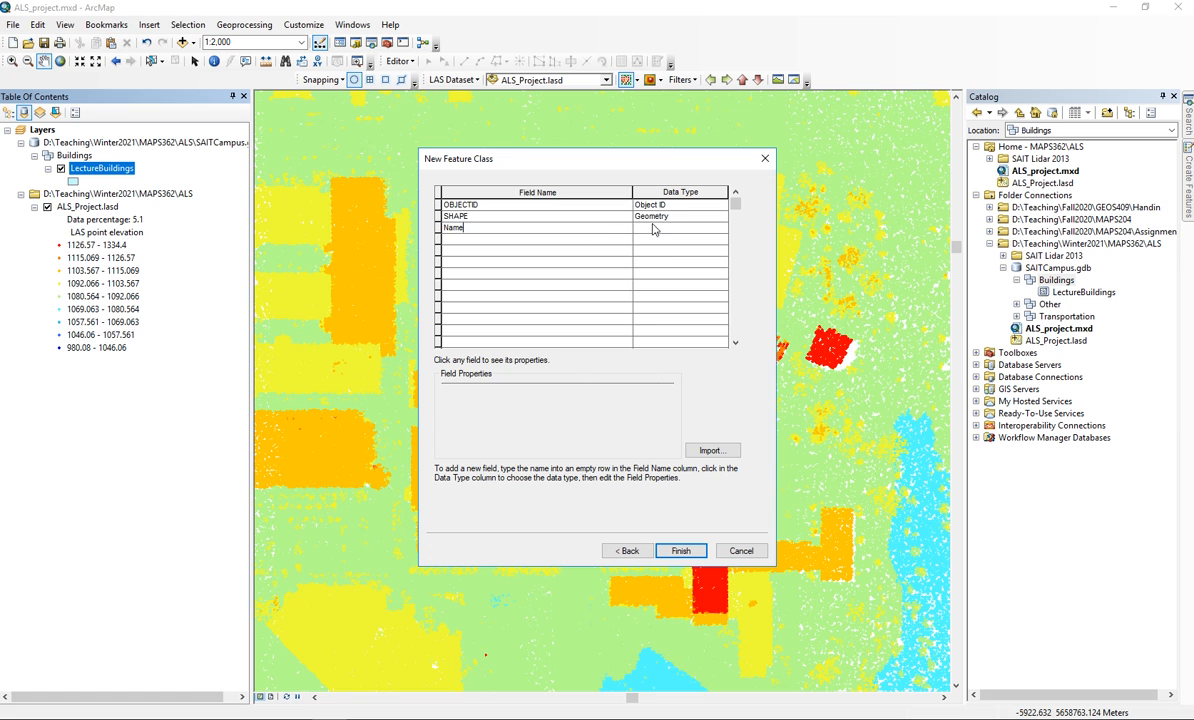
pyautogui.click(653, 229)
pyautogui.click(645, 281)
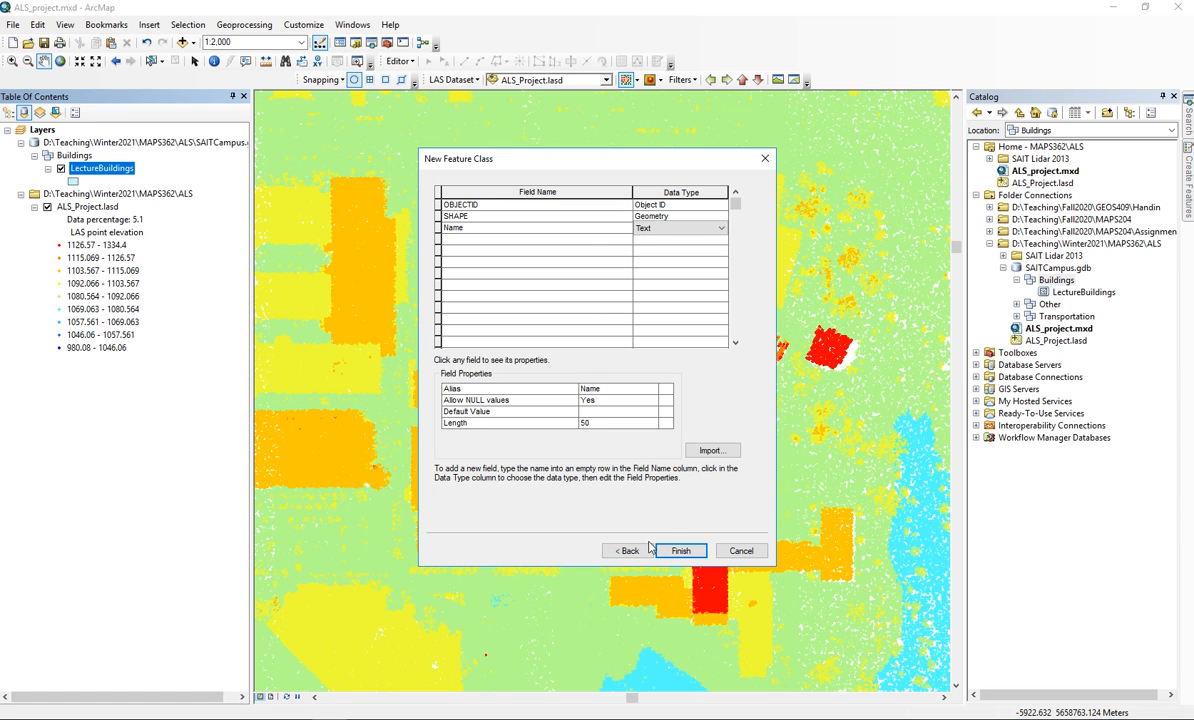
pyautogui.click(680, 550)
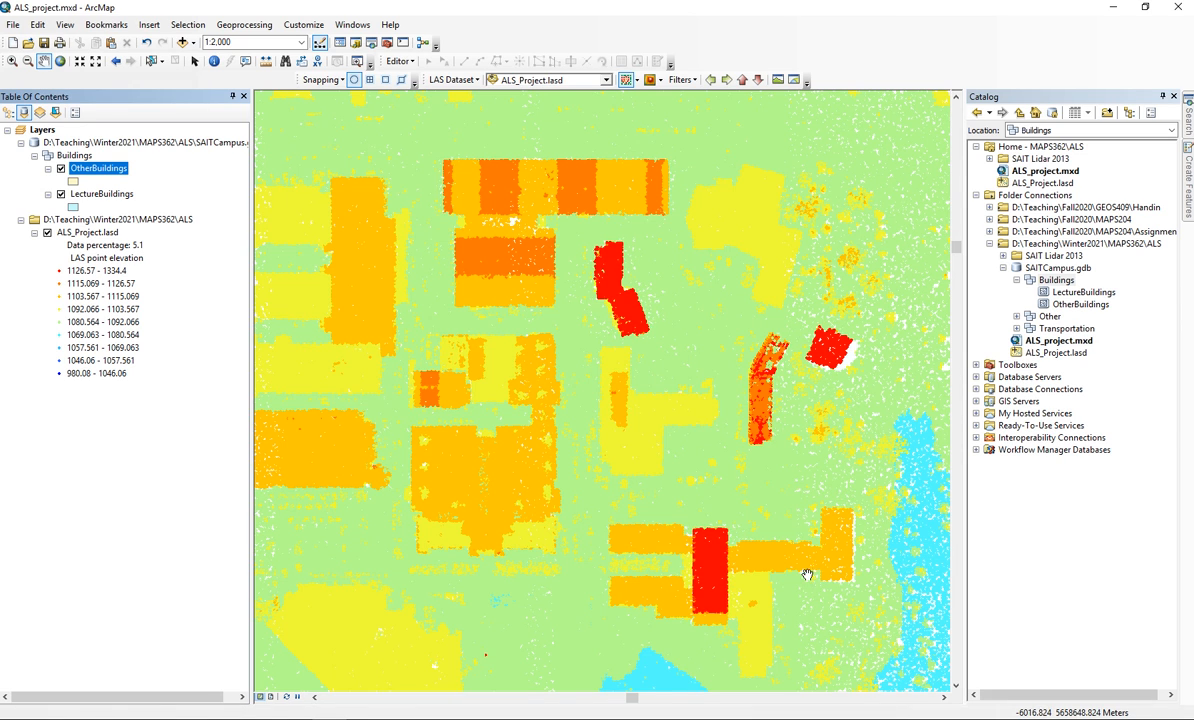
# Step: Set up a new polygon feature class named Residences in the Buildings dataset with the default storage configuration
pyautogui.rightClick(1061, 284)
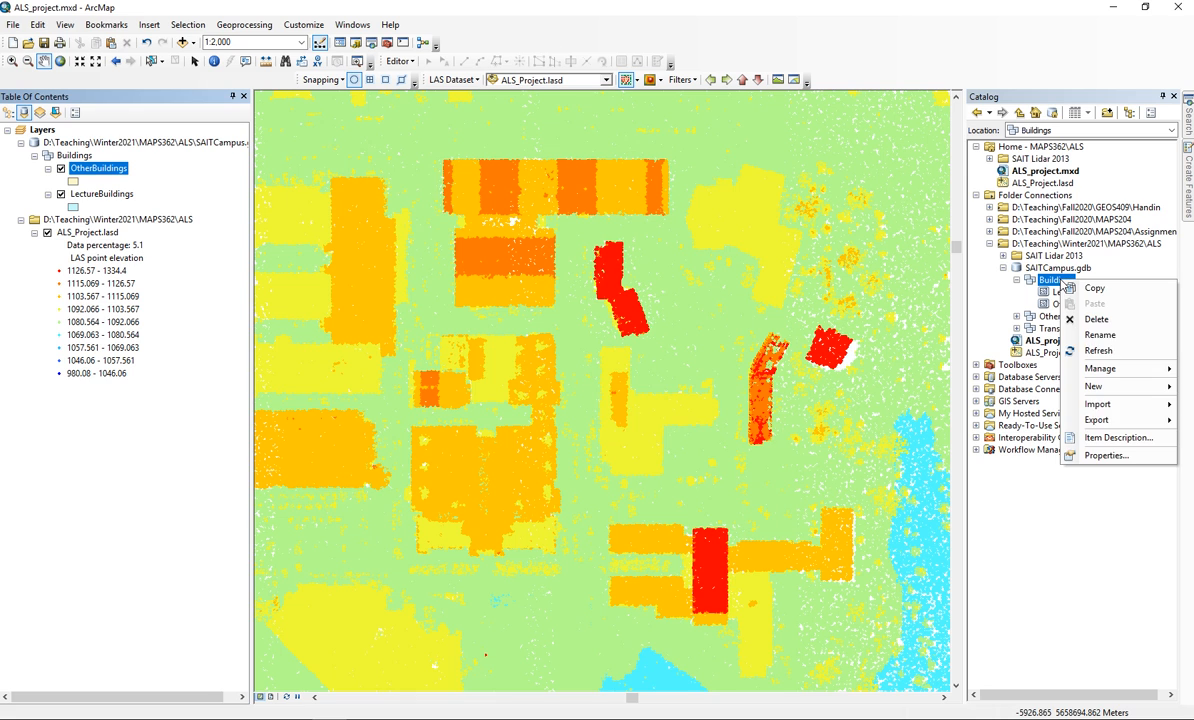
pyautogui.moveTo(1100, 406)
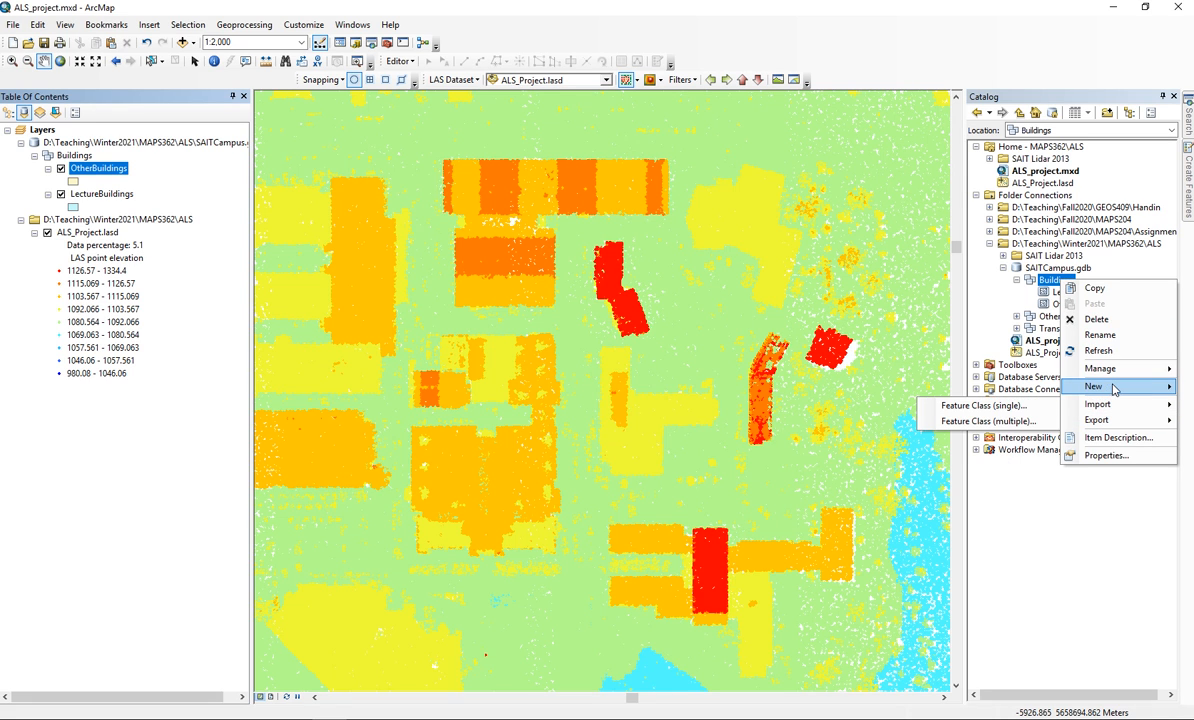
pyautogui.click(925, 364)
pyautogui.write('Rai')
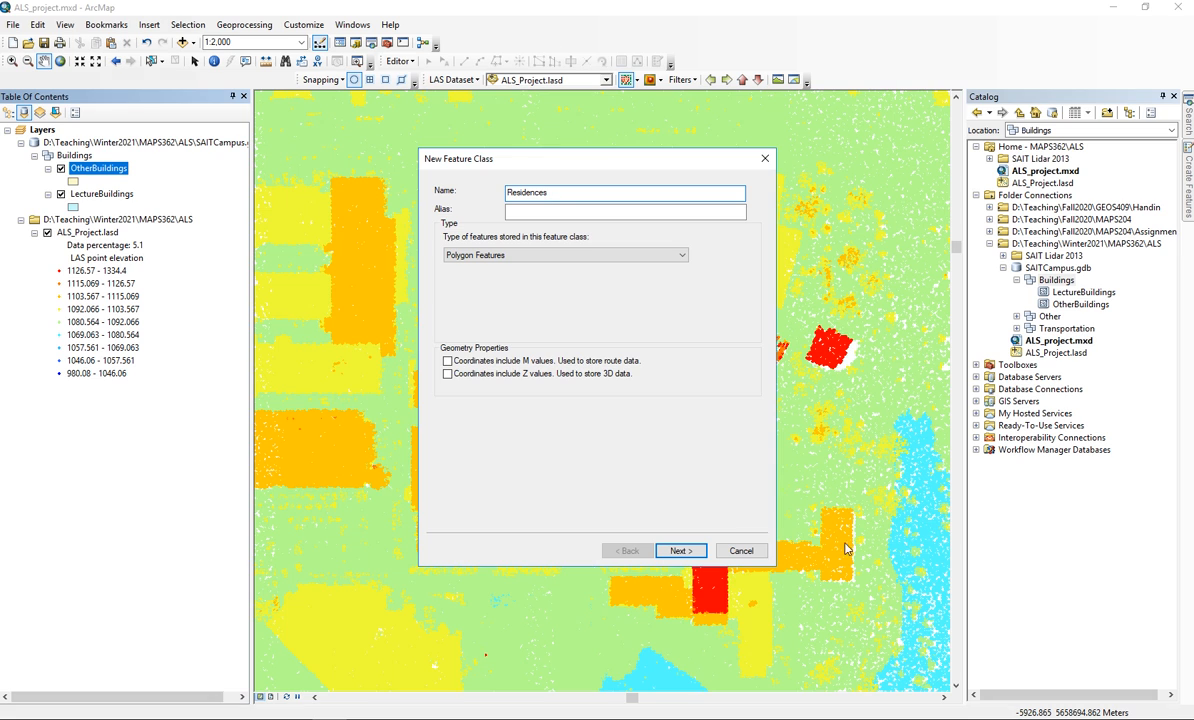
pyautogui.click(681, 550)
pyautogui.click(688, 553)
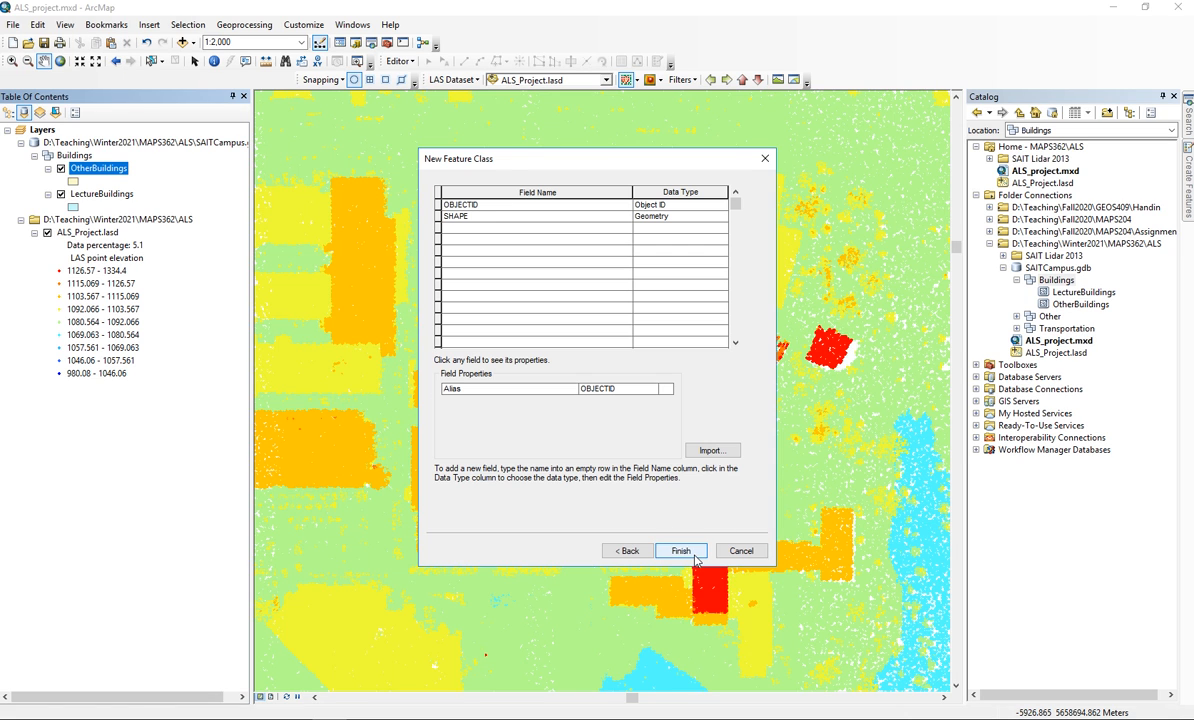
# Step: Add a Text field called Name to the Residences feature class and finish creating it
pyautogui.click(499, 229)
pyautogui.write('Name')
pyautogui.press('Tab')
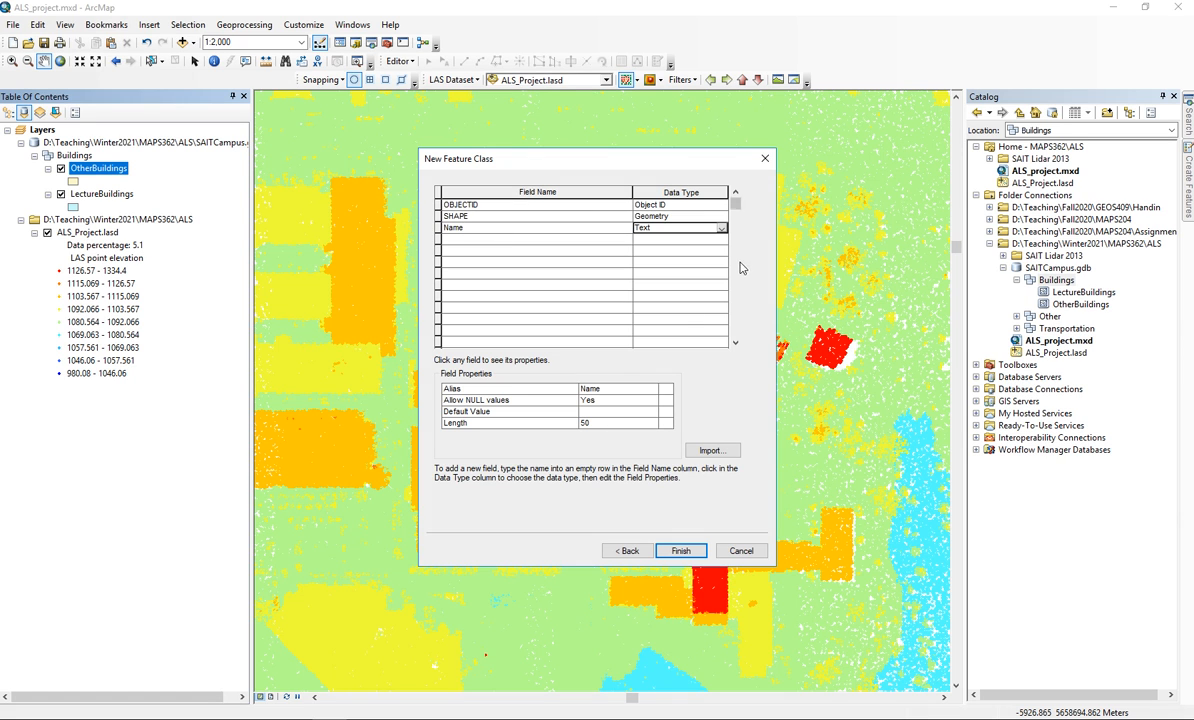
pyautogui.click(680, 551)
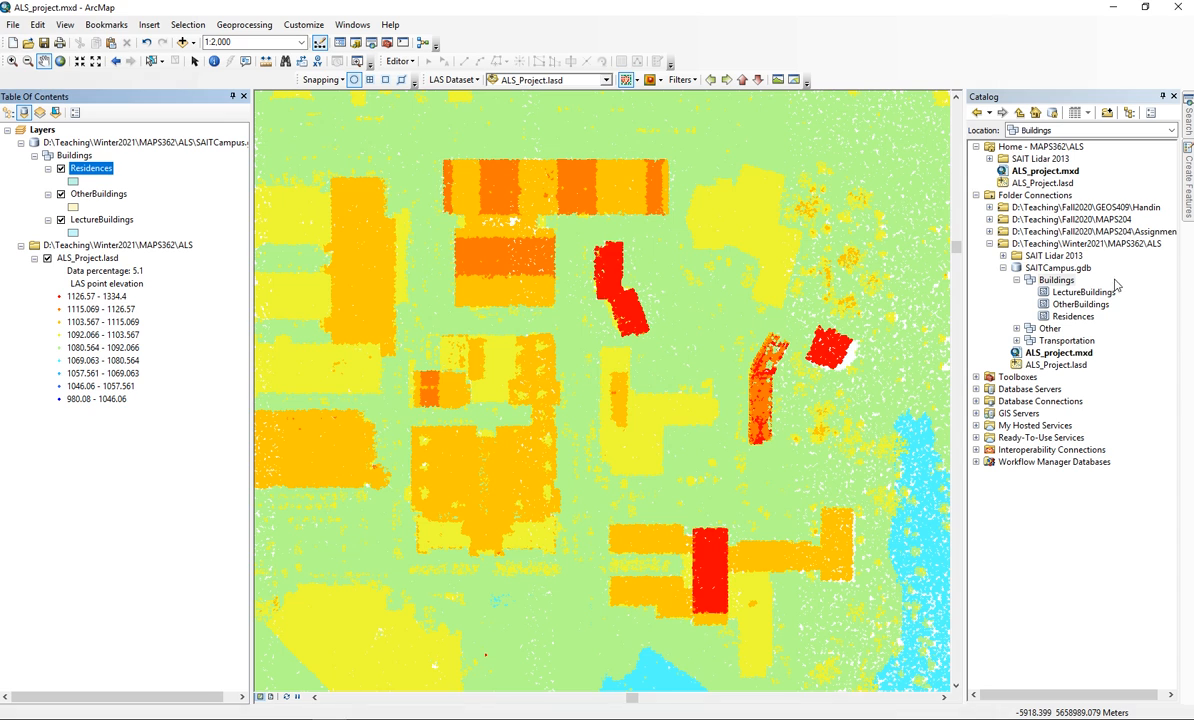
# Step: Set up a new line feature class named Roads in the Transportation dataset with the default storage configuration
pyautogui.click(1048, 329)
pyautogui.click(1053, 341)
pyautogui.rightClick(1053, 341)
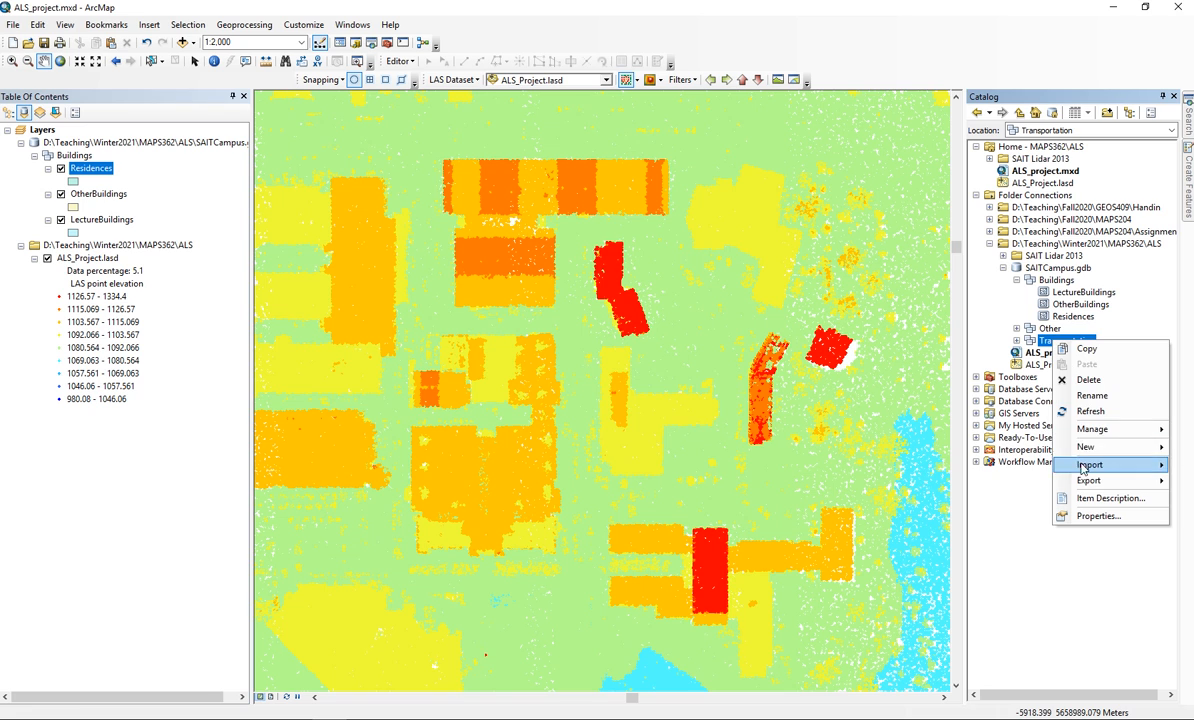
pyautogui.moveTo(1098, 446)
pyautogui.click(975, 448)
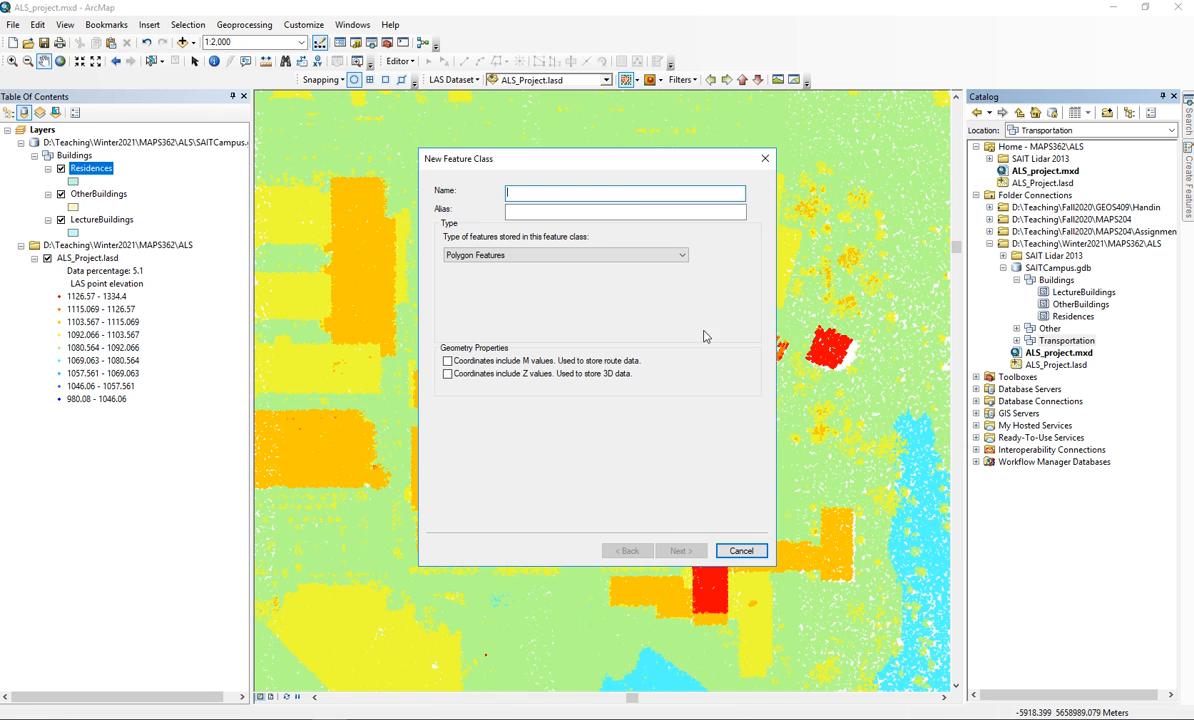
pyautogui.write('Roa')
pyautogui.click(460, 255)
pyautogui.click(453, 280)
pyautogui.click(680, 551)
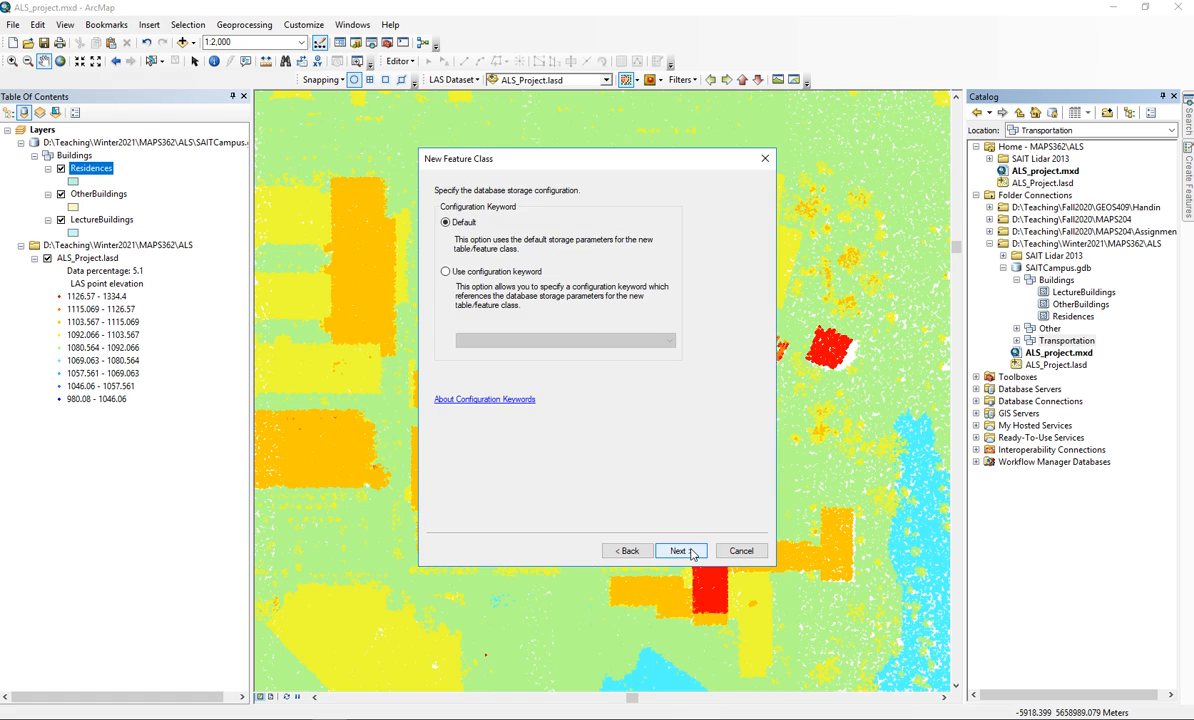
pyautogui.click(680, 551)
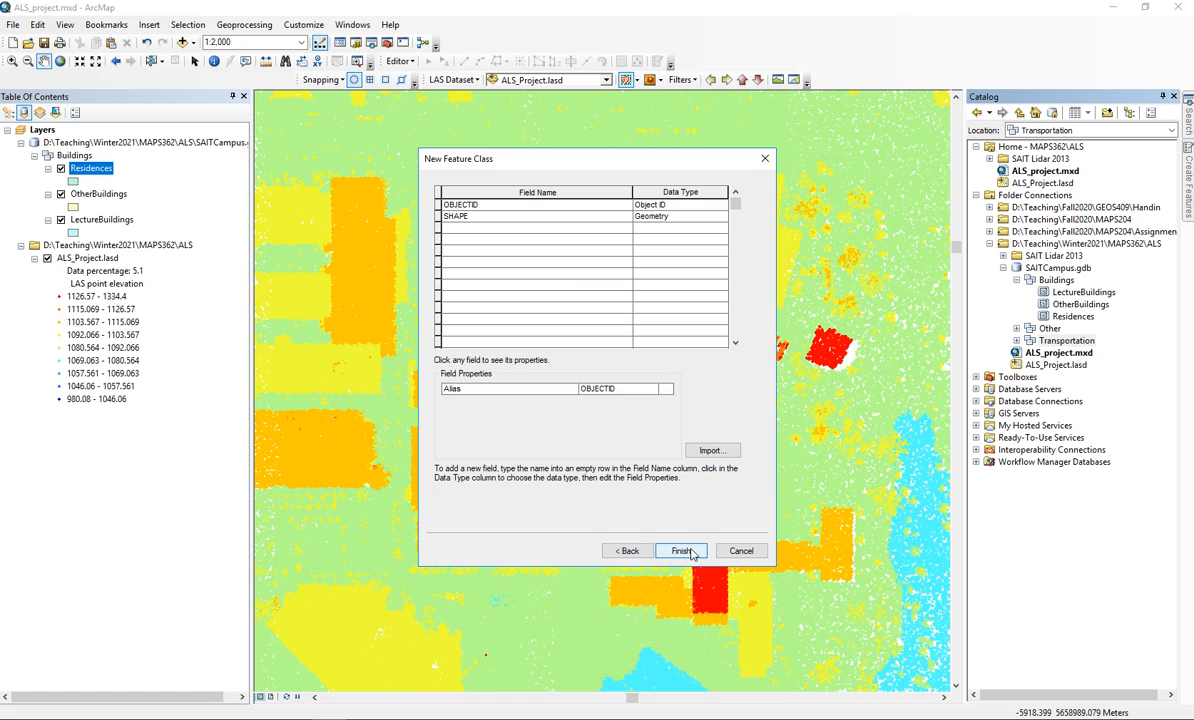
# Step: Add a field called Name to the Roads feature class and finish creating it
pyautogui.click(512, 229)
pyautogui.write('Na')
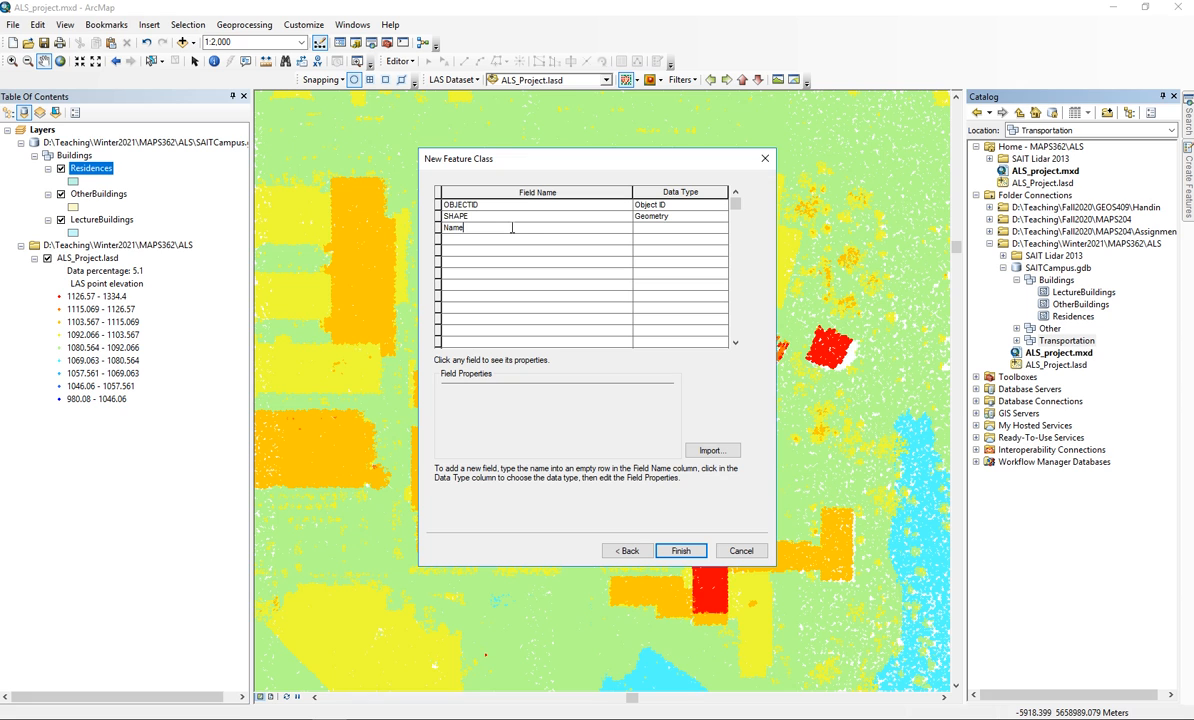
pyautogui.write('me')
pyautogui.press('Tab')
pyautogui.click(680, 551)
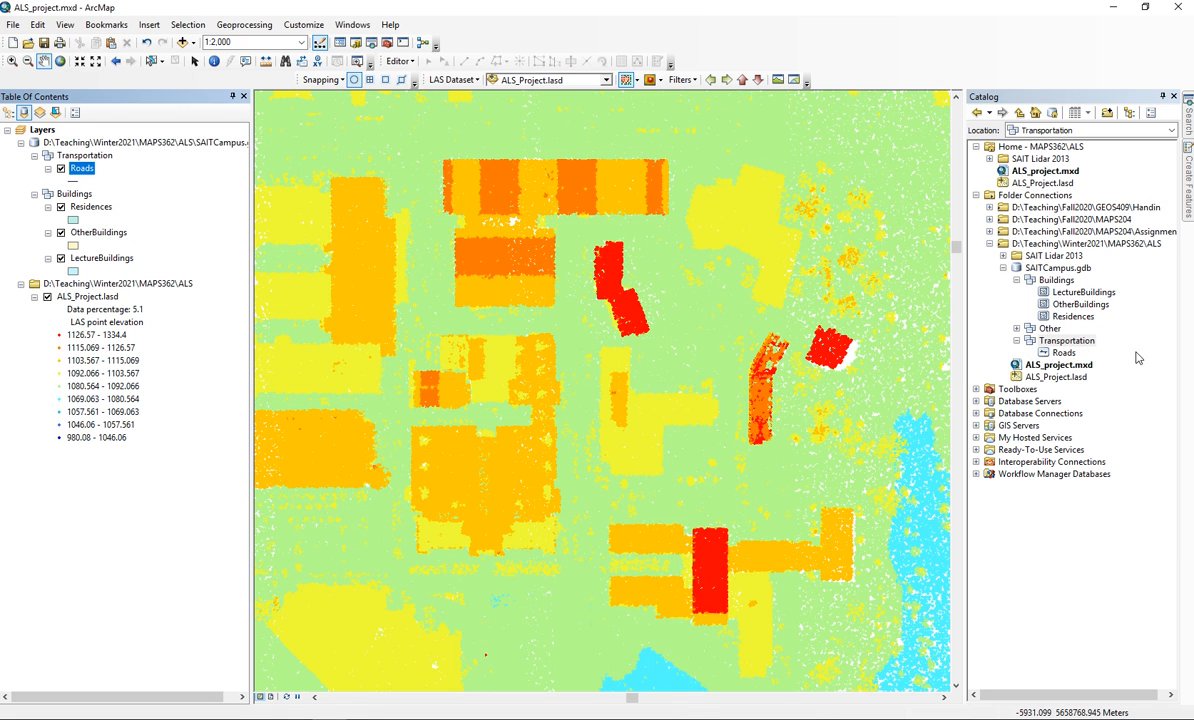
# Step: Create a line feature class named Sidewalks_Paths in the Transportation dataset with default storage and no additional fields
pyautogui.rightClick(1061, 343)
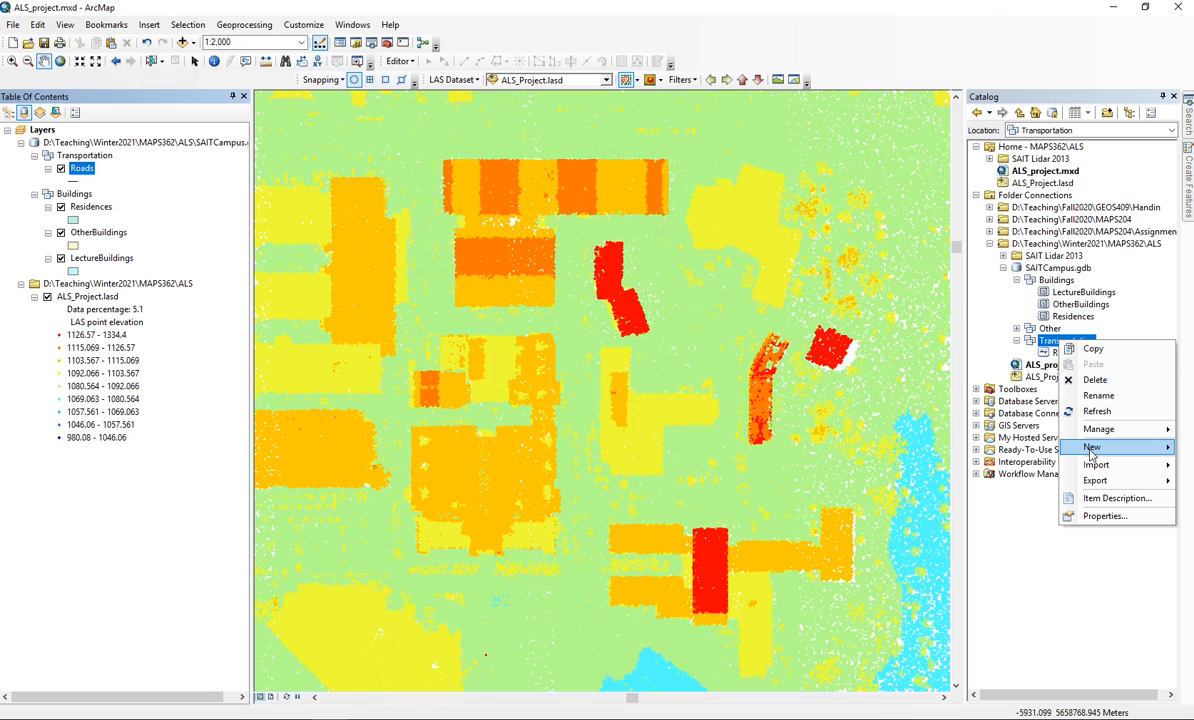
pyautogui.moveTo(1090, 447)
pyautogui.click(1020, 450)
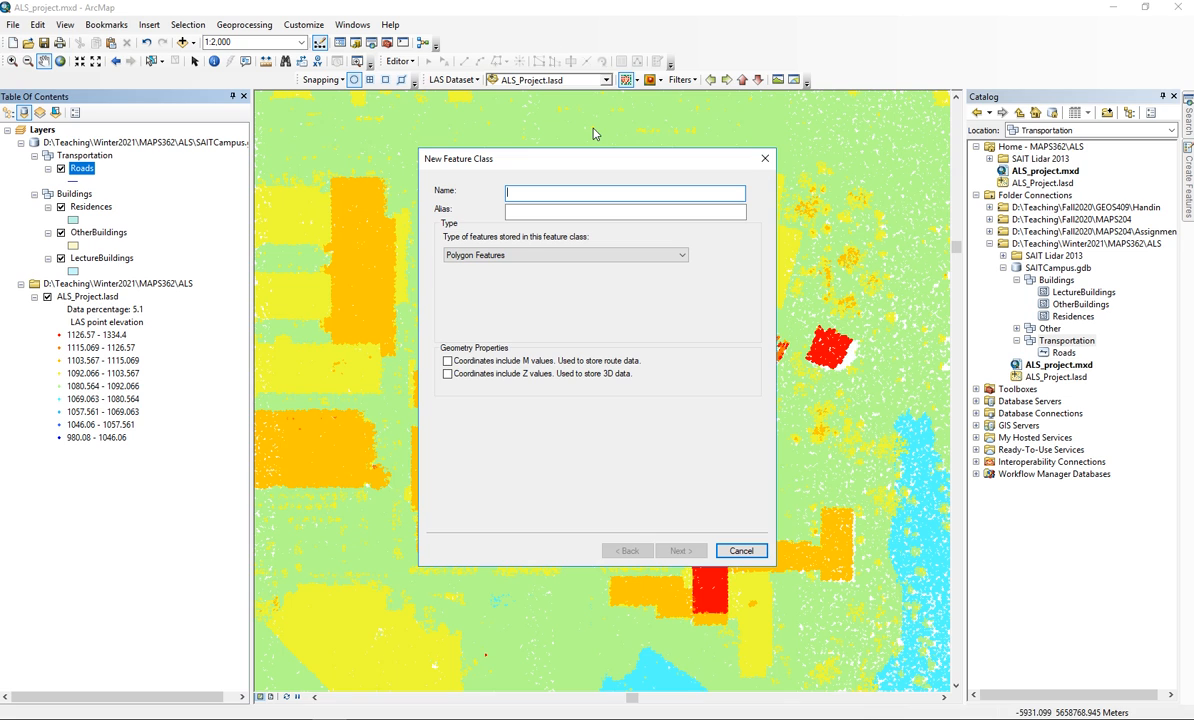
pyautogui.write('Sidewalks_Paths')
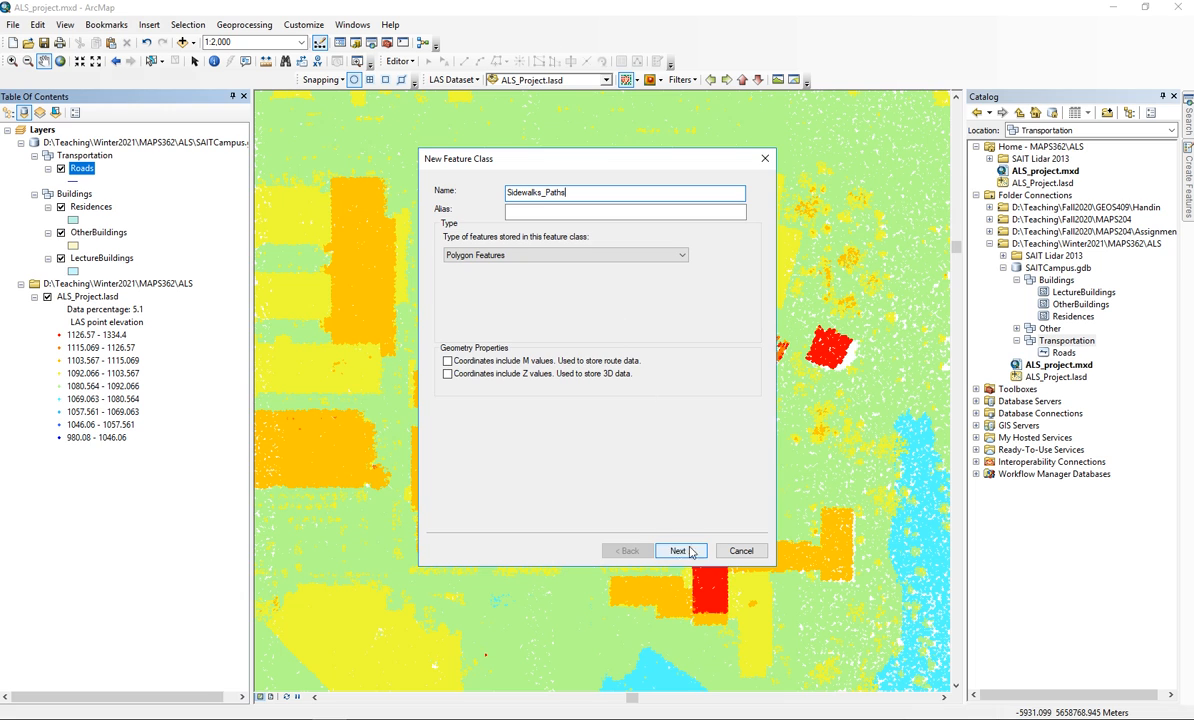
pyautogui.click(613, 256)
pyautogui.click(597, 268)
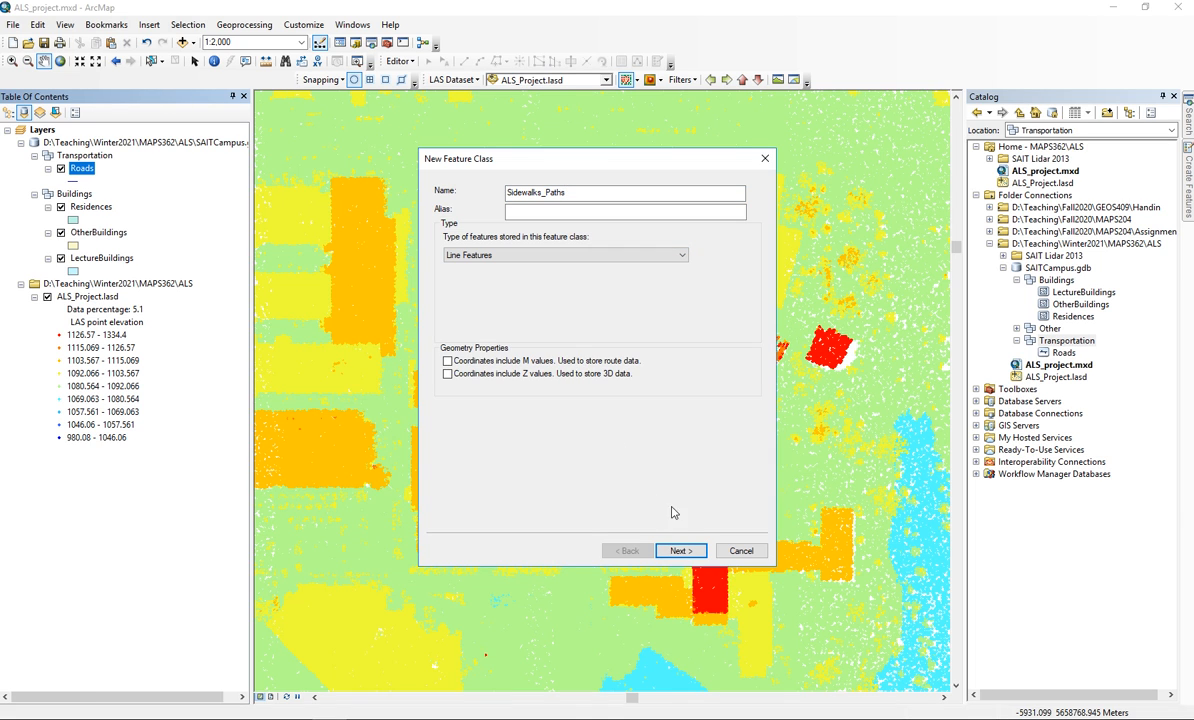
pyautogui.click(680, 551)
pyautogui.click(680, 551)
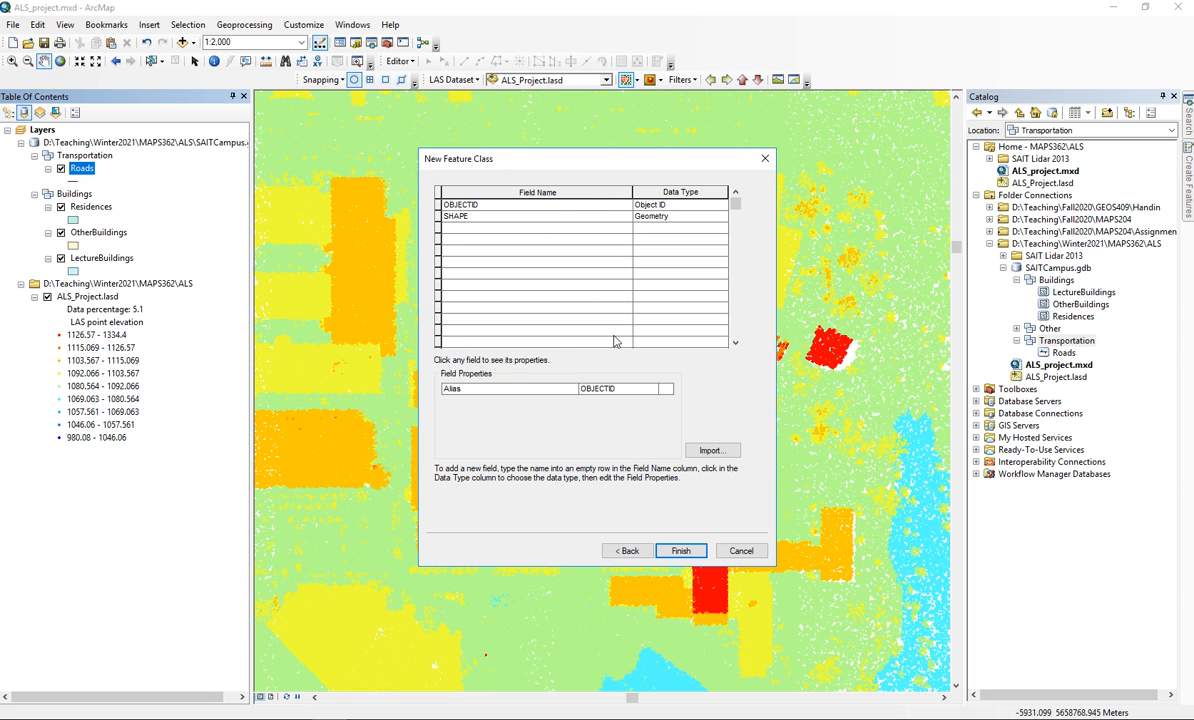
pyautogui.click(680, 551)
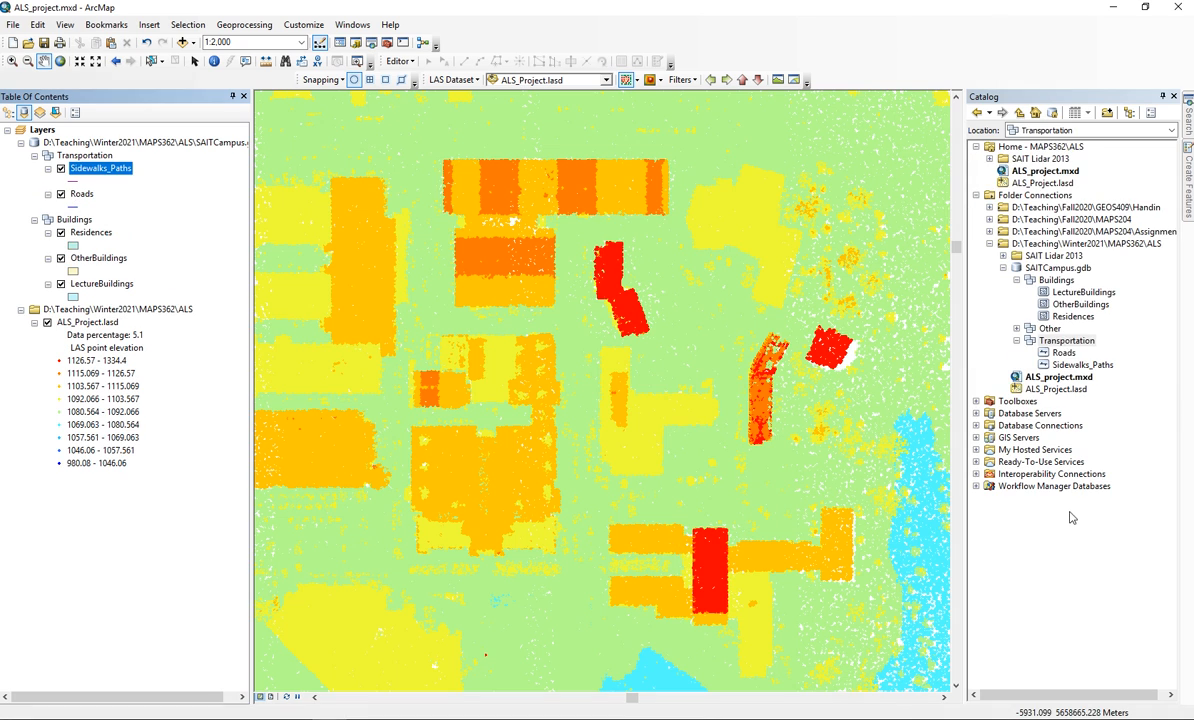
# Step: Start a new feature class in the Other dataset of SAITCampus.gdb
pyautogui.rightClick(1052, 330)
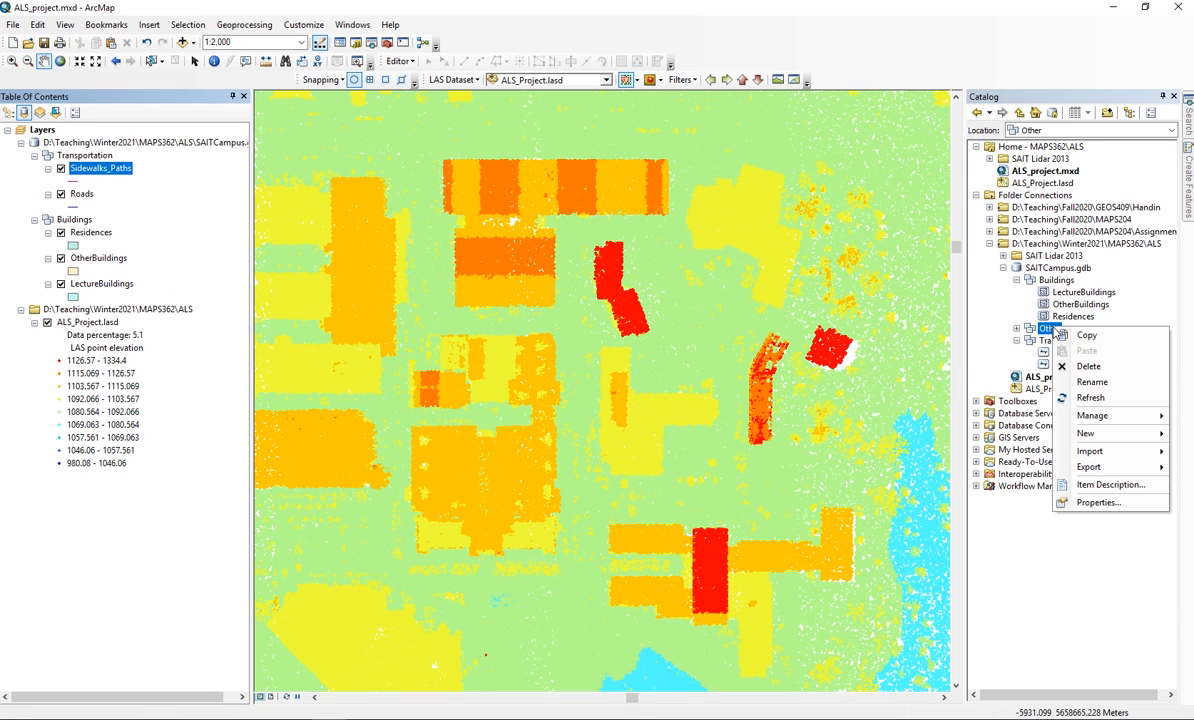
pyautogui.moveTo(1088, 433)
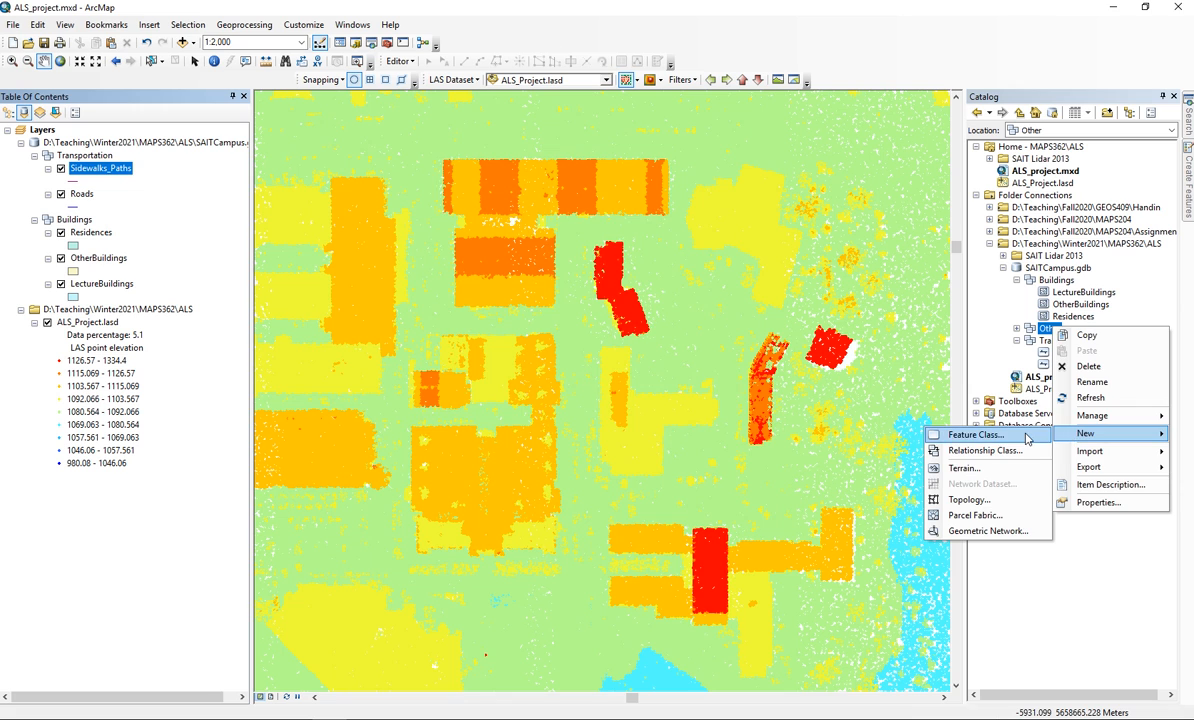
pyautogui.click(956, 407)
pyautogui.write('Store')
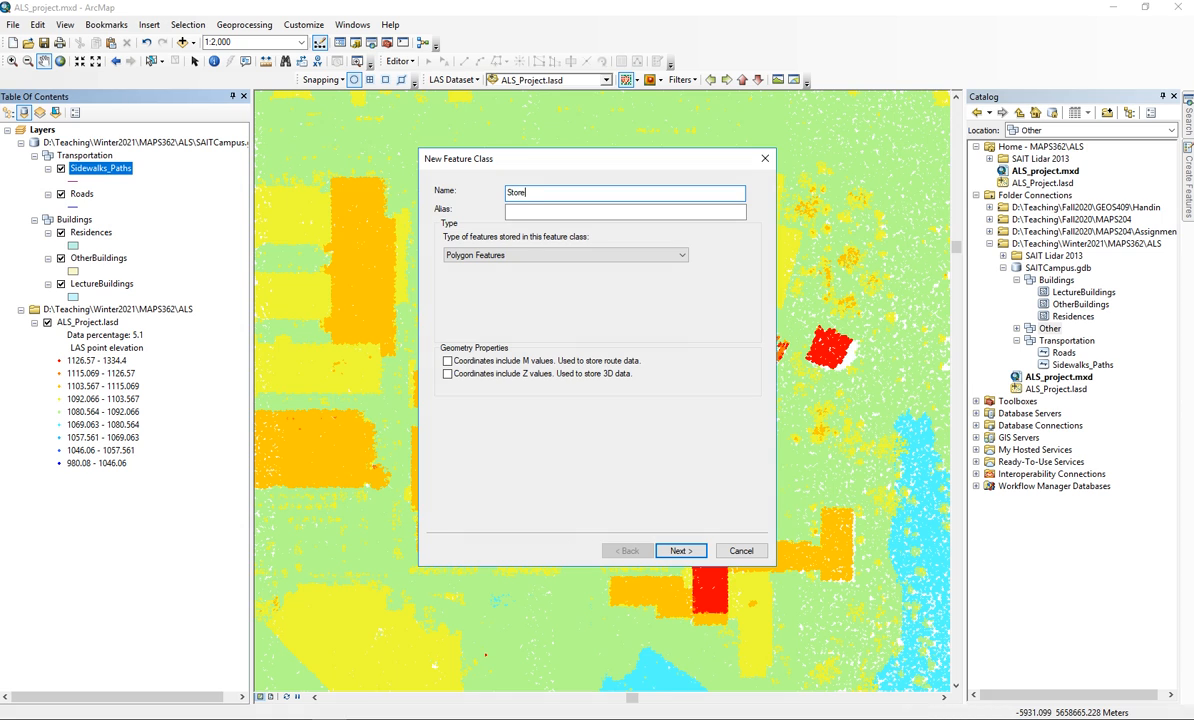
pyautogui.press('BackSpace')
pyautogui.press('BackSpace')
pyautogui.press('BackSpace')
pyautogui.press('BackSpace')
pyautogui.press('BackSpace')
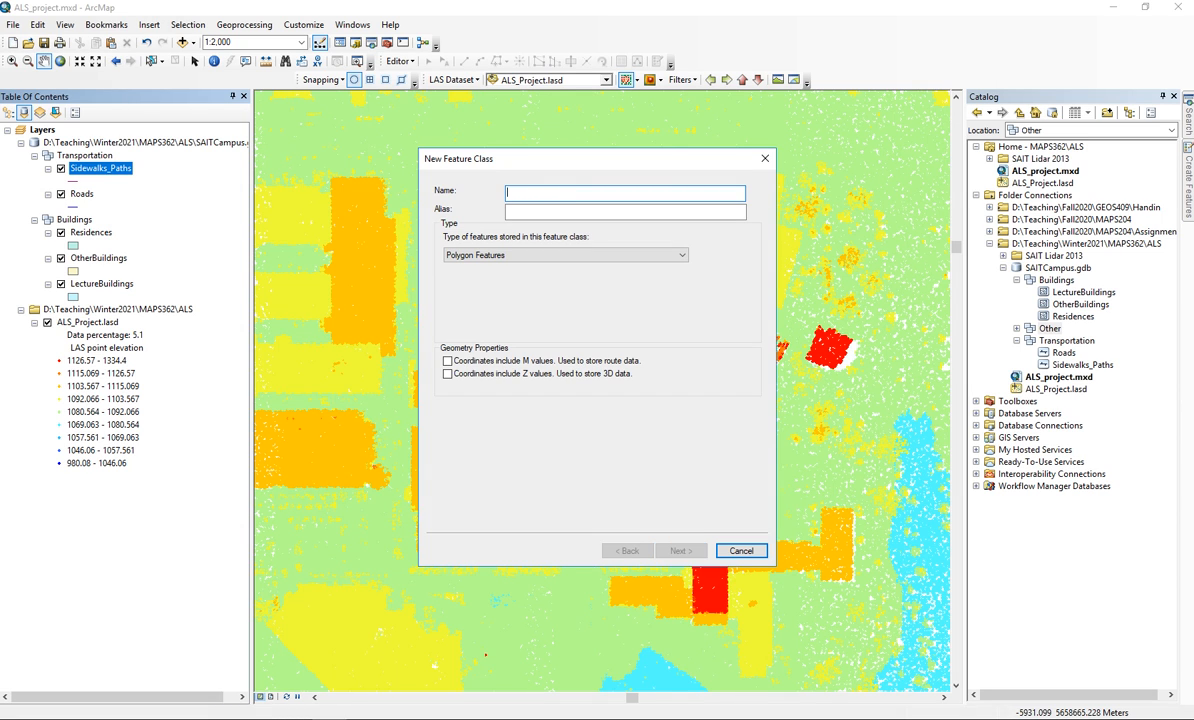
# Step: Name the new polygon feature class SmallBuildings and finish creating it with default storage and no additional fields
pyautogui.write('SmallBuildings')
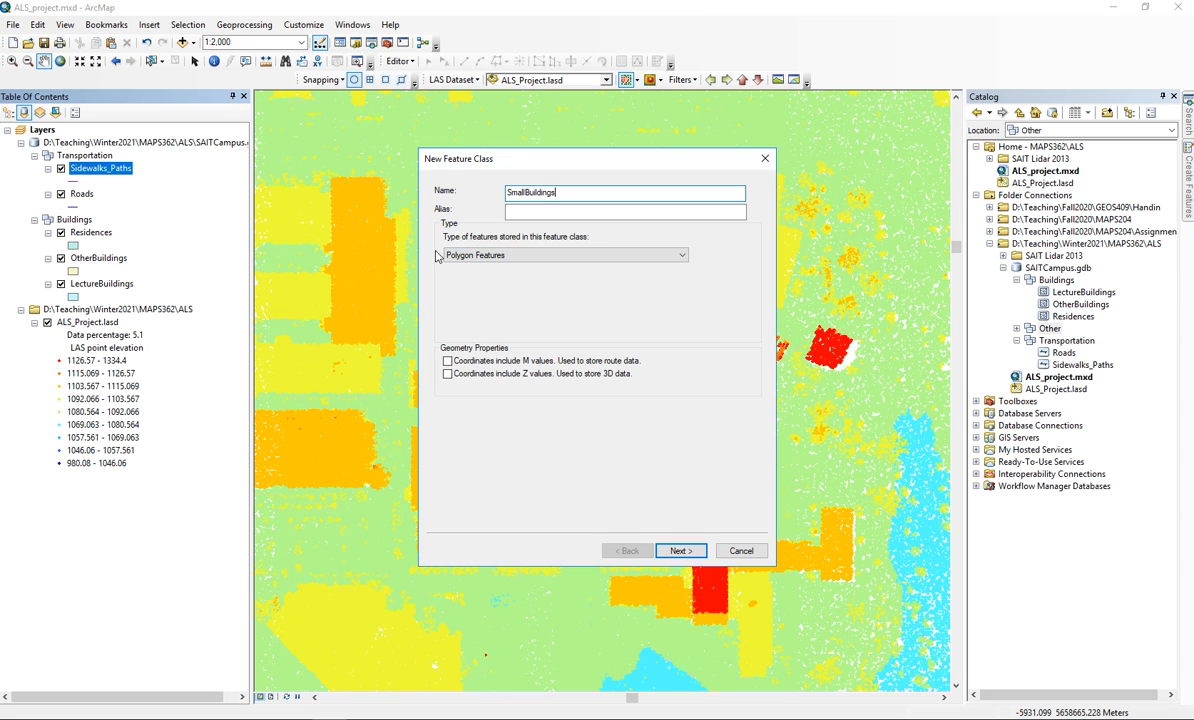
pyautogui.click(680, 550)
pyautogui.click(680, 550)
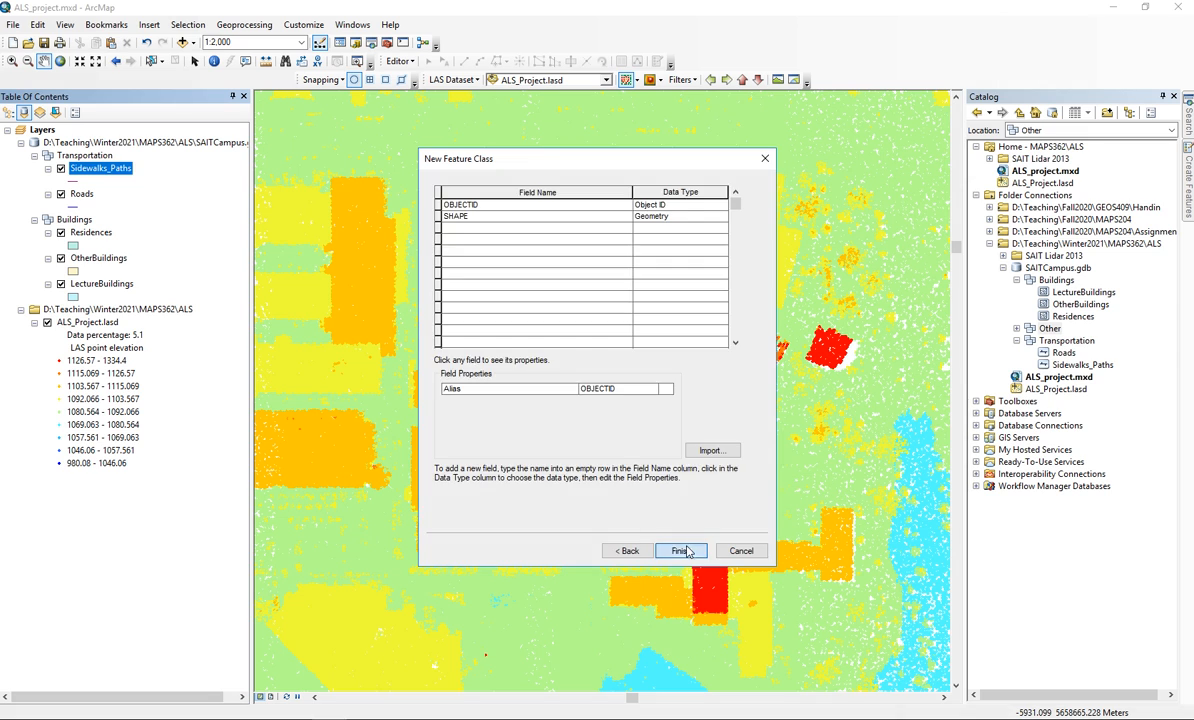
pyautogui.click(680, 550)
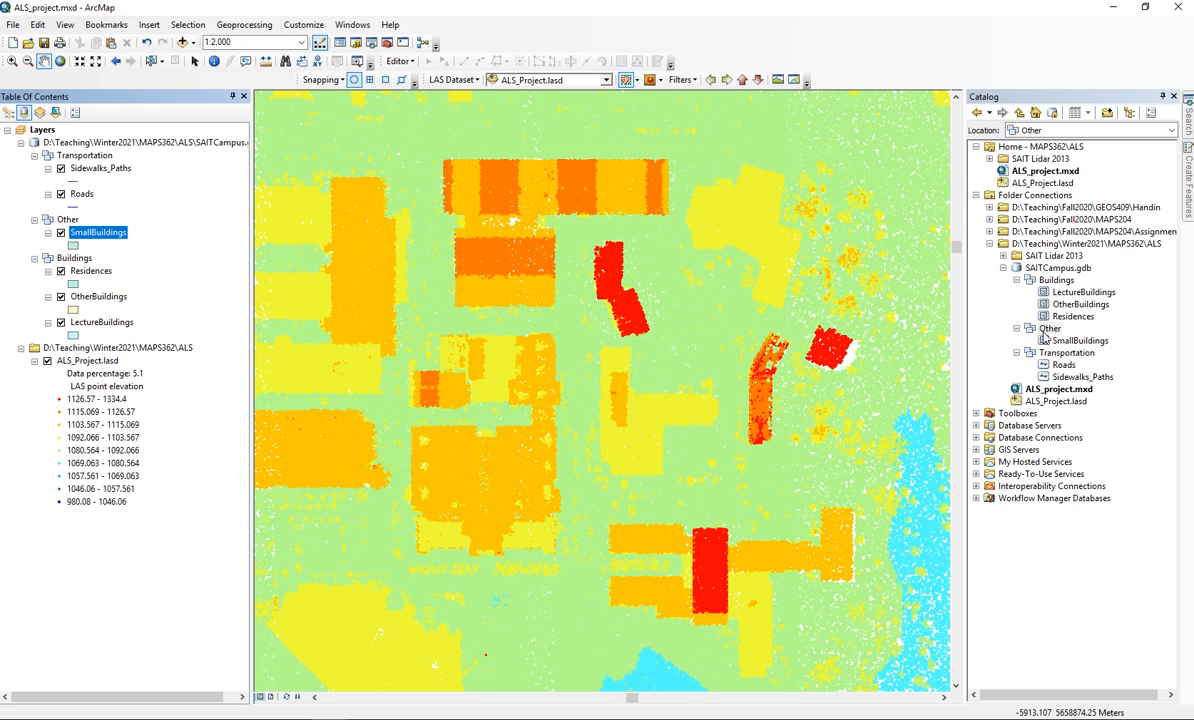
# Step: Create a point feature class named Trees in the Other dataset with default storage and no additional fields
pyautogui.rightClick(1046, 331)
pyautogui.moveTo(1060, 440)
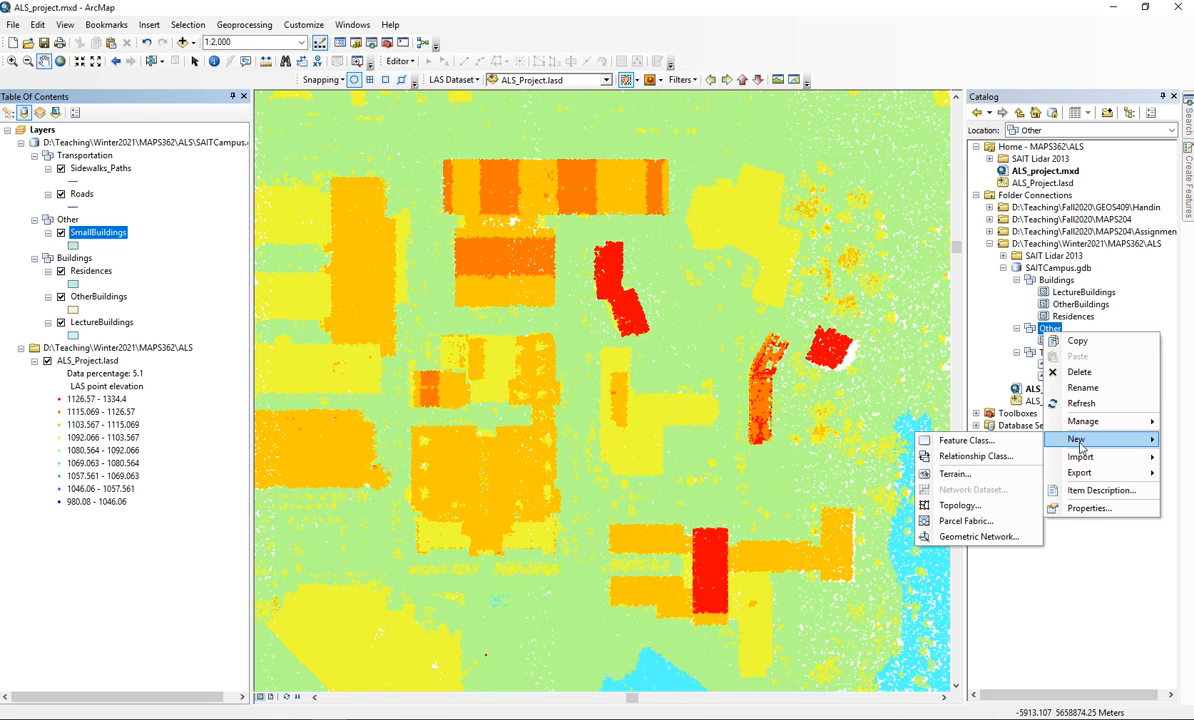
pyautogui.click(1018, 448)
pyautogui.write('Tree')
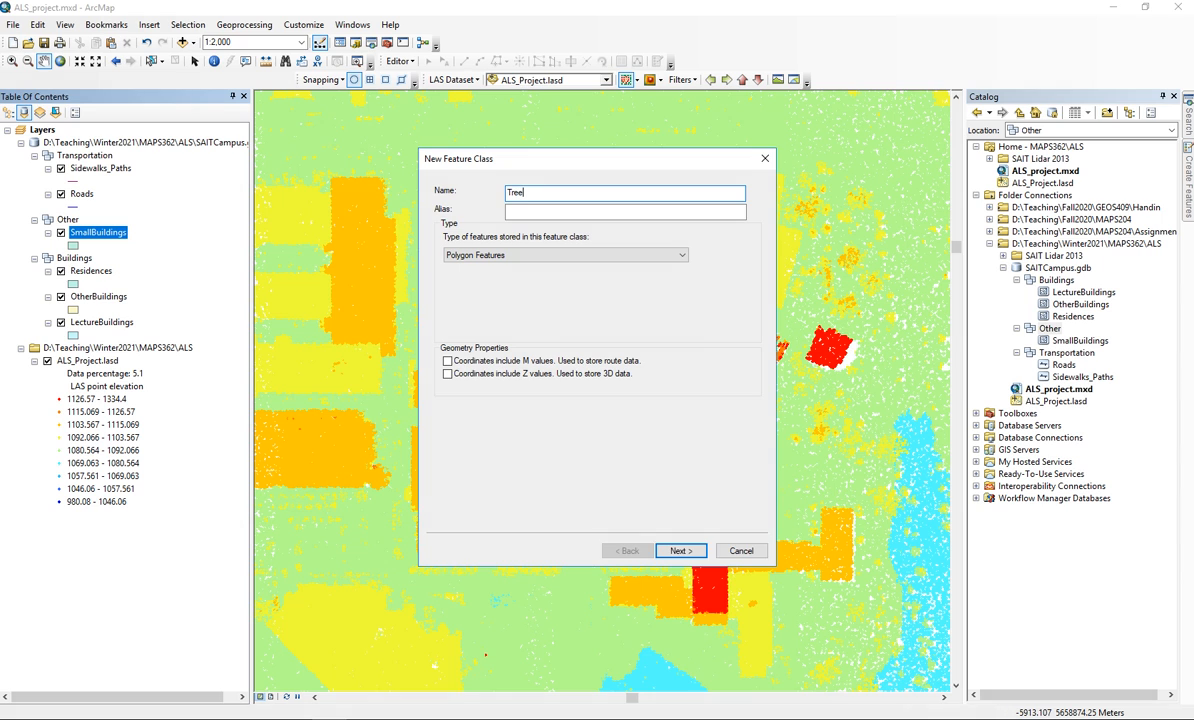
pyautogui.click(525, 255)
pyautogui.click(493, 288)
pyautogui.click(680, 551)
pyautogui.click(682, 551)
pyautogui.click(692, 556)
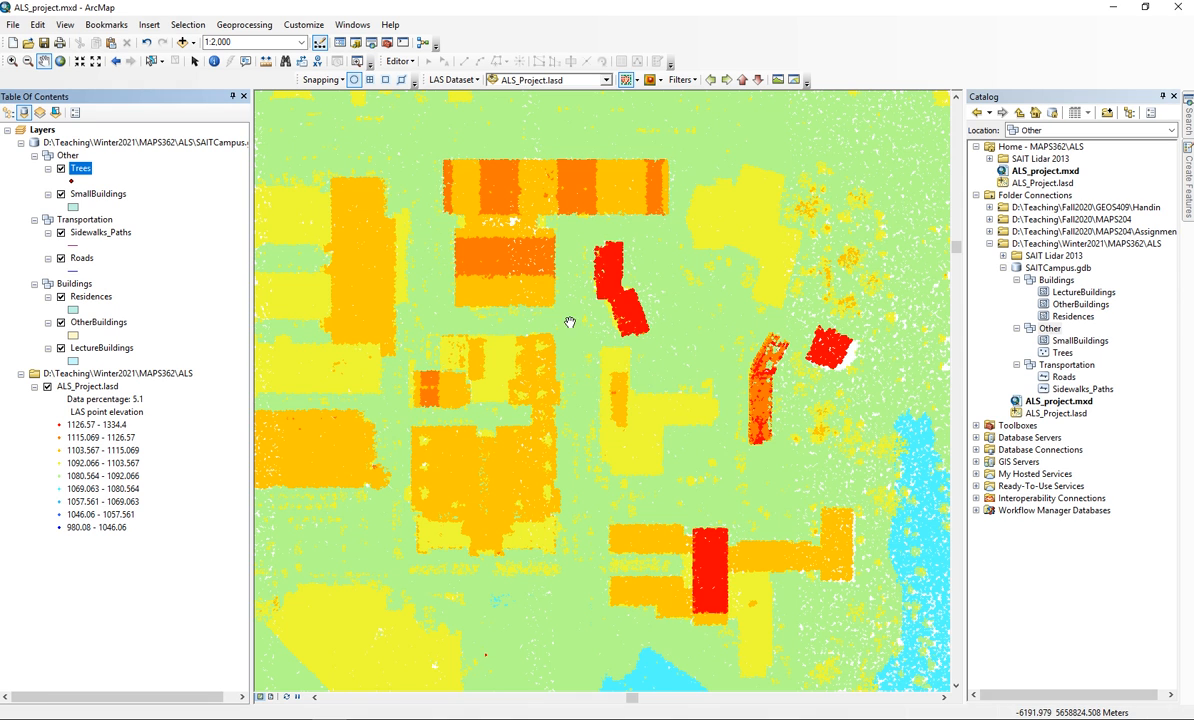
# Step: Display the AL​S_Project.lasd LAS dataset surface as contours over the campus buildings area
pyautogui.moveTo(572, 322); pyautogui.dragTo(632, 314)
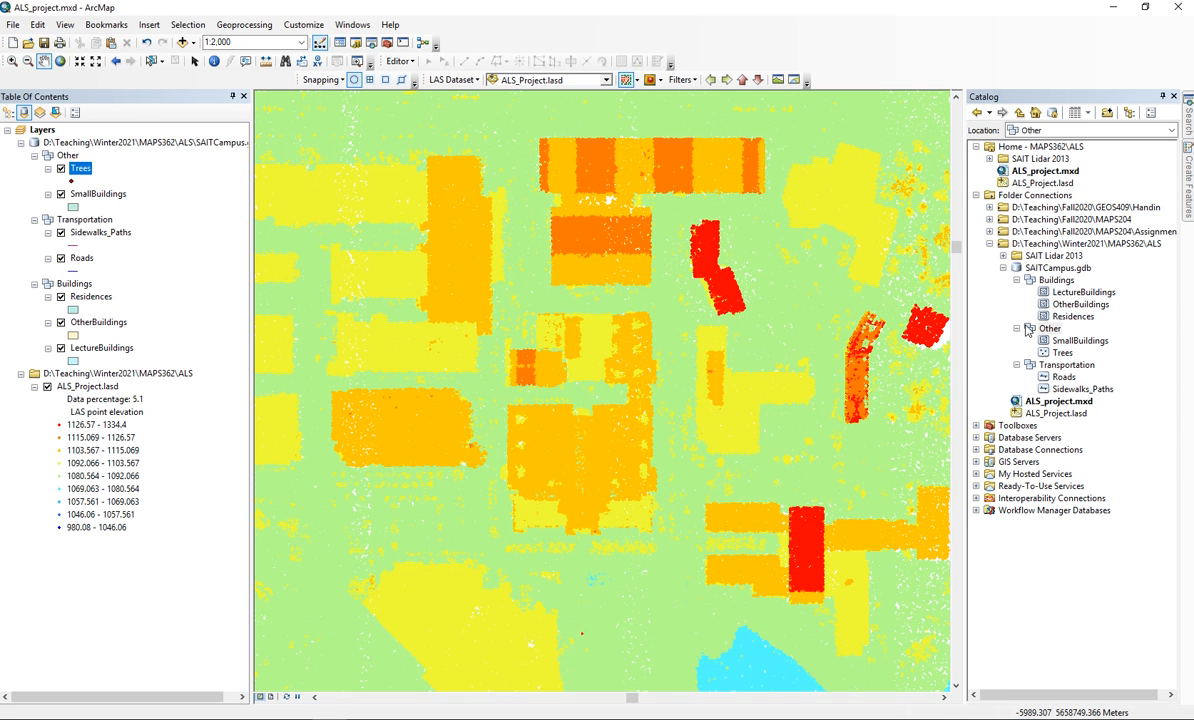
pyautogui.moveTo(750, 268); pyautogui.dragTo(688, 263)
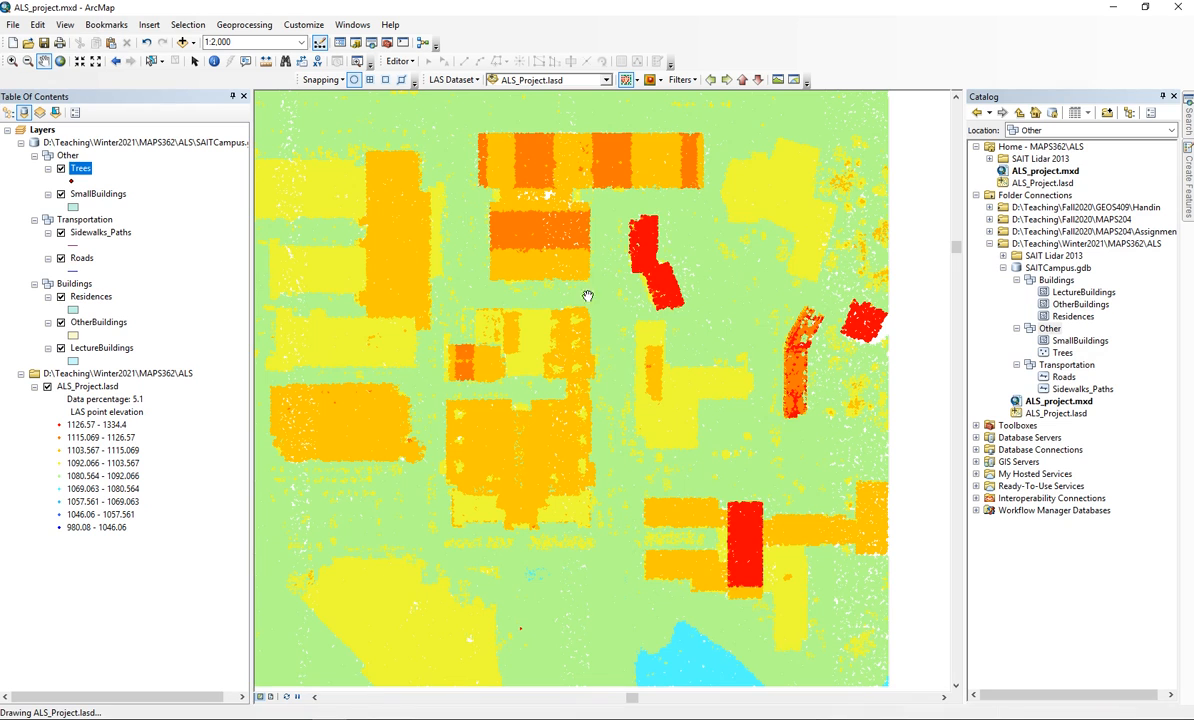
pyautogui.click(660, 80)
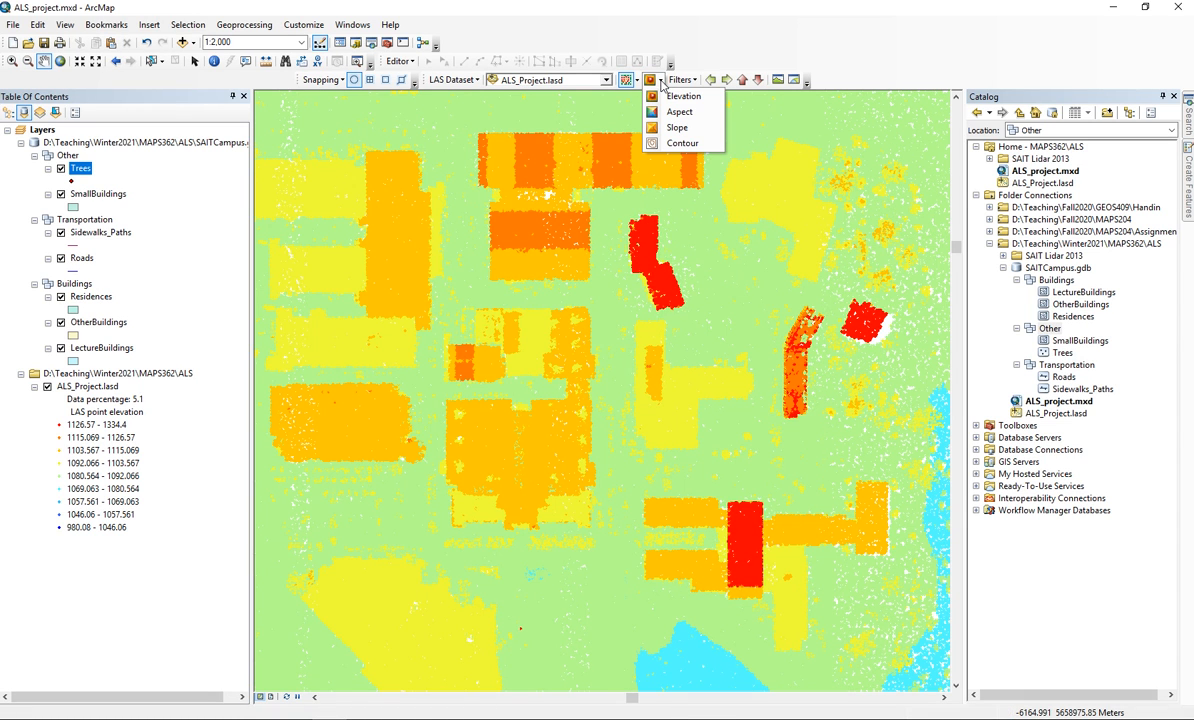
pyautogui.click(683, 143)
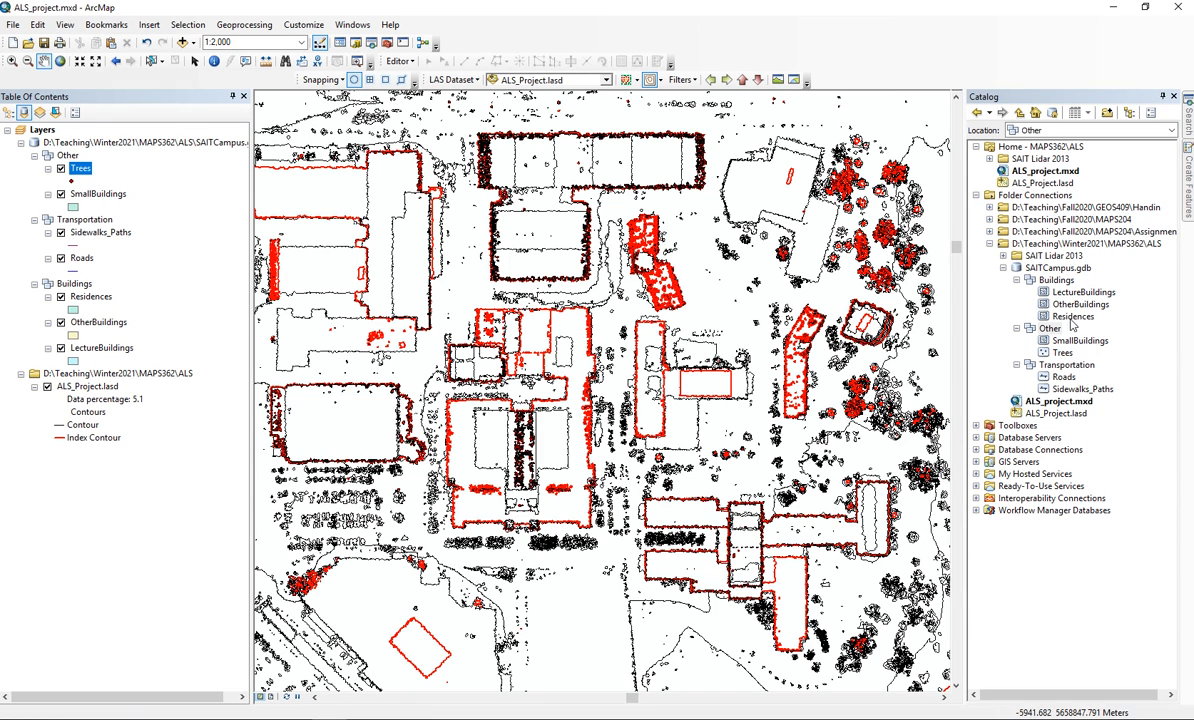
# Step: Start an edit session and activate the LectureBuildings template for creating polygon features
pyautogui.click(95, 347)
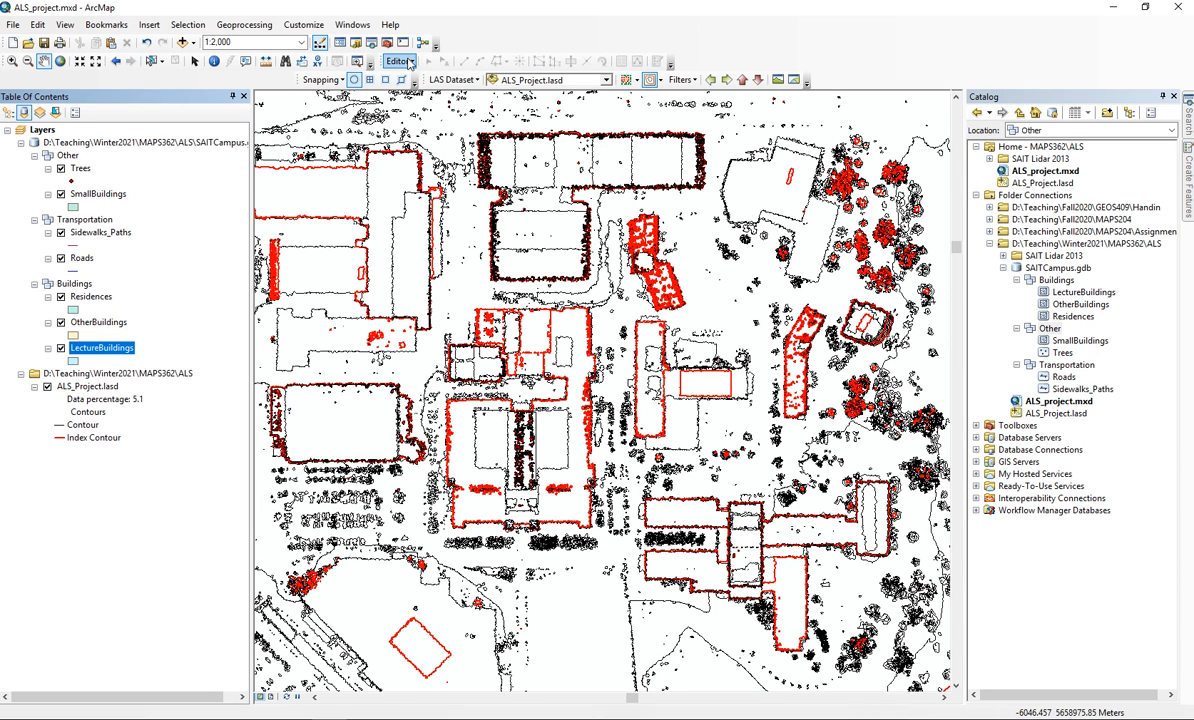
pyautogui.rightClick(860, 53)
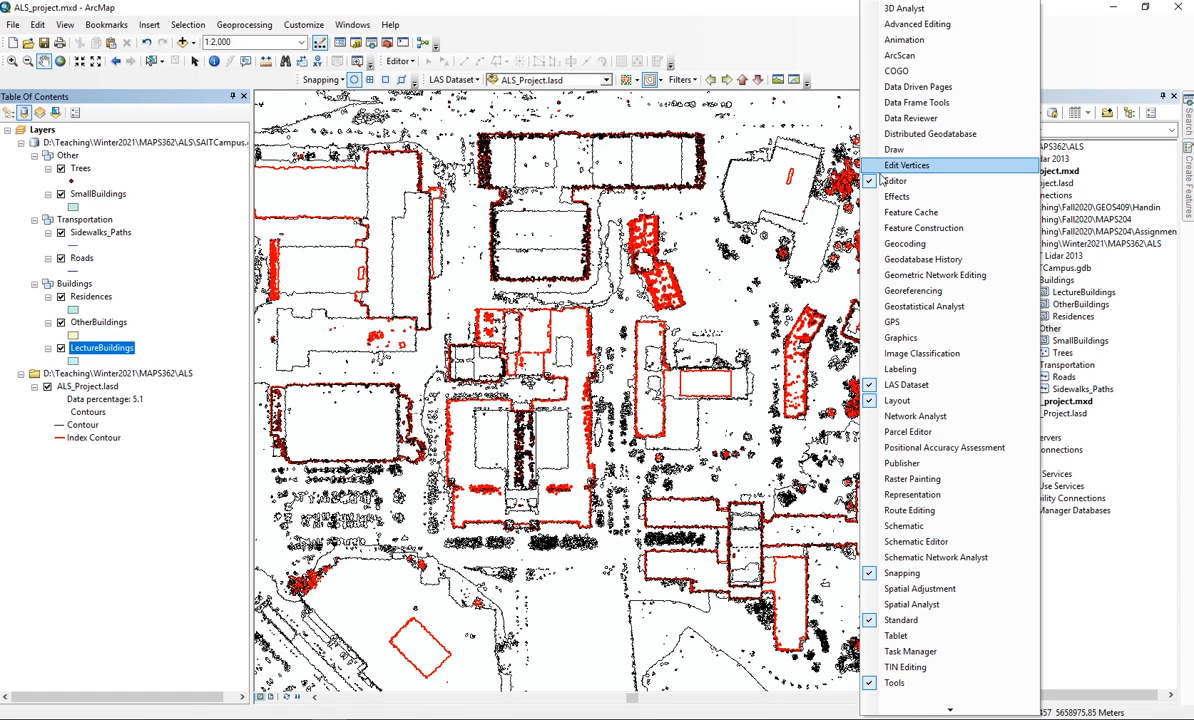
pyautogui.click(776, 25)
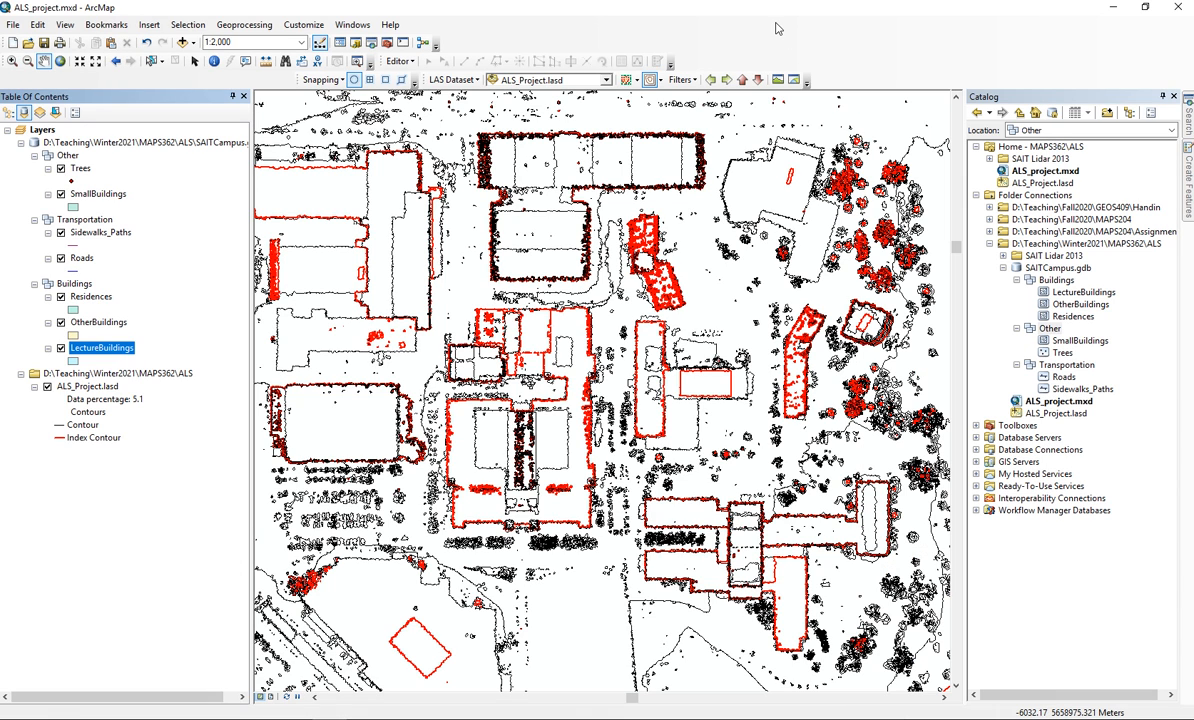
pyautogui.click(409, 63)
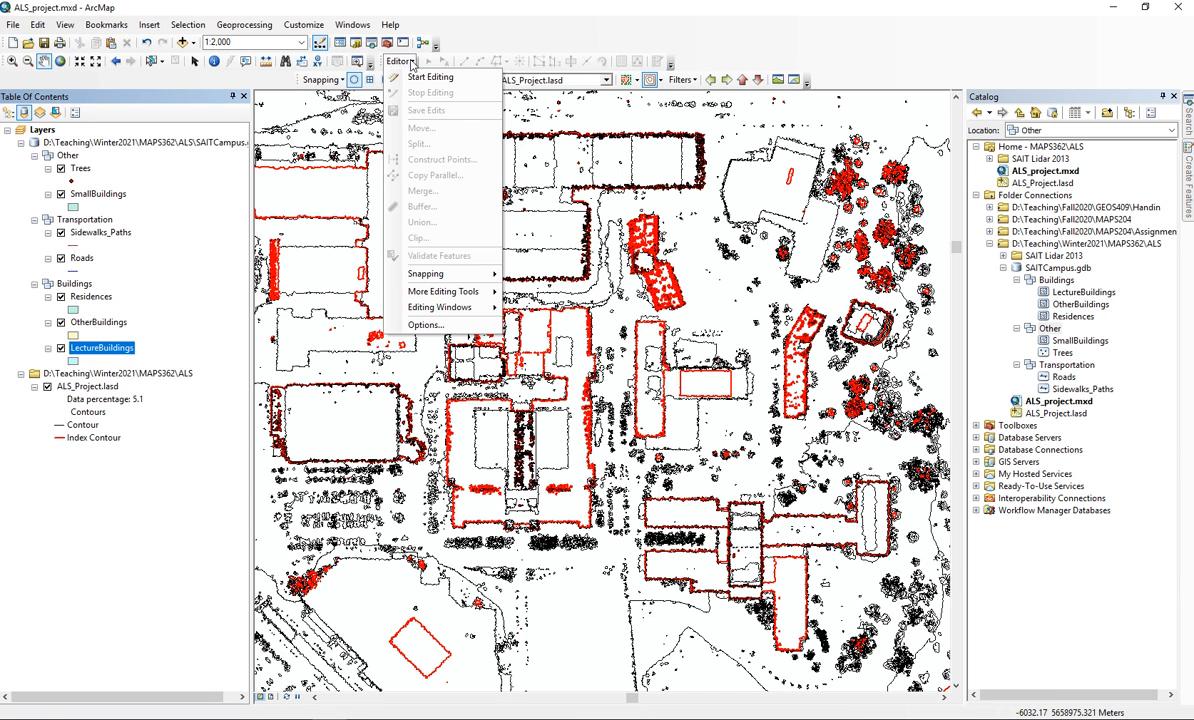
pyautogui.click(428, 77)
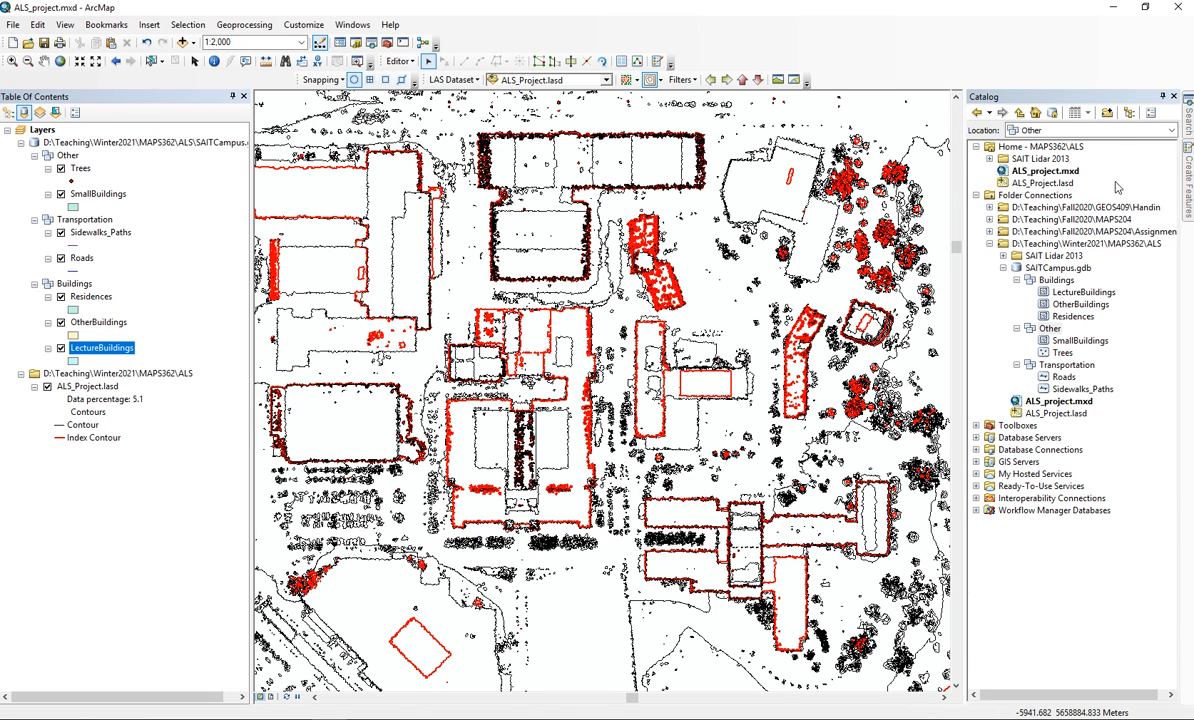
pyautogui.click(657, 62)
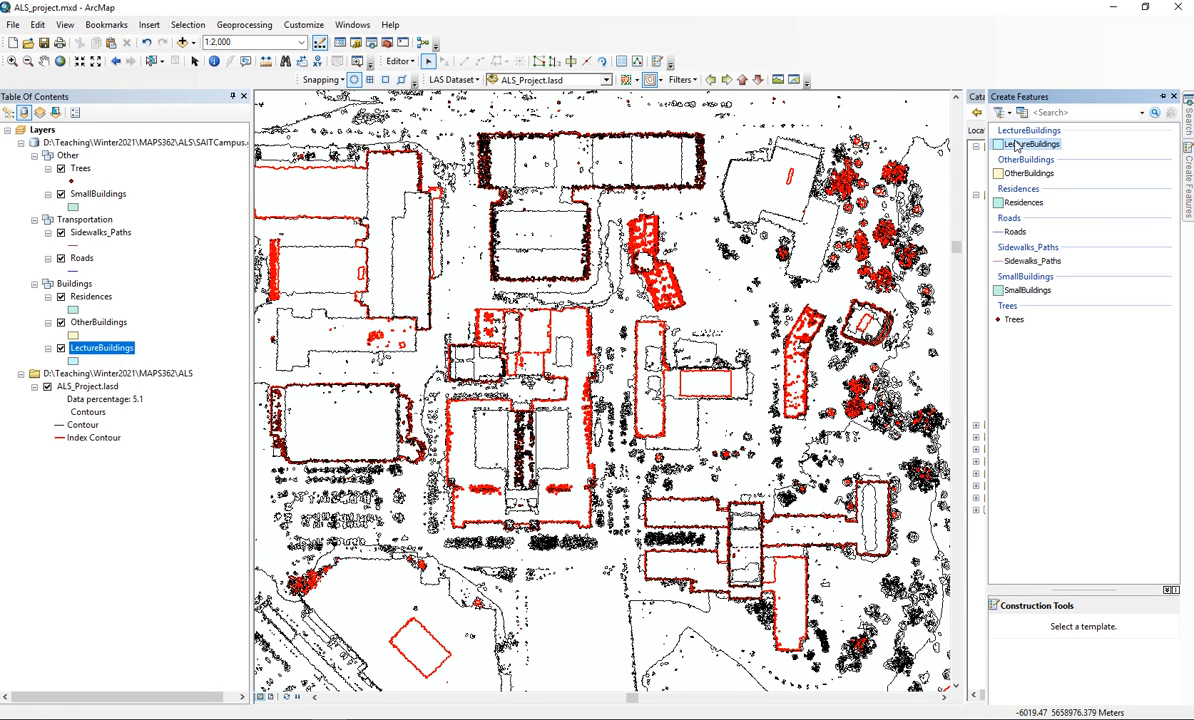
pyautogui.click(1038, 146)
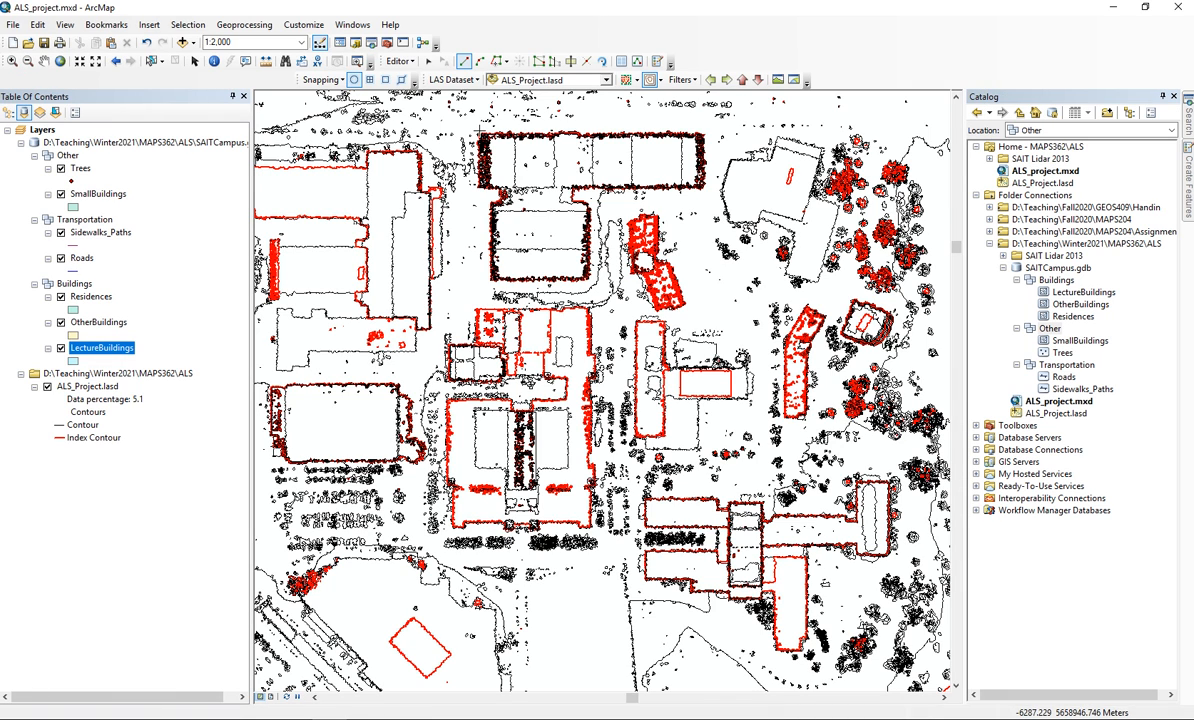
# Step: Digitize a LectureBuildings polygon along the contours of the northern building, including its long east-west wing, narrow connector and square southern block
pyautogui.click(480, 133)
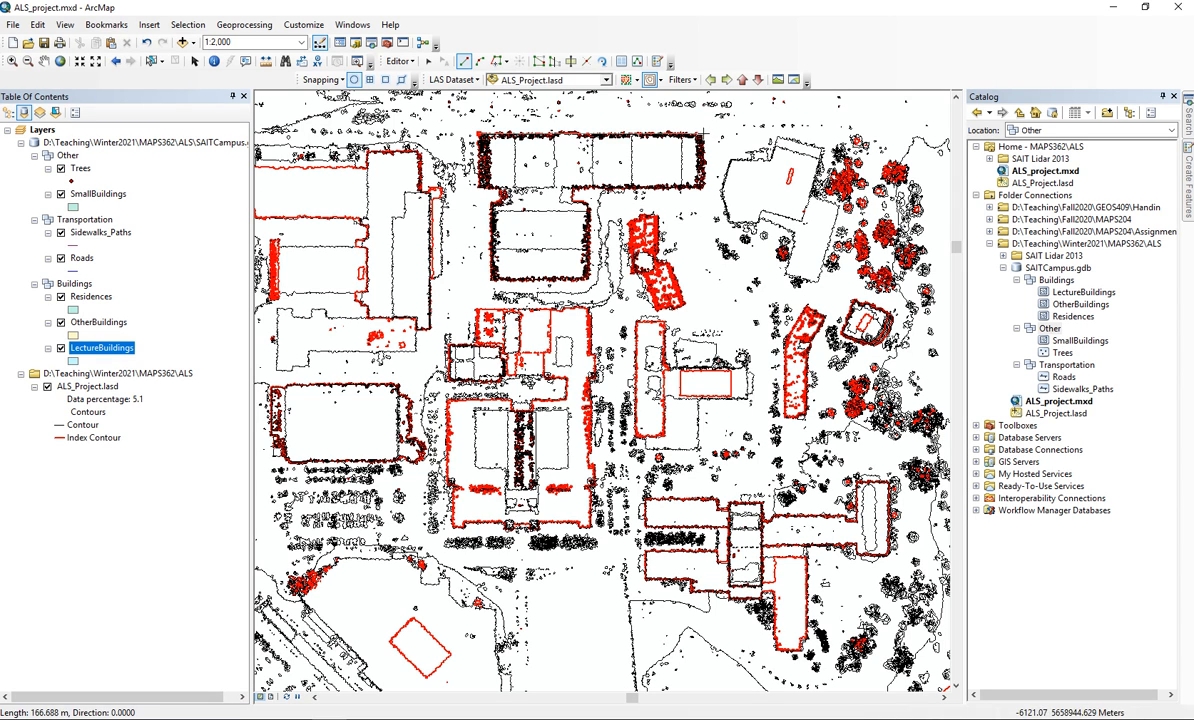
pyautogui.click(704, 133)
pyautogui.click(706, 187)
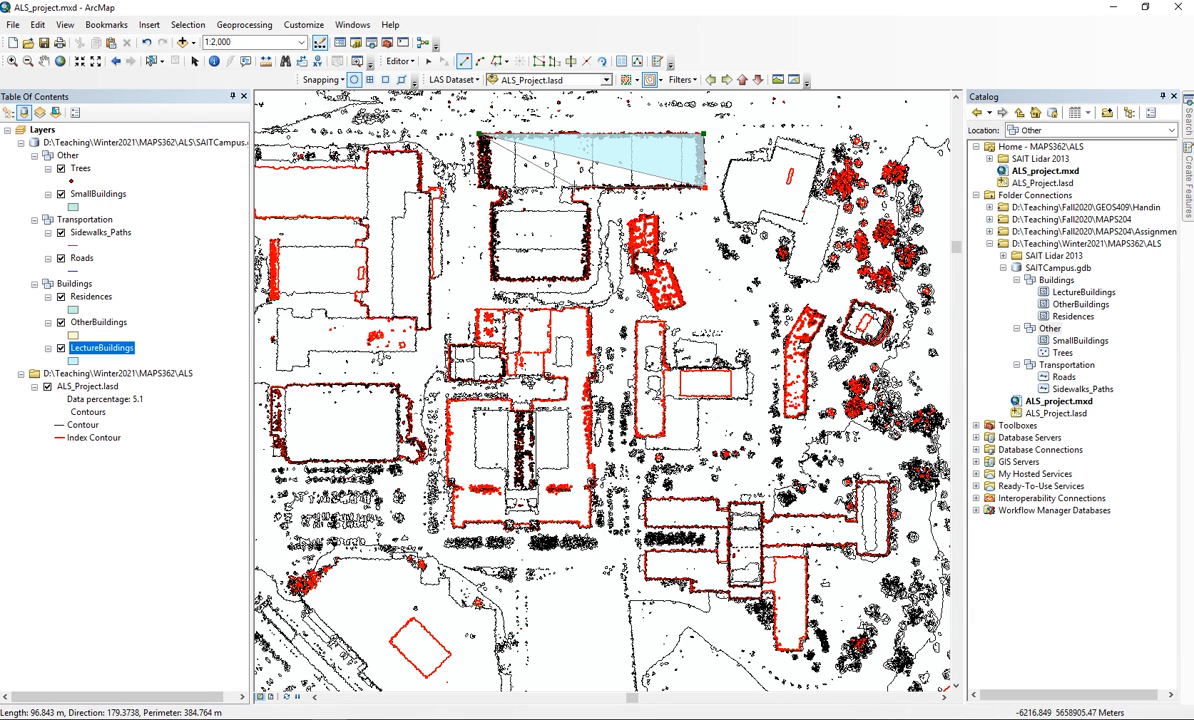
pyautogui.click(573, 187)
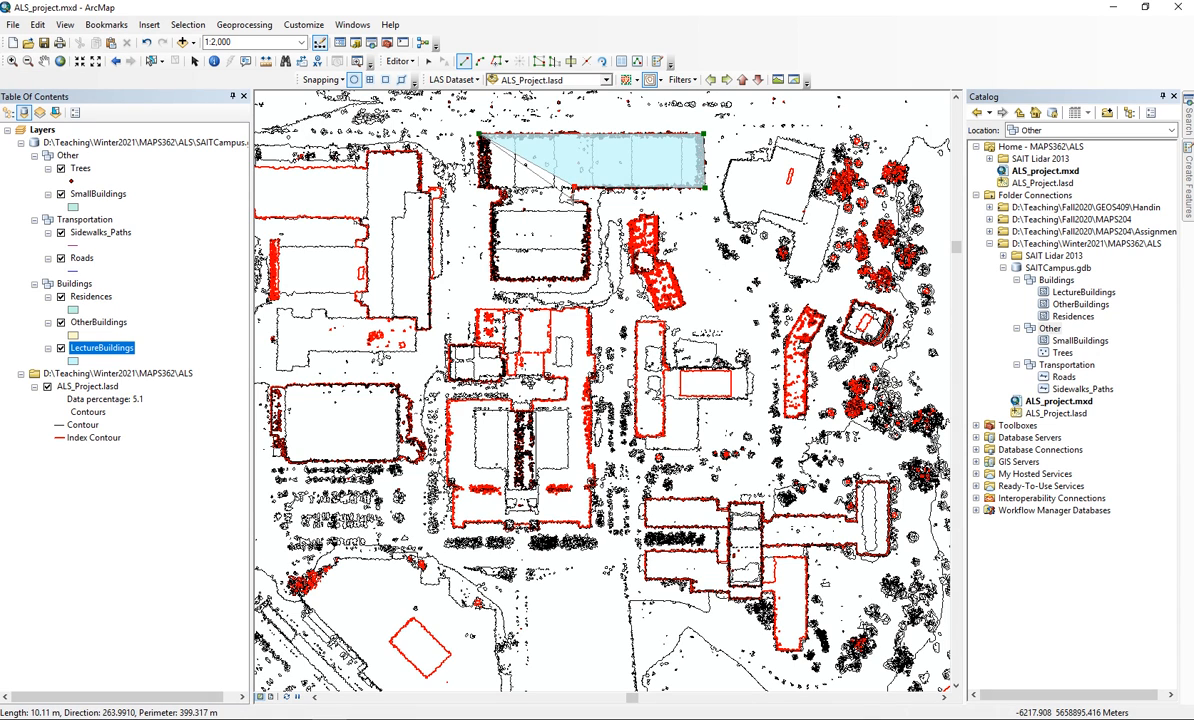
pyautogui.click(573, 202)
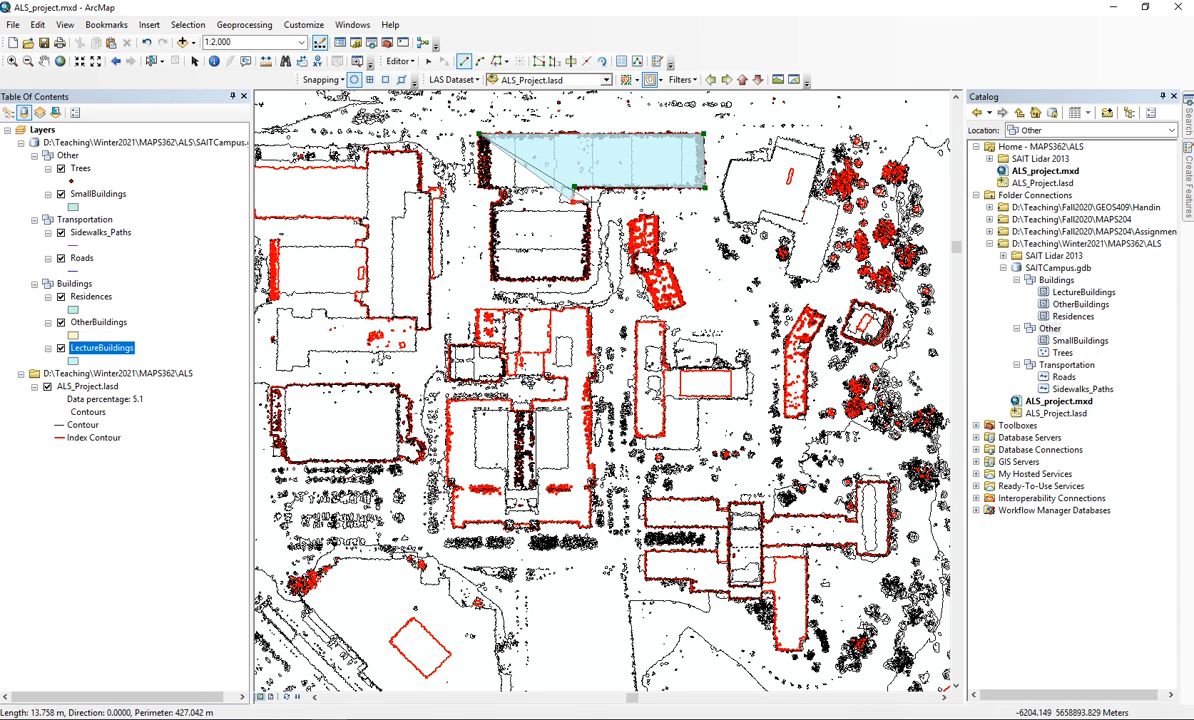
pyautogui.click(590, 203)
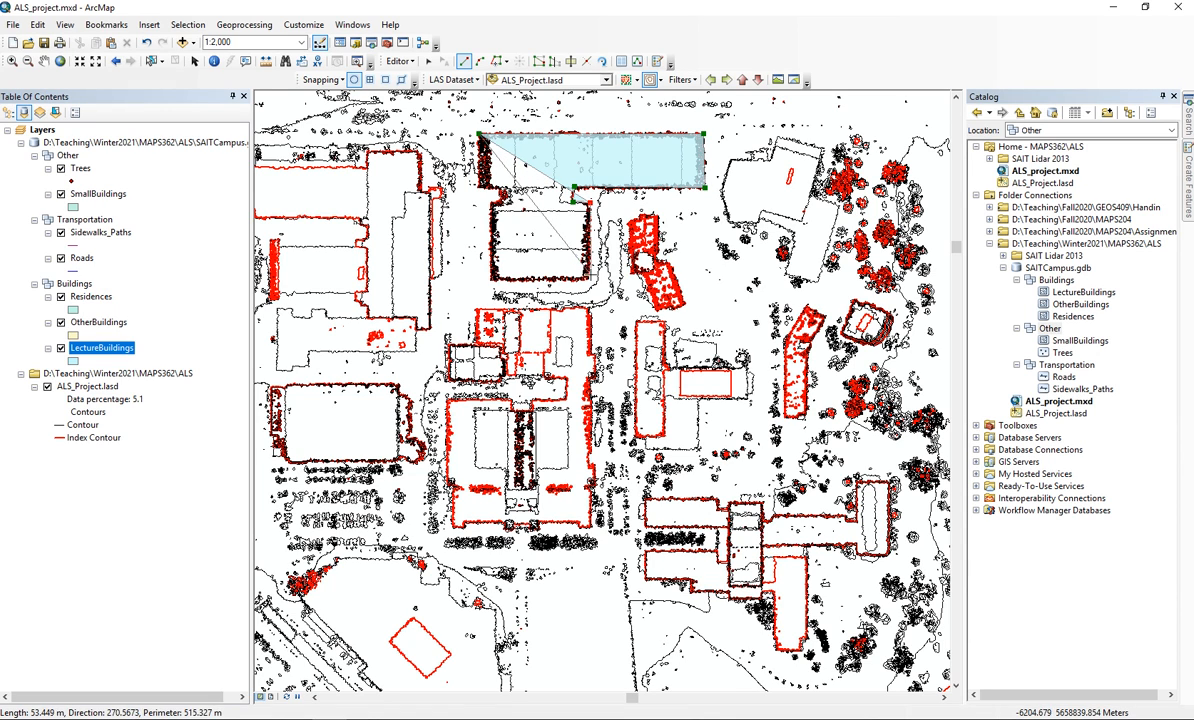
pyautogui.click(590, 282)
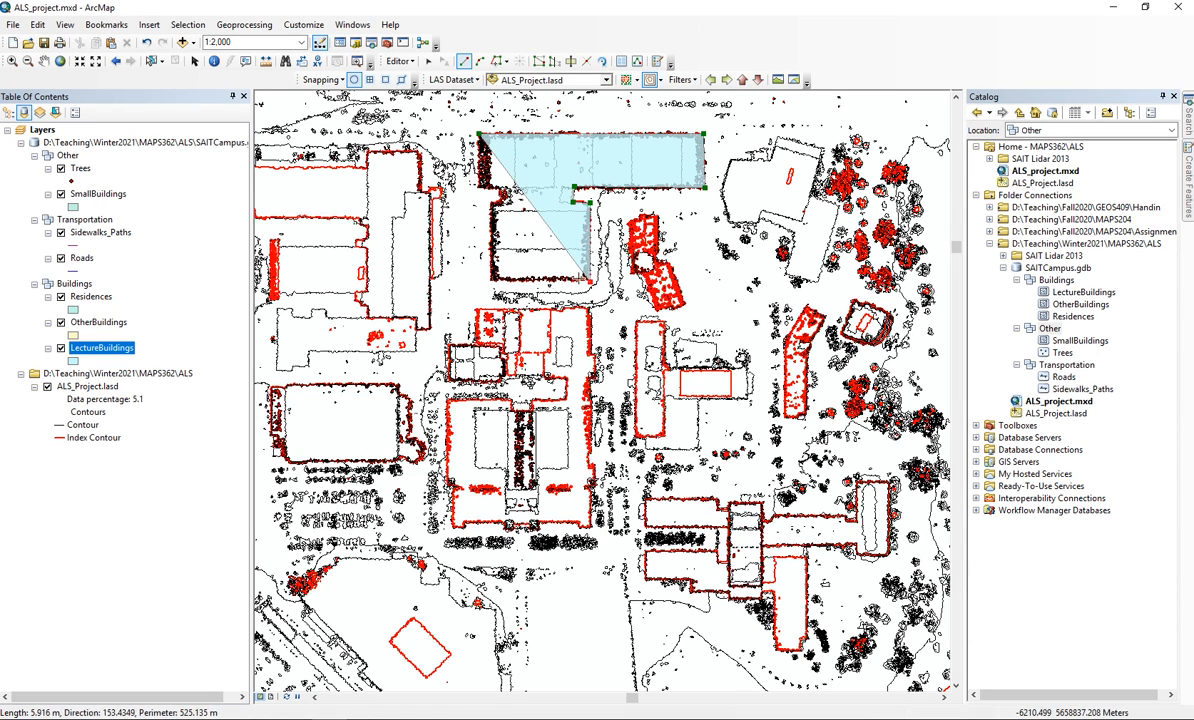
pyautogui.click(491, 282)
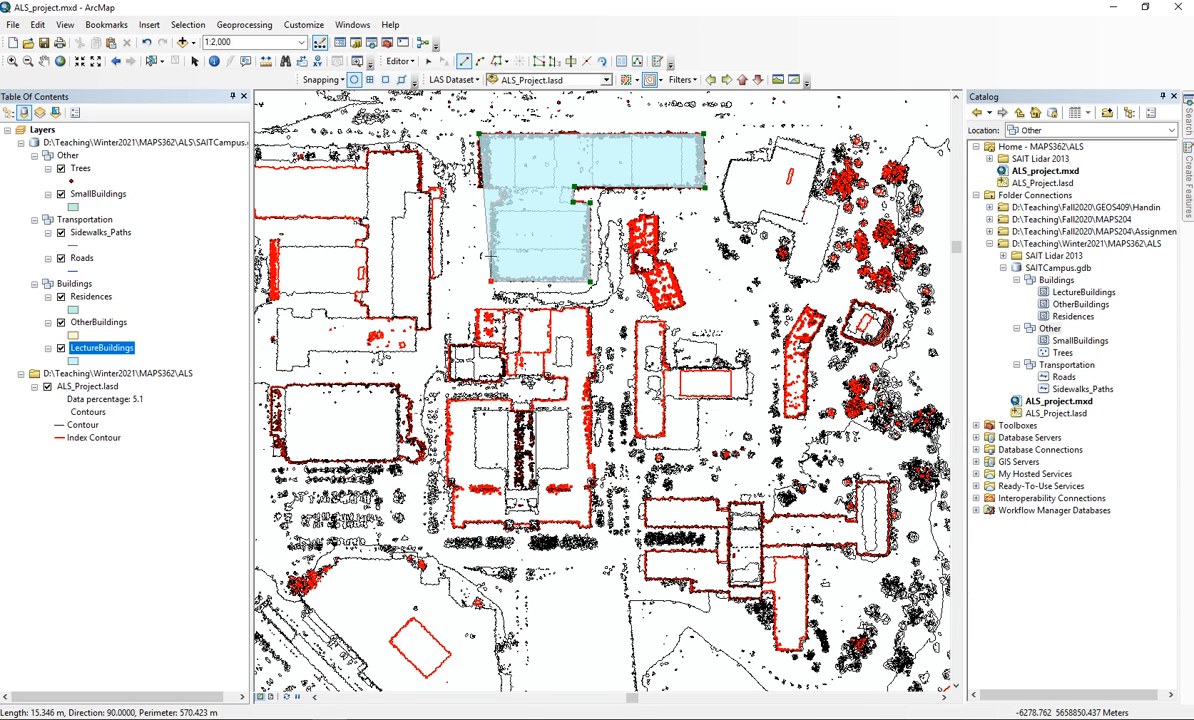
pyautogui.click(490, 203)
pyautogui.click(502, 199)
pyautogui.click(502, 187)
pyautogui.doubleClick(479, 188)
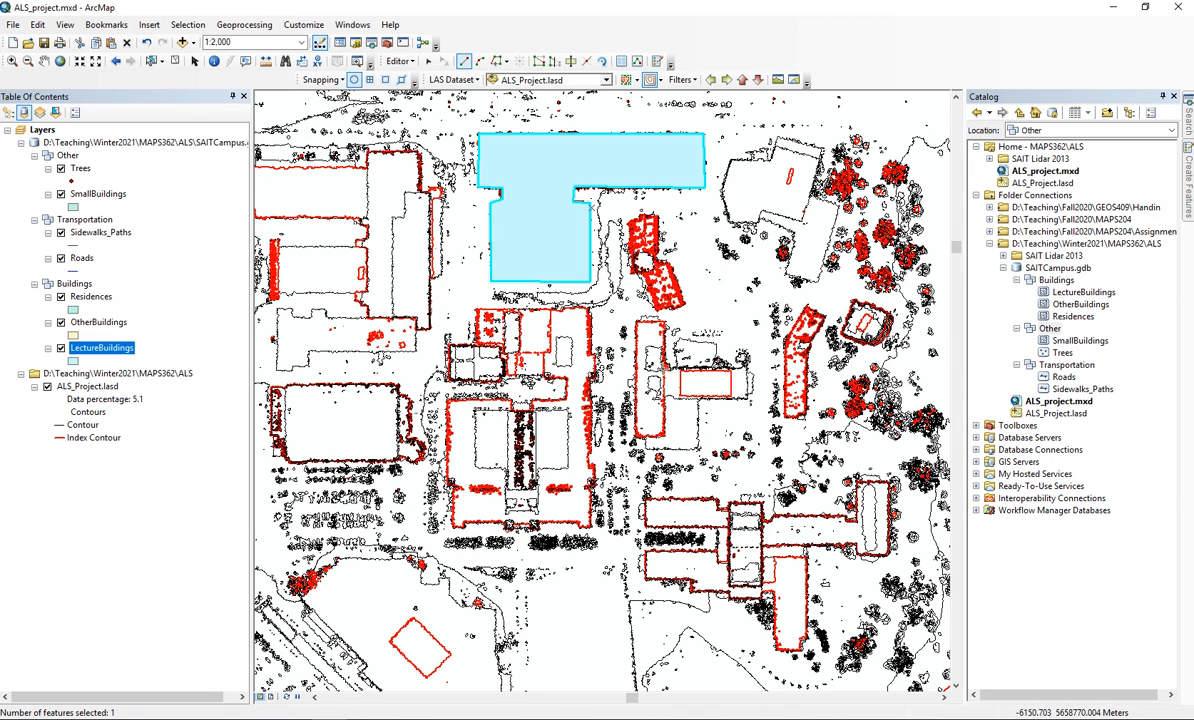
# Step: Digitize a LectureBuildings polygon around the building with an eastern wing, just south of the two-part red tower
pyautogui.click(637, 322)
pyautogui.click(665, 322)
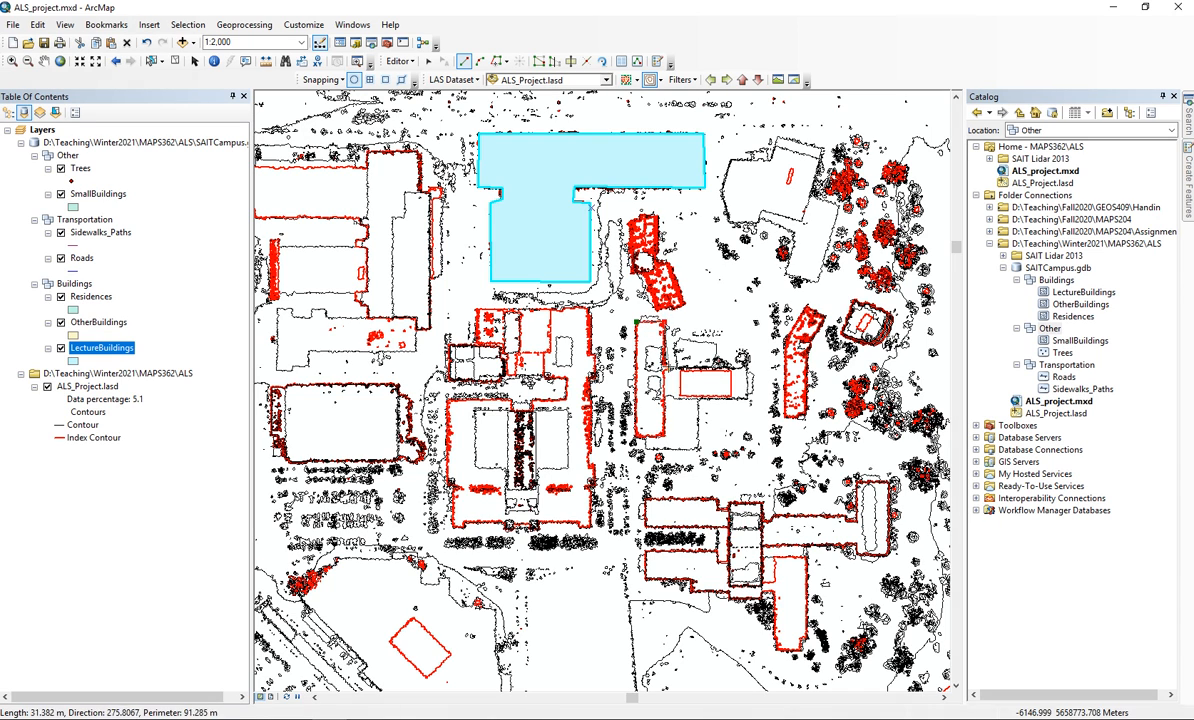
pyautogui.click(664, 365)
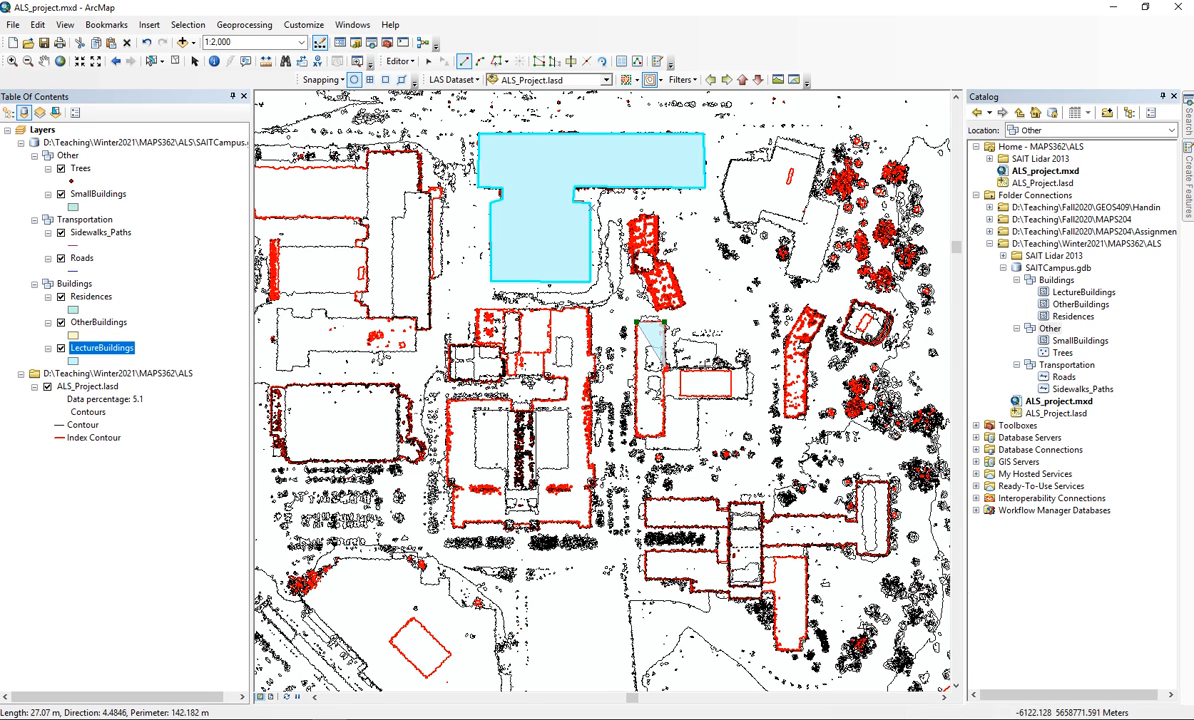
pyautogui.click(745, 368)
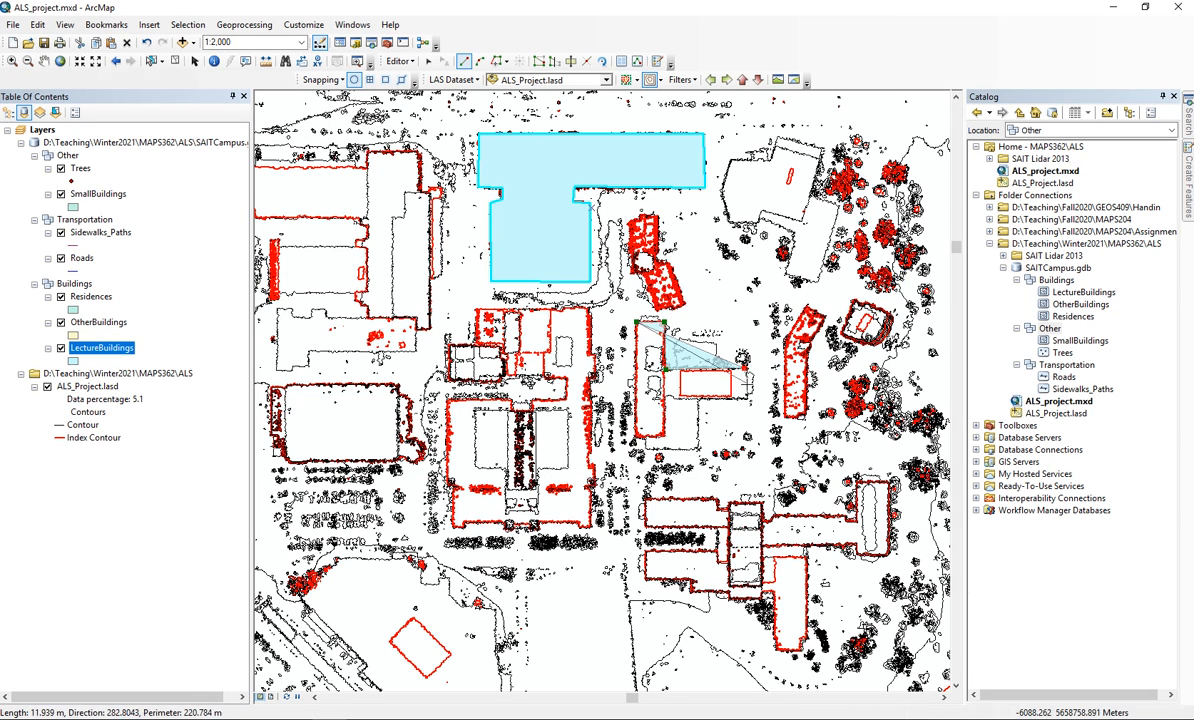
pyautogui.click(748, 400)
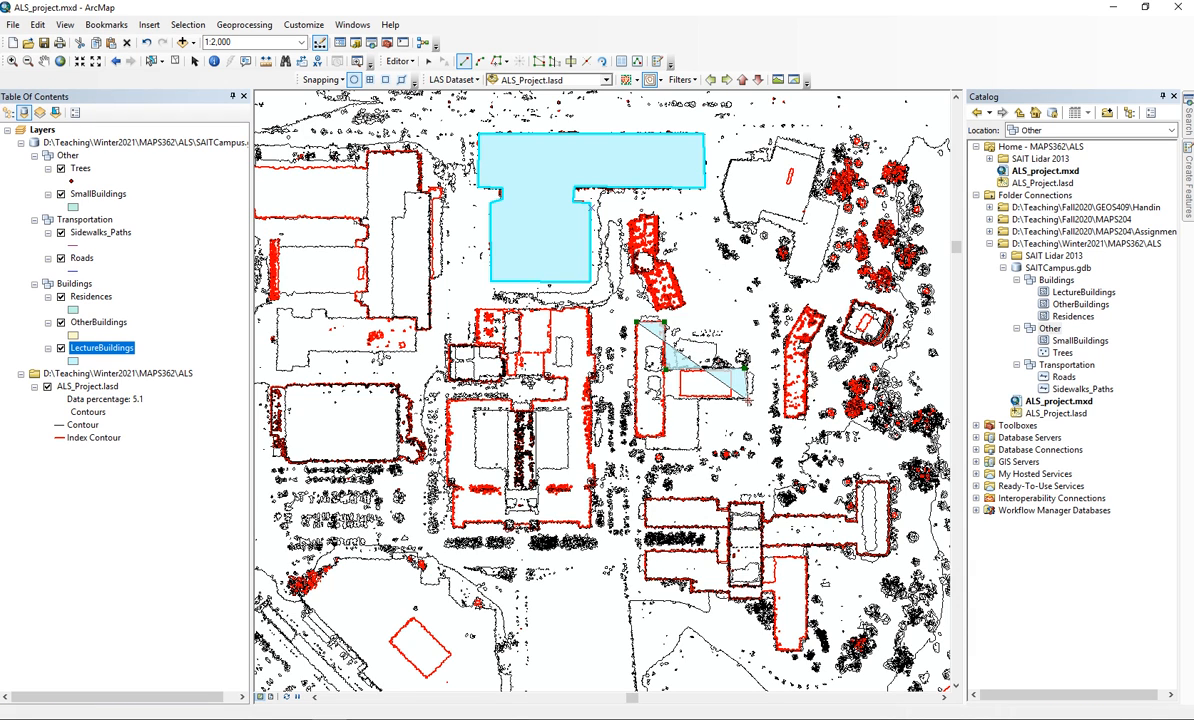
pyautogui.click(699, 399)
pyautogui.click(699, 448)
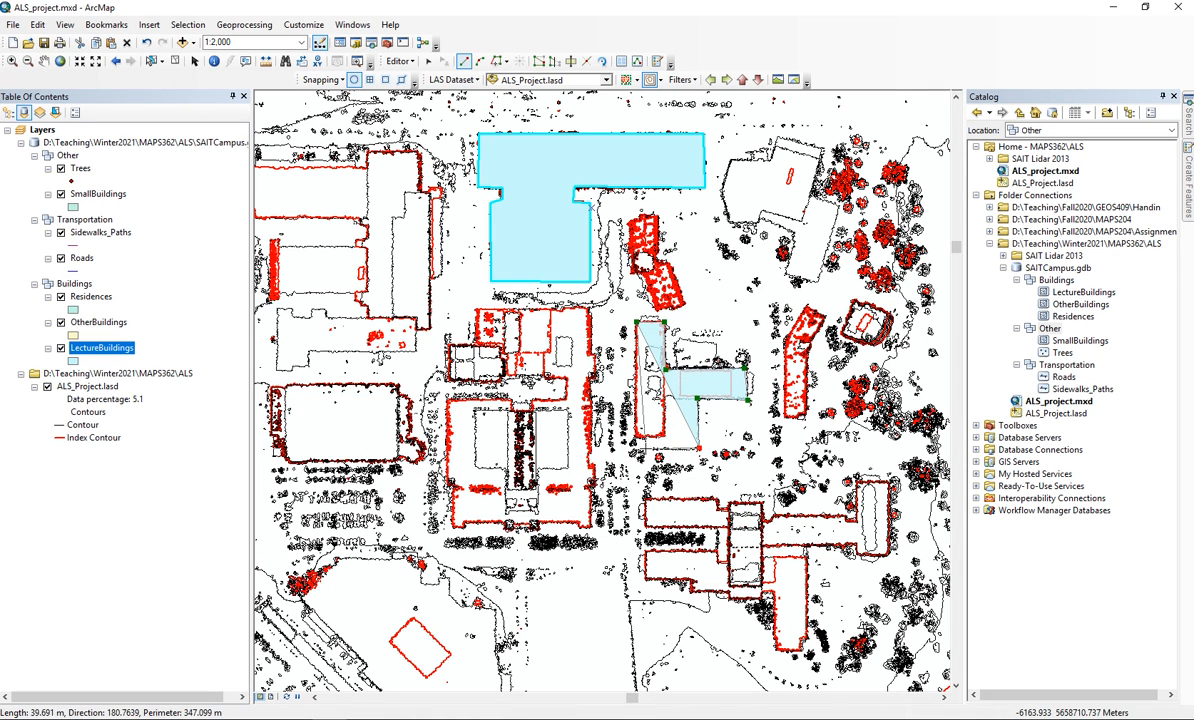
pyautogui.click(647, 447)
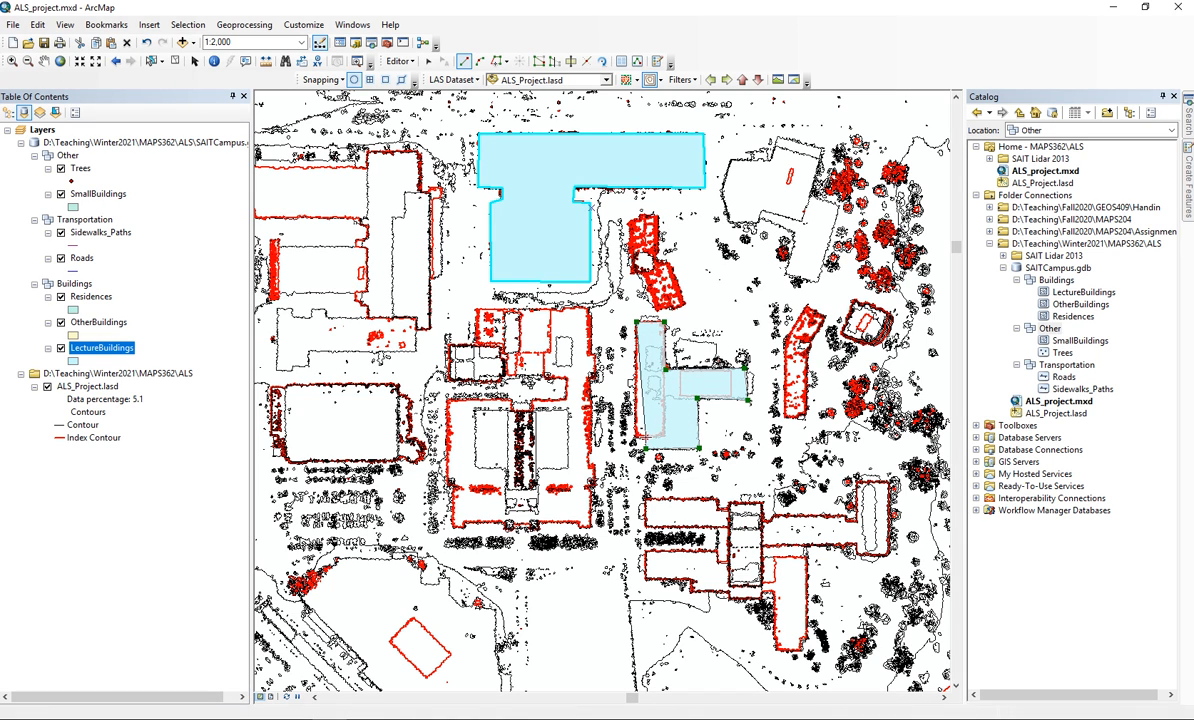
pyautogui.doubleClick(634, 425)
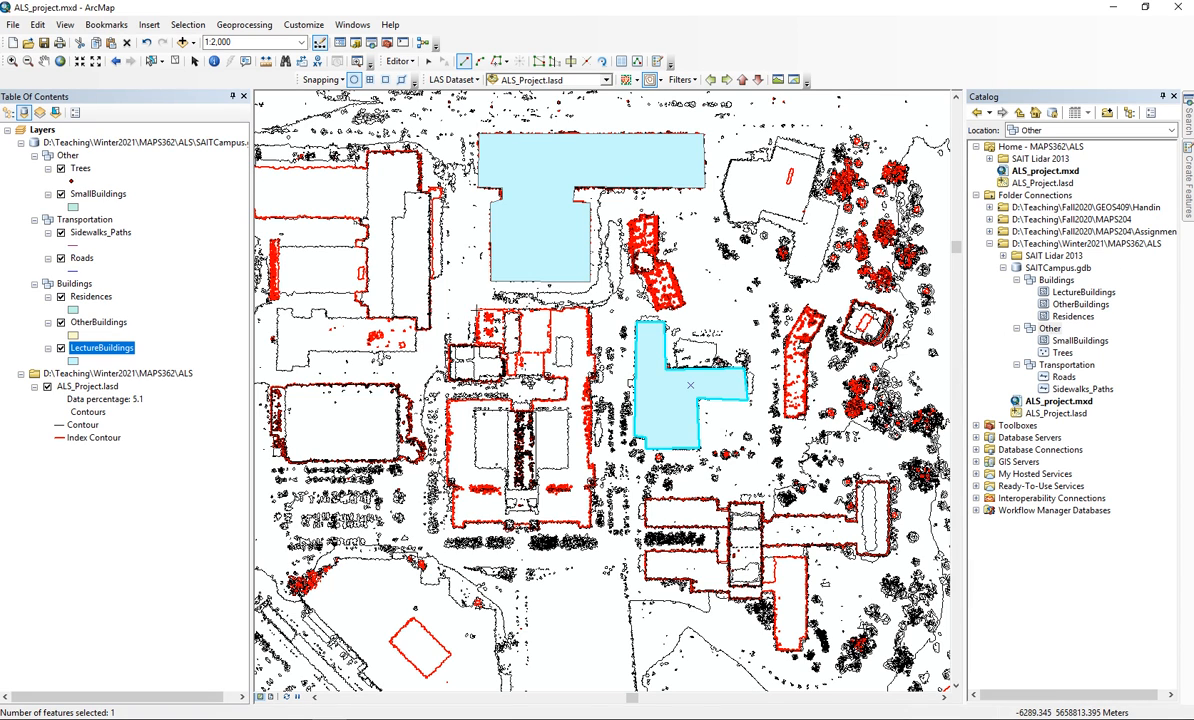
# Step: Digitize a LectureBuildings polygon around the large central building, tracing its western gap, stepped southern edge and eastern side, and save the edits
pyautogui.click(477, 308)
pyautogui.click(477, 342)
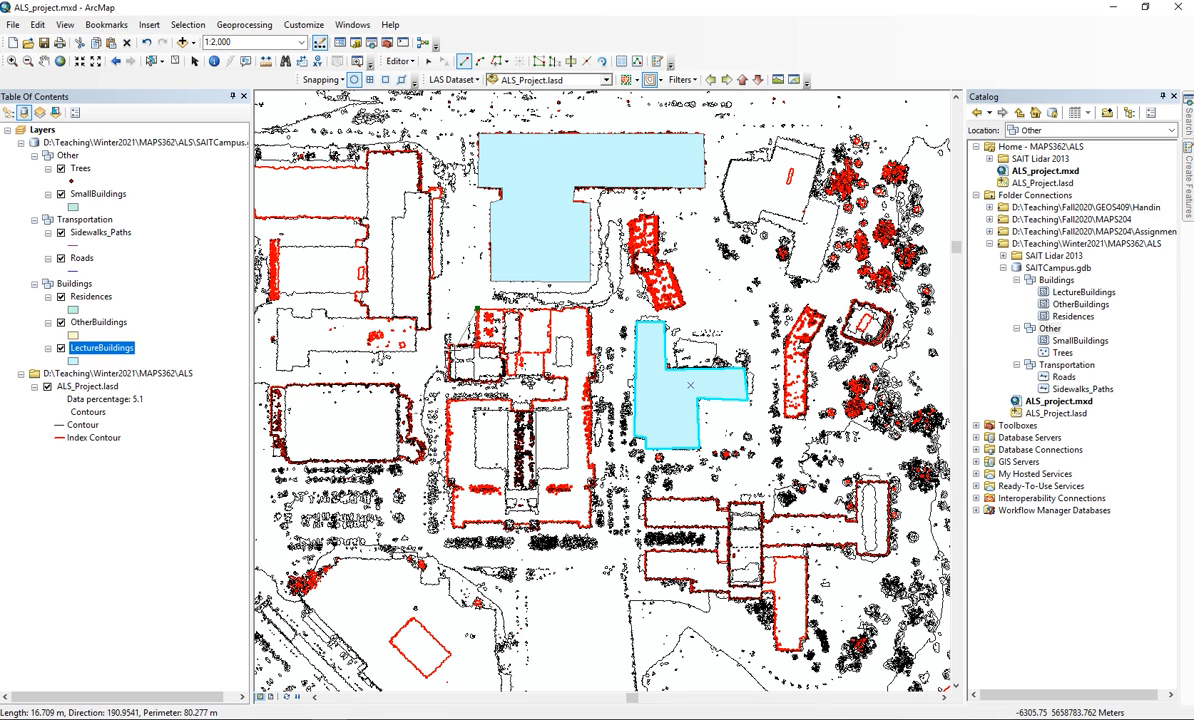
pyautogui.click(448, 346)
pyautogui.click(448, 381)
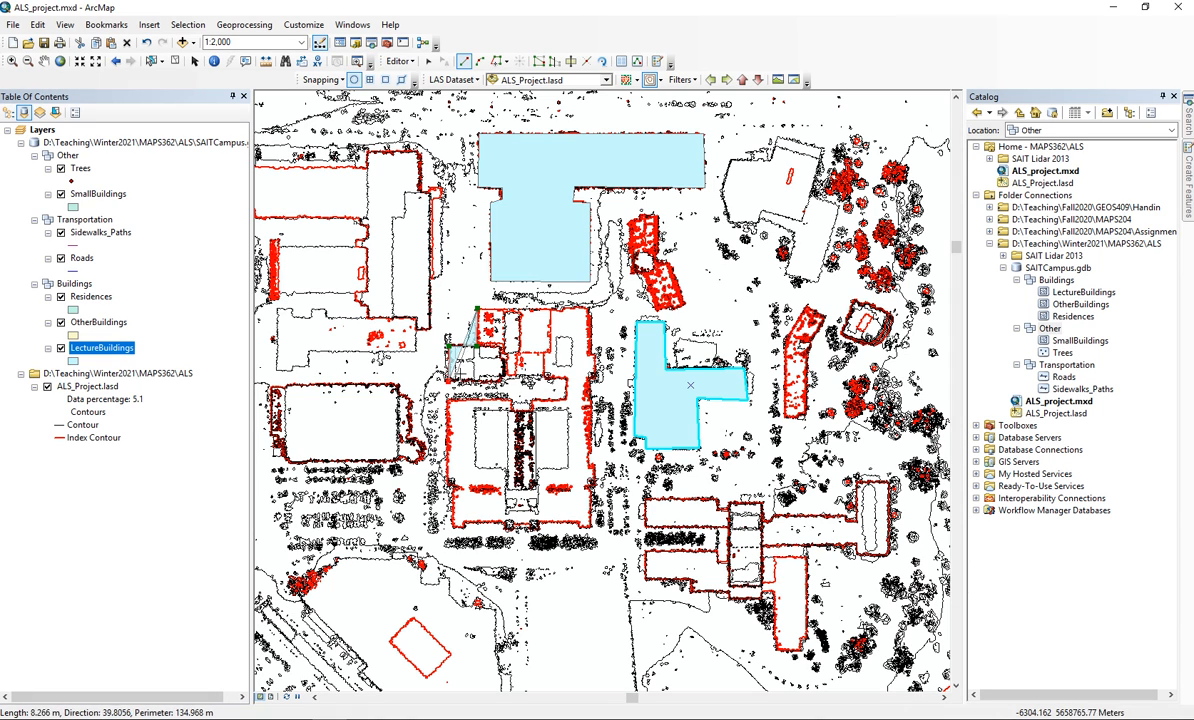
pyautogui.click(504, 380)
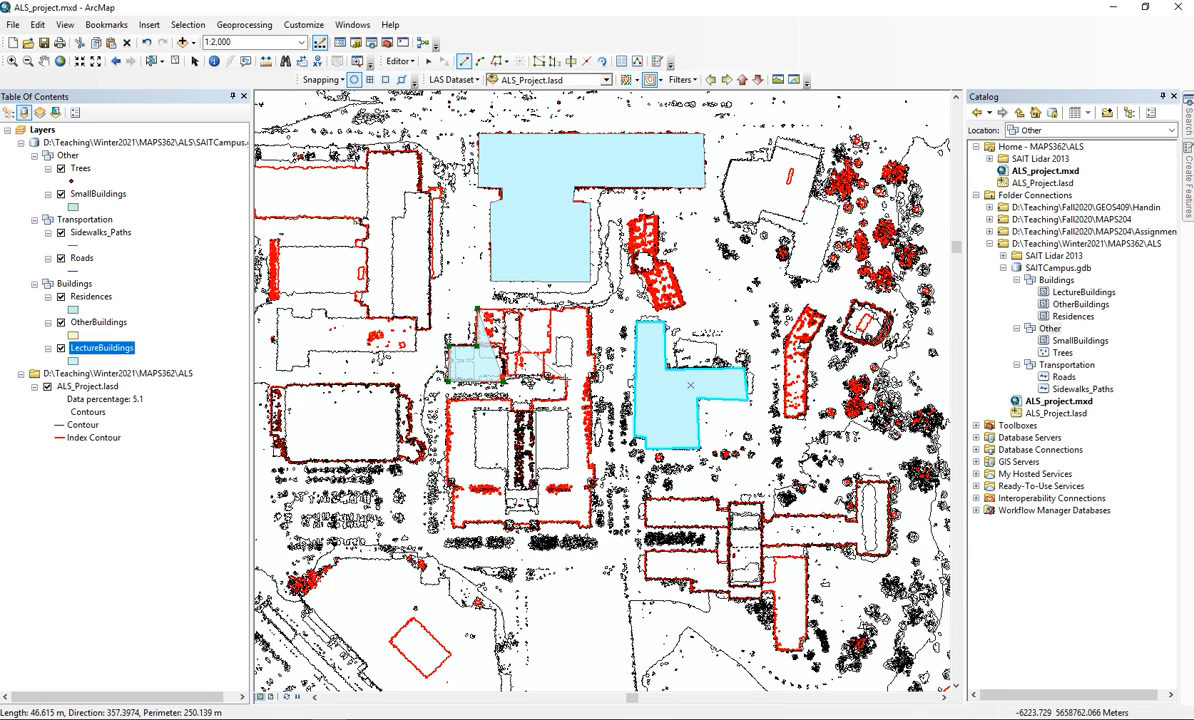
pyautogui.click(563, 379)
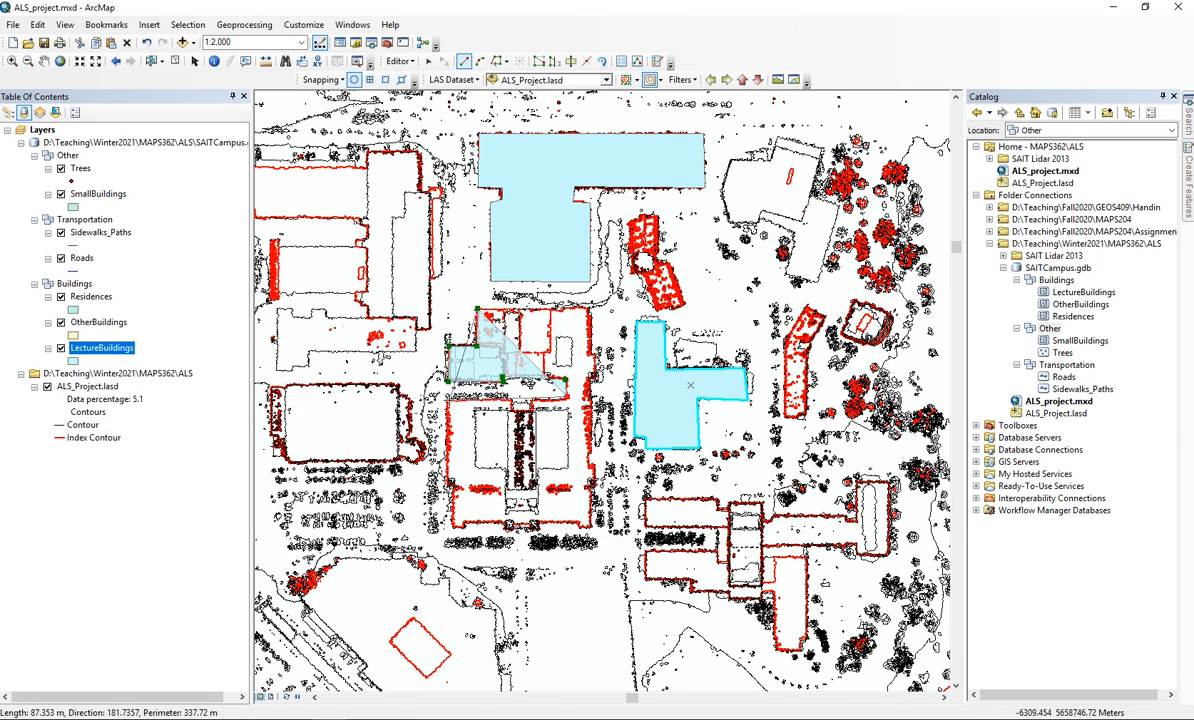
pyautogui.click(460, 384)
pyautogui.click(447, 485)
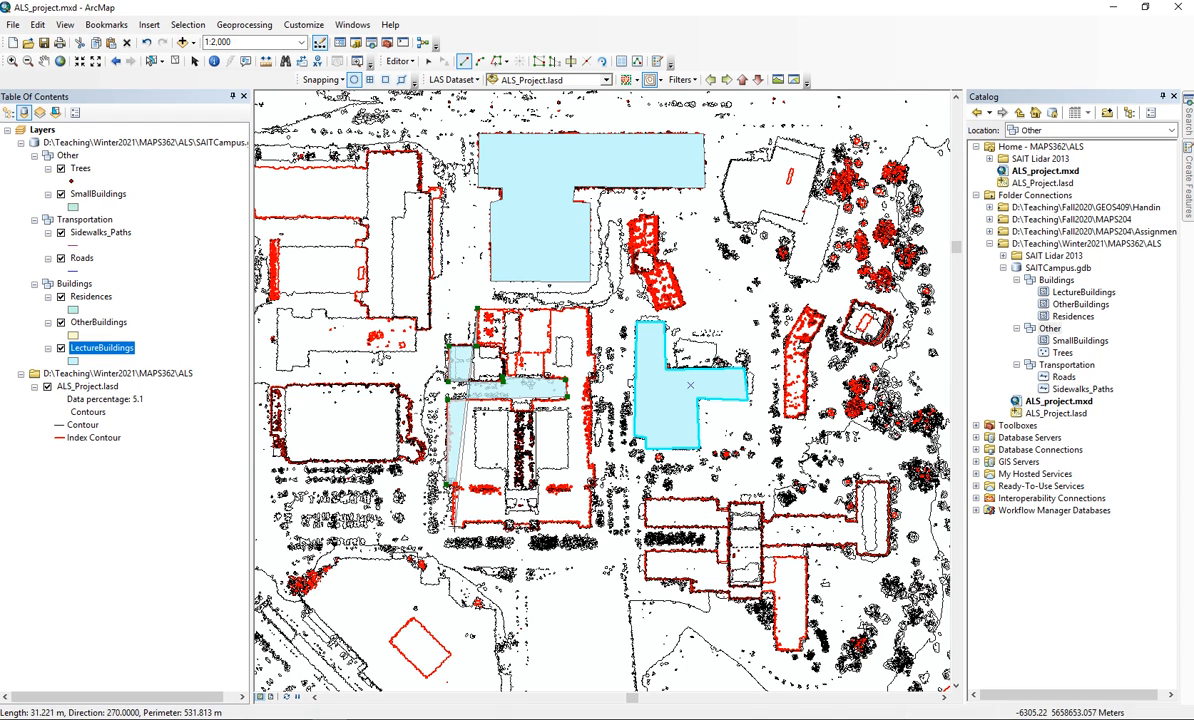
pyautogui.click(455, 526)
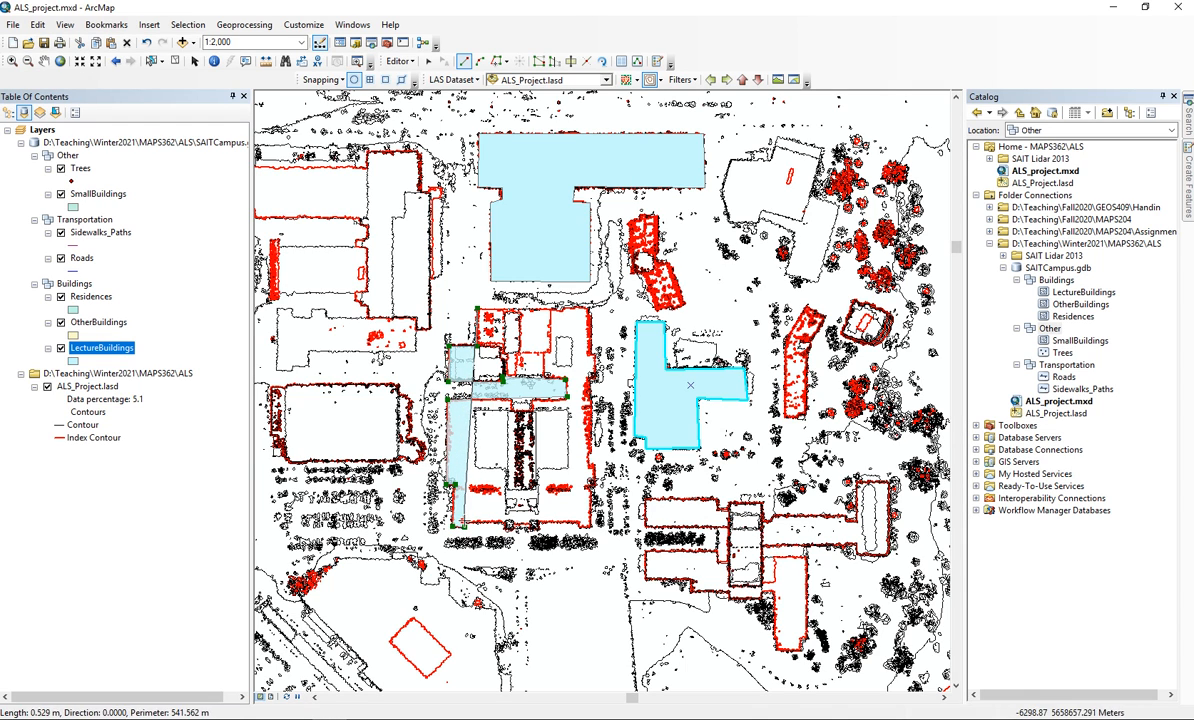
pyautogui.click(503, 521)
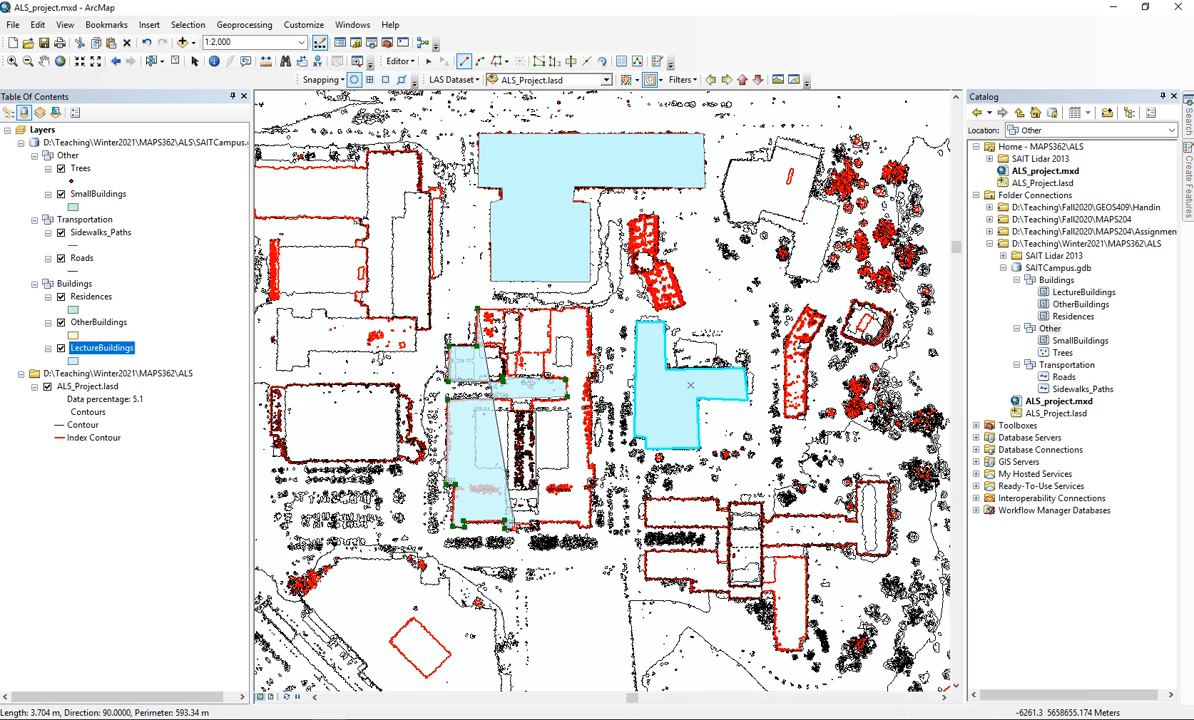
pyautogui.click(514, 523)
pyautogui.click(532, 522)
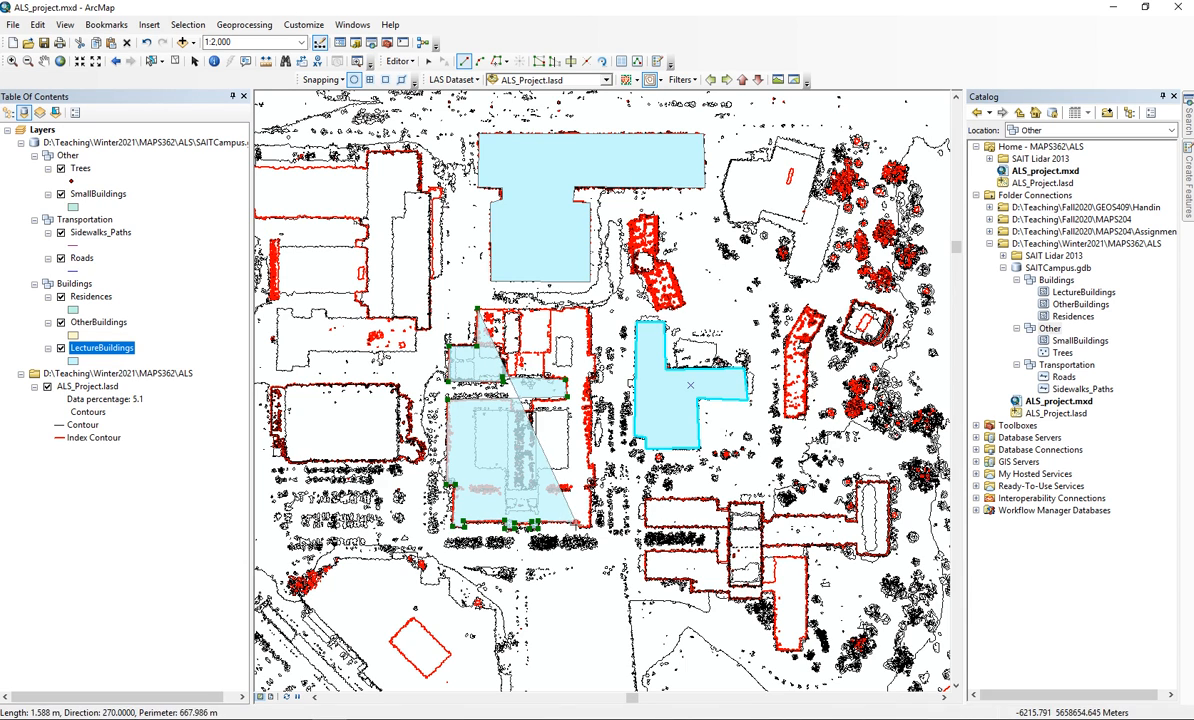
pyautogui.click(589, 523)
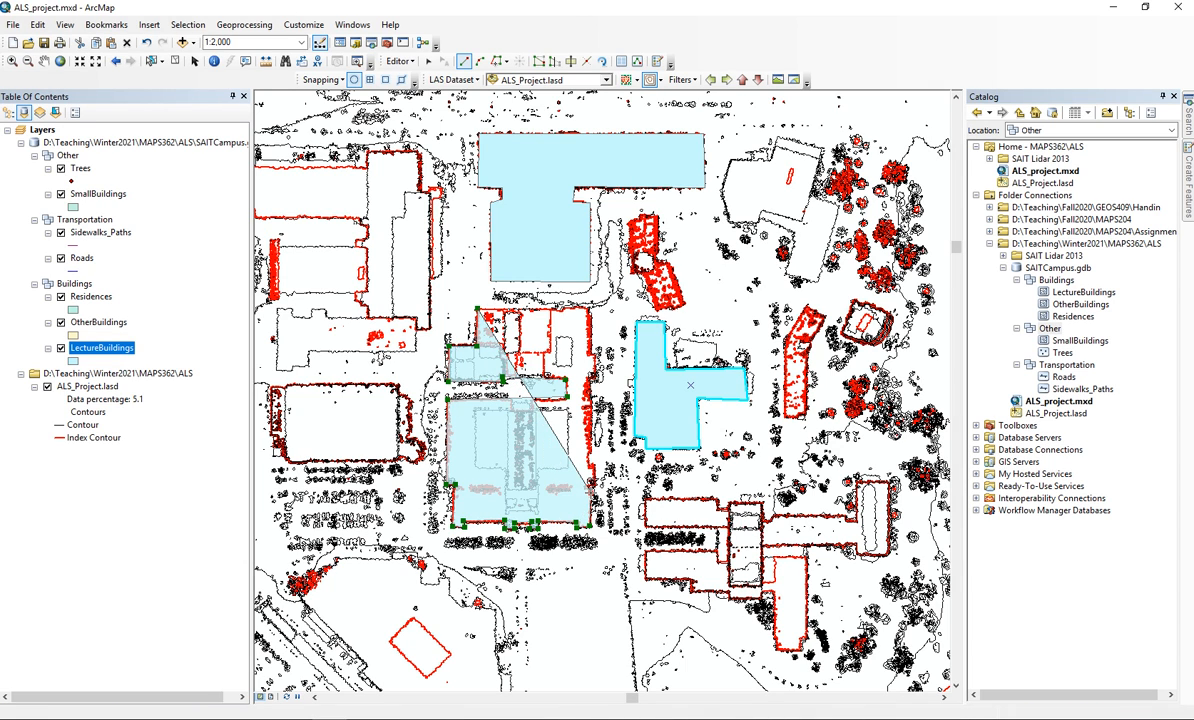
pyautogui.click(590, 486)
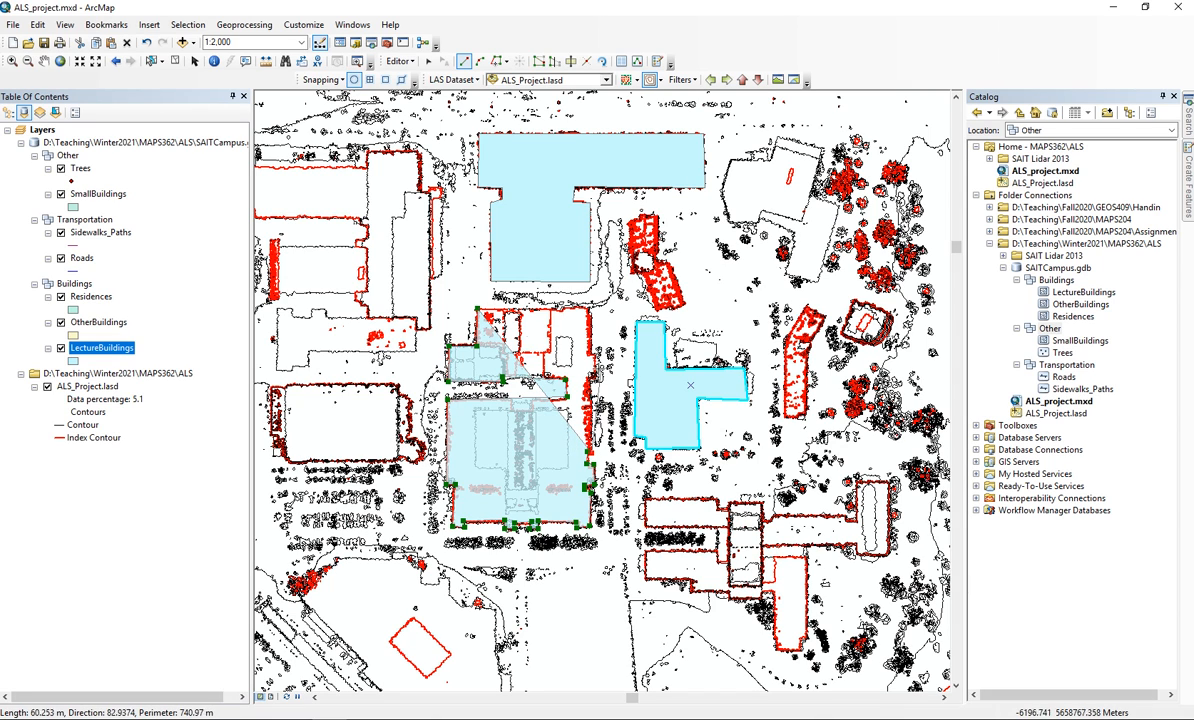
pyautogui.click(590, 381)
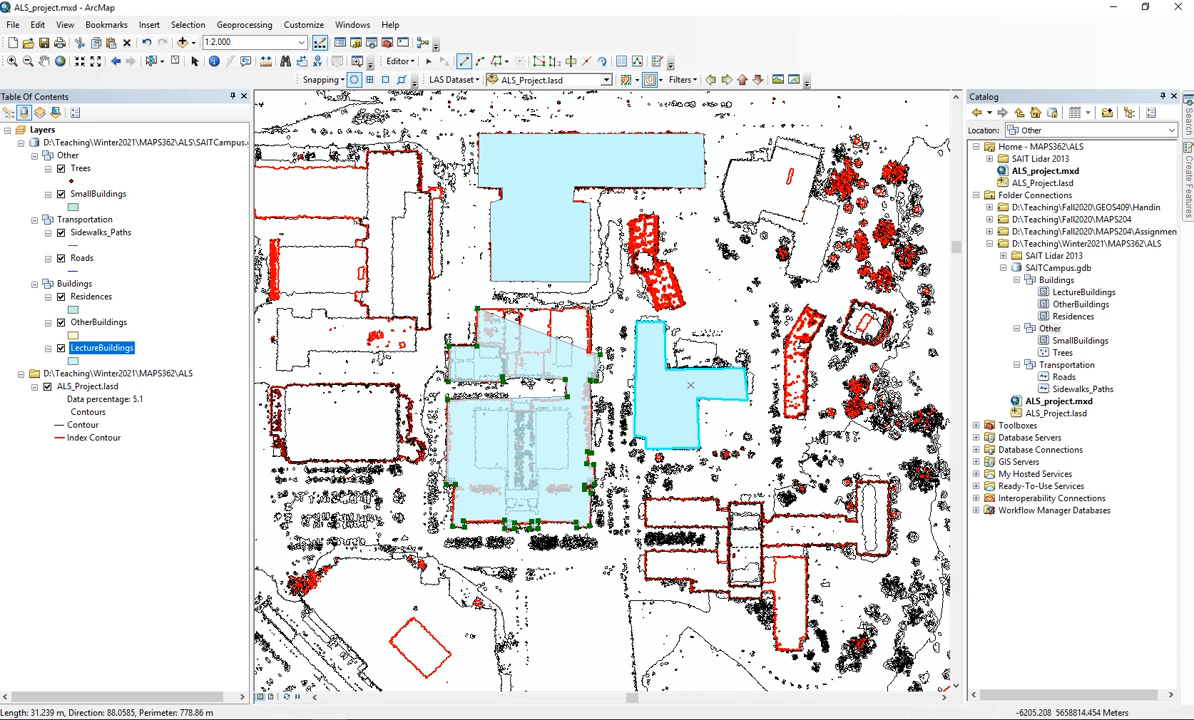
pyautogui.doubleClick(590, 308)
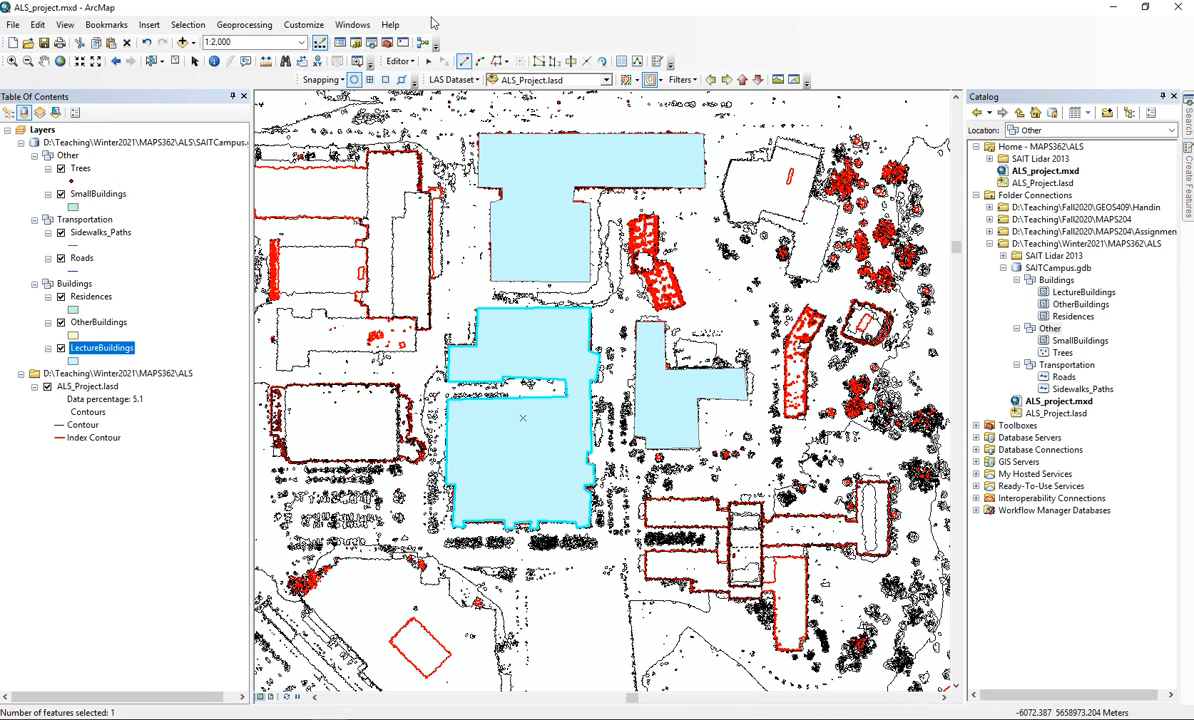
pyautogui.click(410, 62)
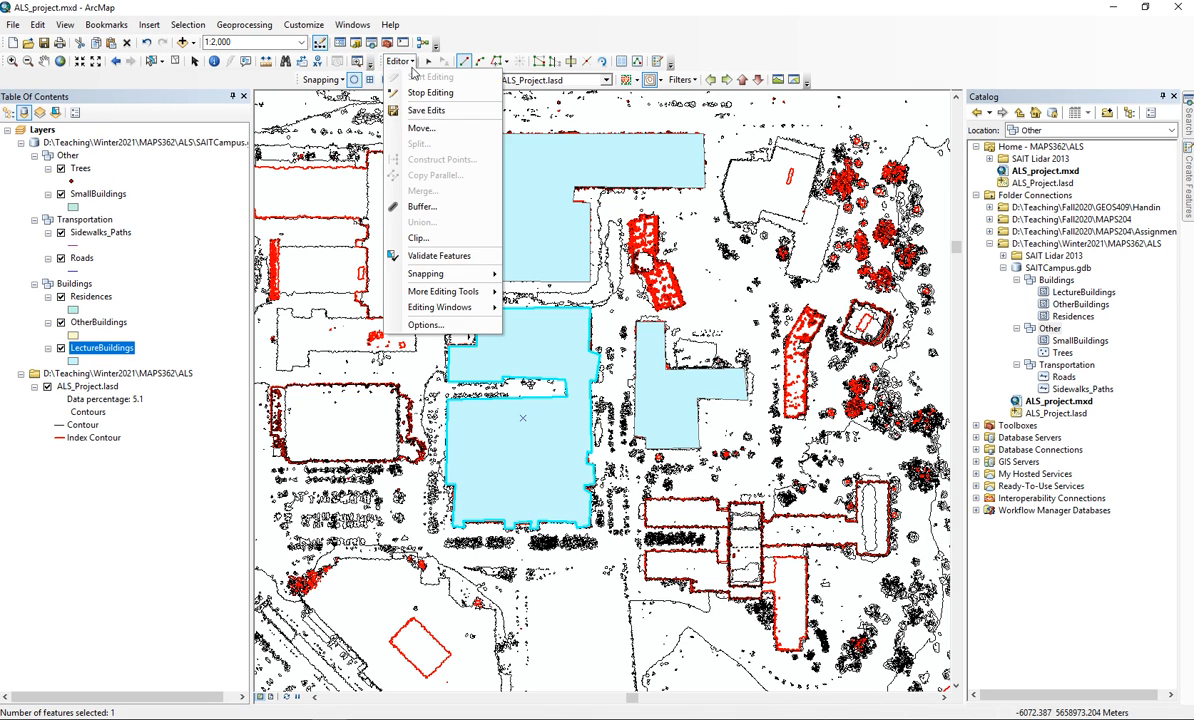
pyautogui.click(399, 105)
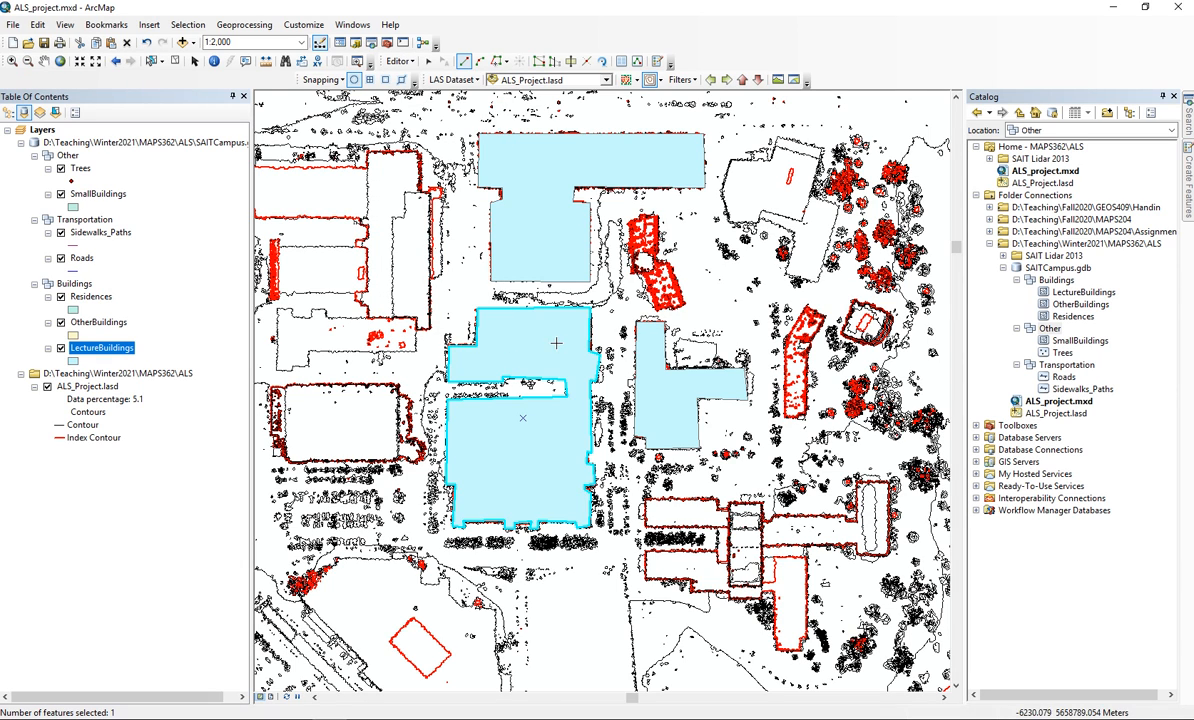
# Step: Open the LectureBuildings attribute table and enter the building's name in the Name field for the large central polygon
pyautogui.click(195, 62)
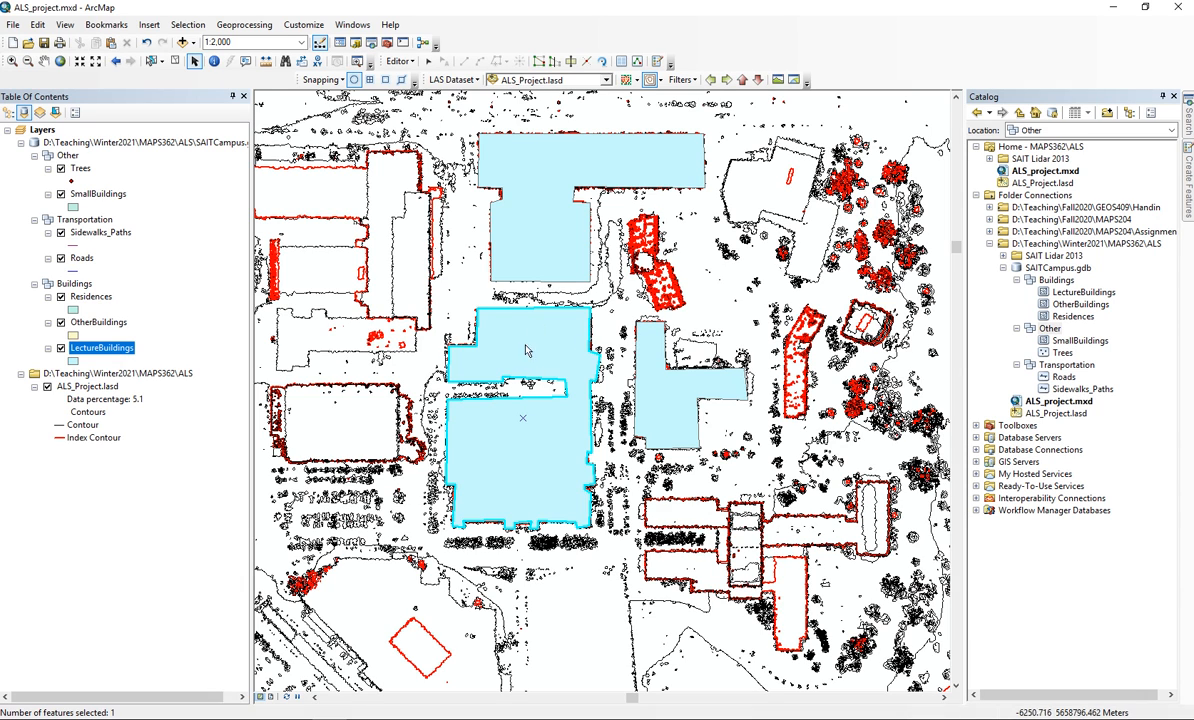
pyautogui.rightClick(103, 348)
pyautogui.click(154, 391)
pyautogui.moveTo(0, 320); pyautogui.dragTo(480, 122)
pyautogui.click(285, 183)
pyautogui.moveTo(326, 120); pyautogui.dragTo(382, 129)
pyautogui.click(340, 215)
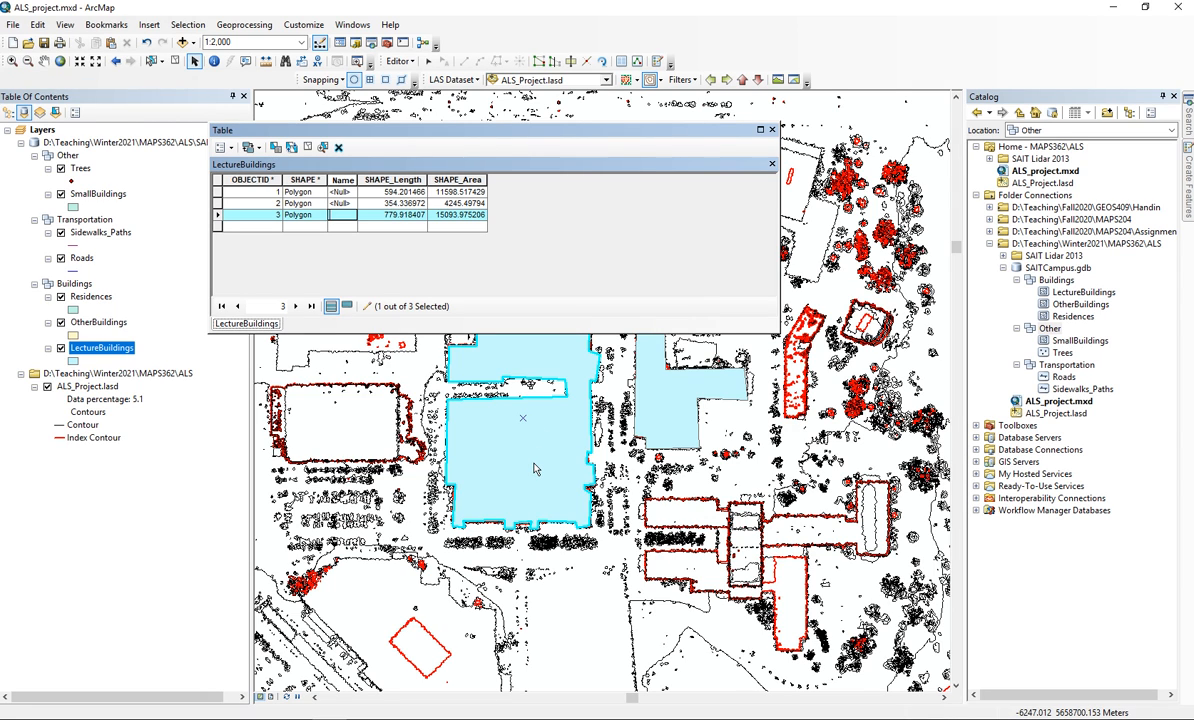
pyautogui.write('St')
# Step: Select the record of the polygon with the eastern wing and set its Name to John Ware
pyautogui.click(343, 203)
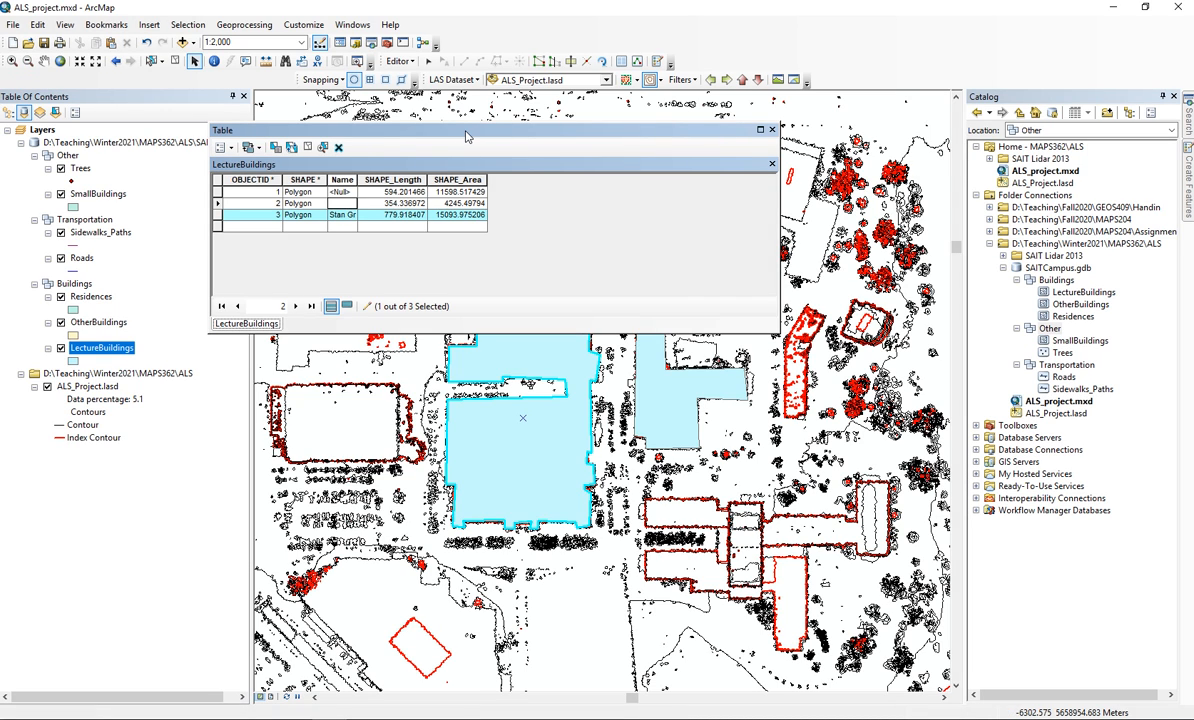
pyautogui.click(218, 204)
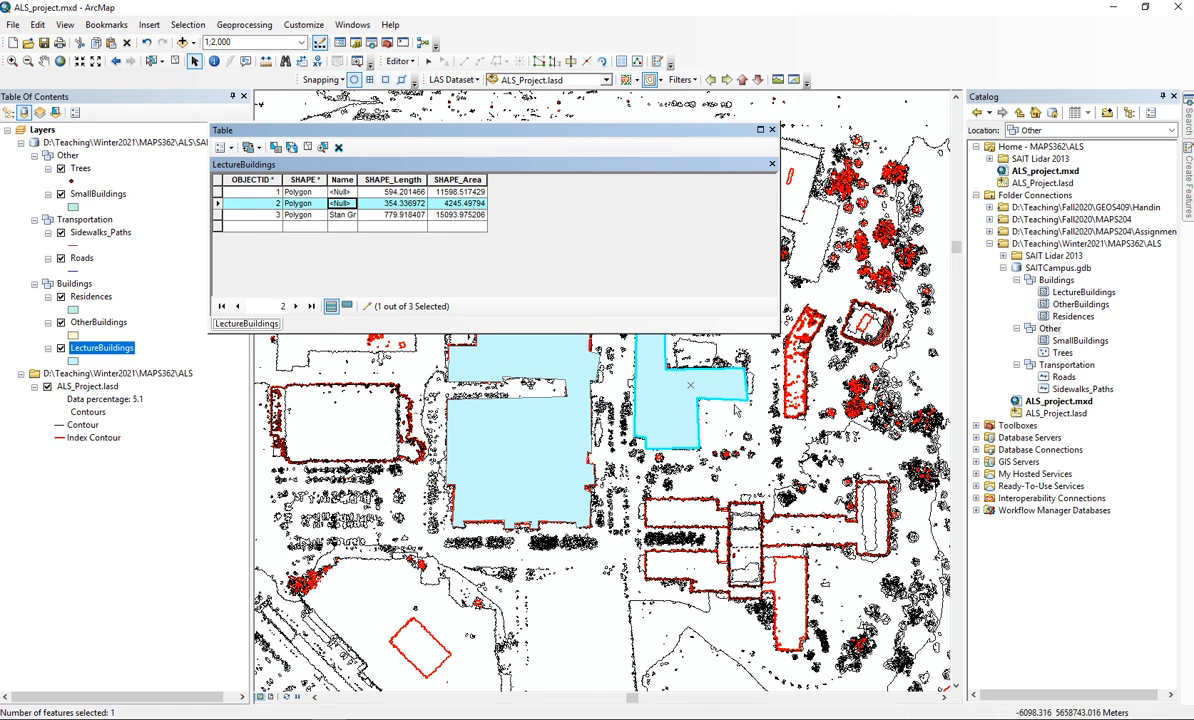
pyautogui.moveTo(610, 133); pyautogui.dragTo(375, 238)
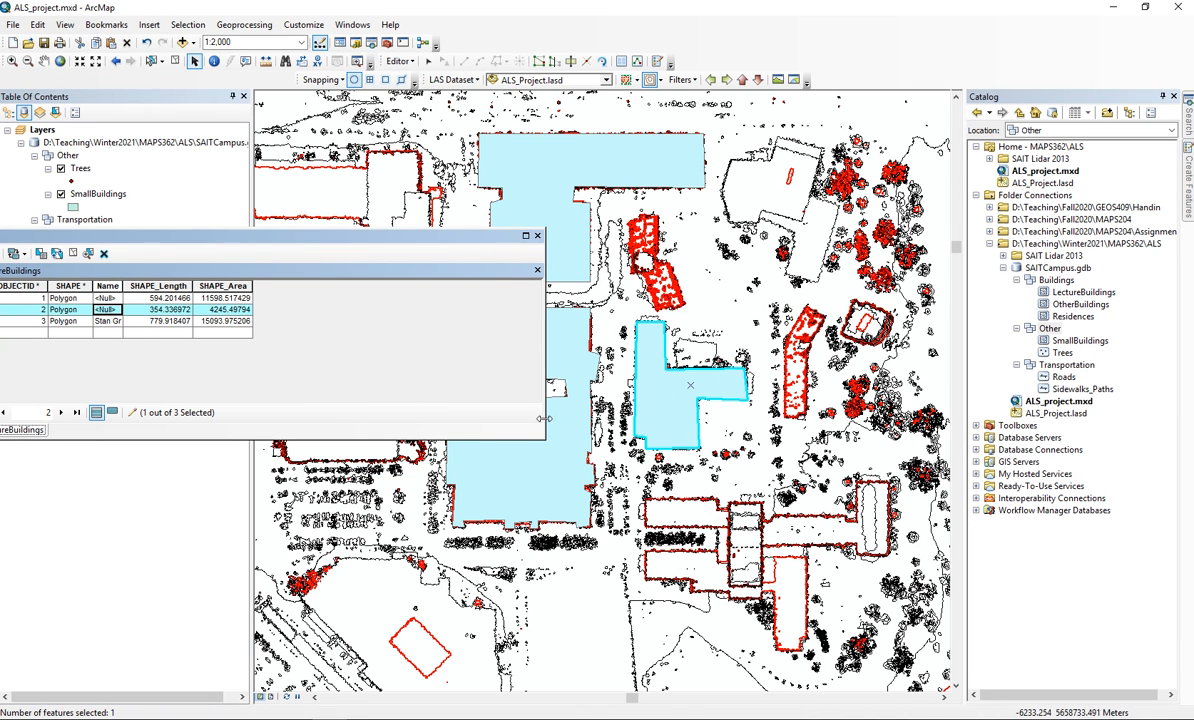
pyautogui.moveTo(262, 236); pyautogui.dragTo(437, 191)
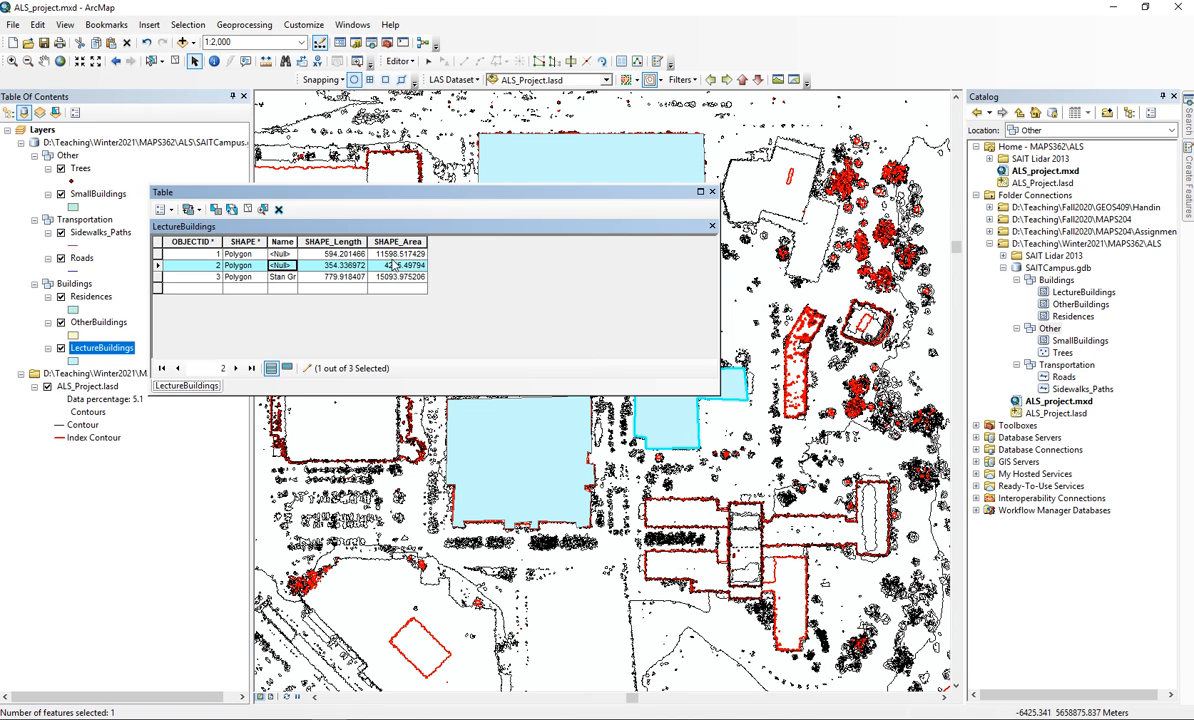
pyautogui.click(285, 266)
pyautogui.write('Joh')
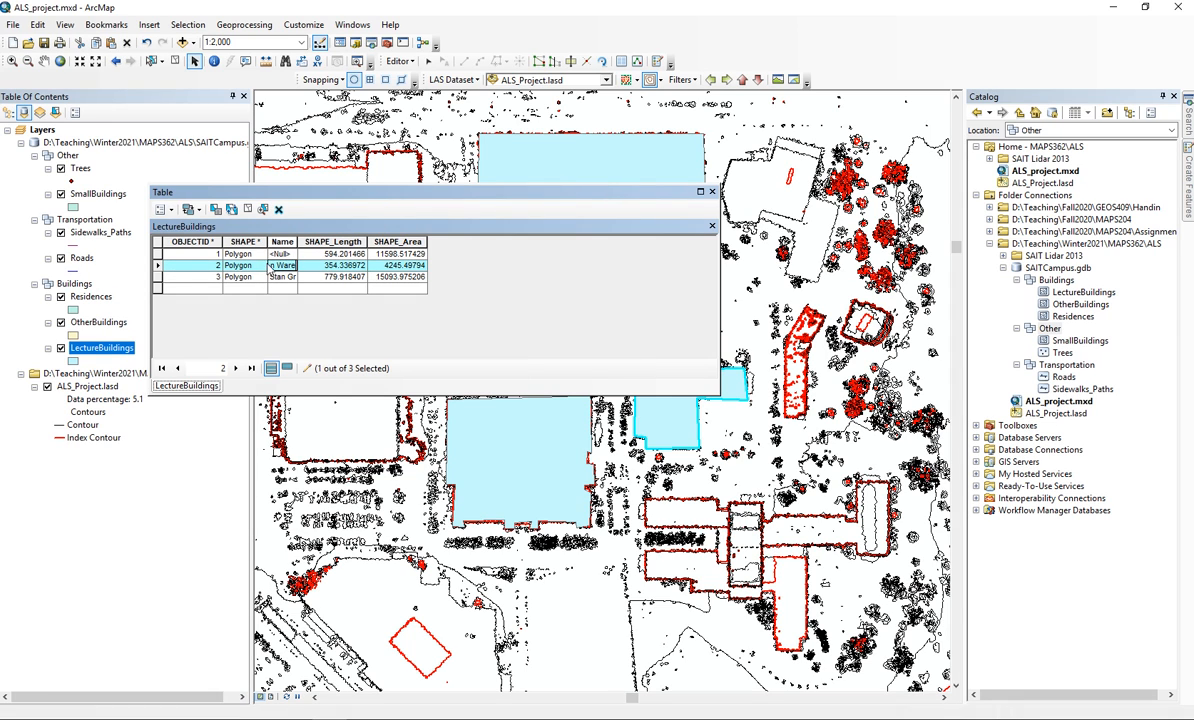
# Step: Set the northern building's Name to Aldred Center, close the attribute table and save the edits
pyautogui.click(159, 254)
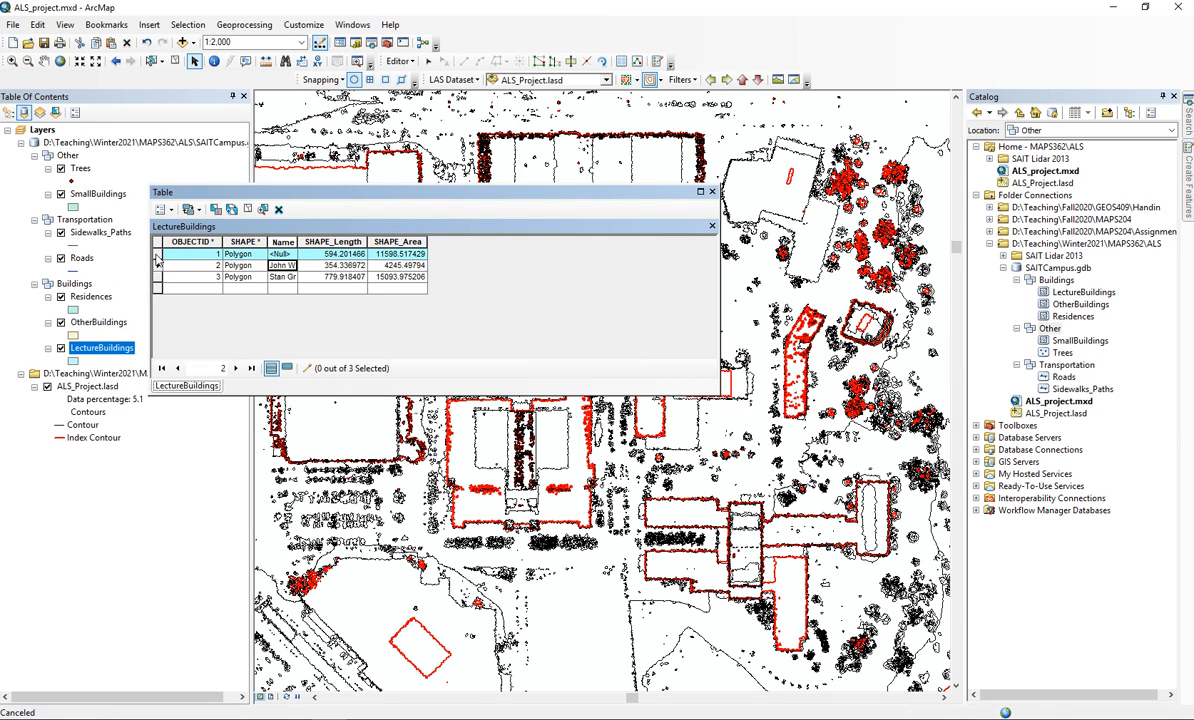
pyautogui.click(284, 255)
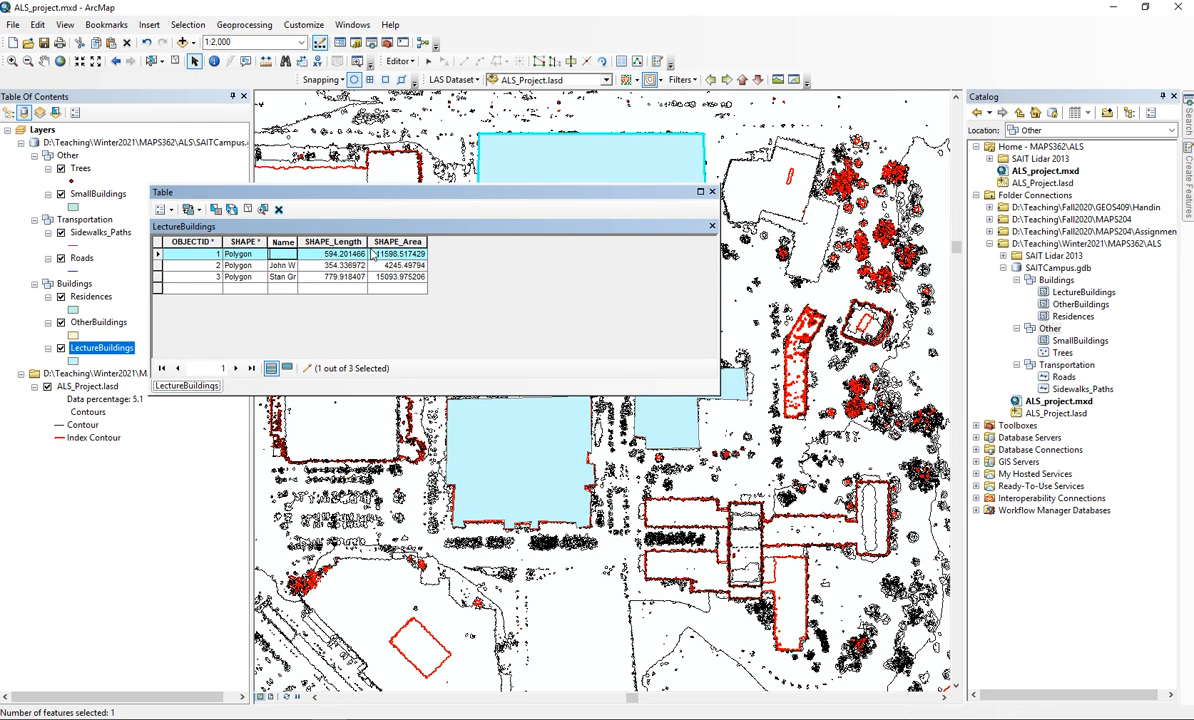
pyautogui.write('A')
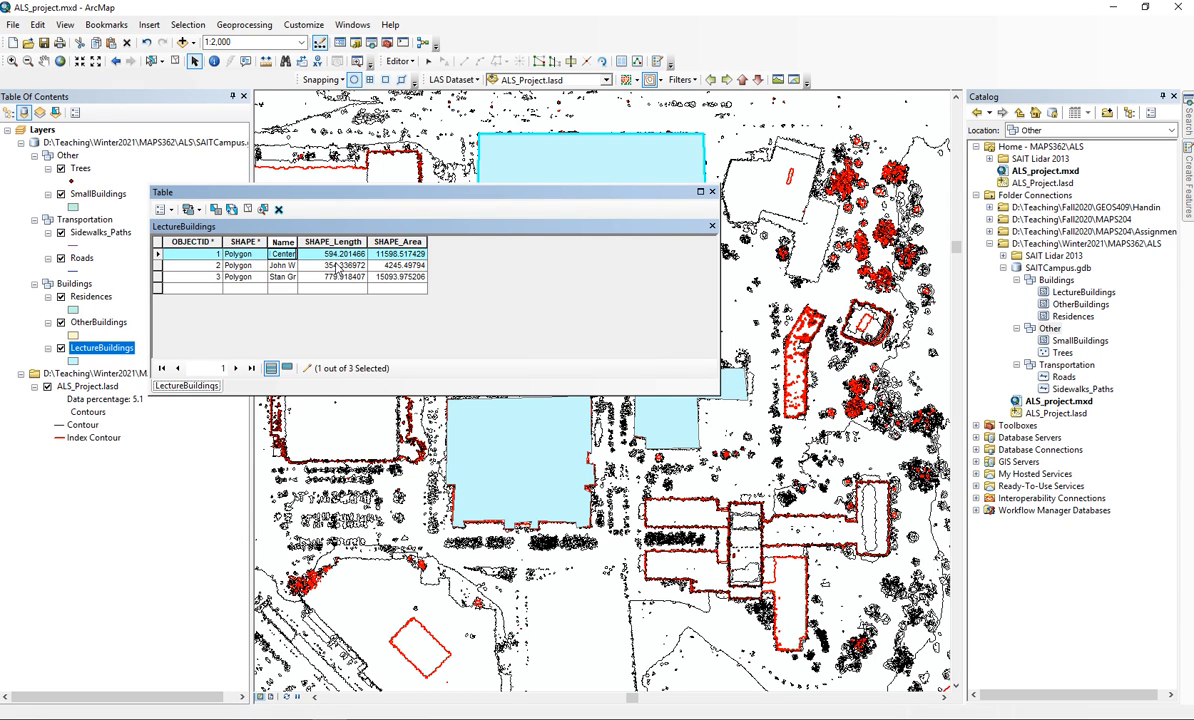
pyautogui.click(279, 289)
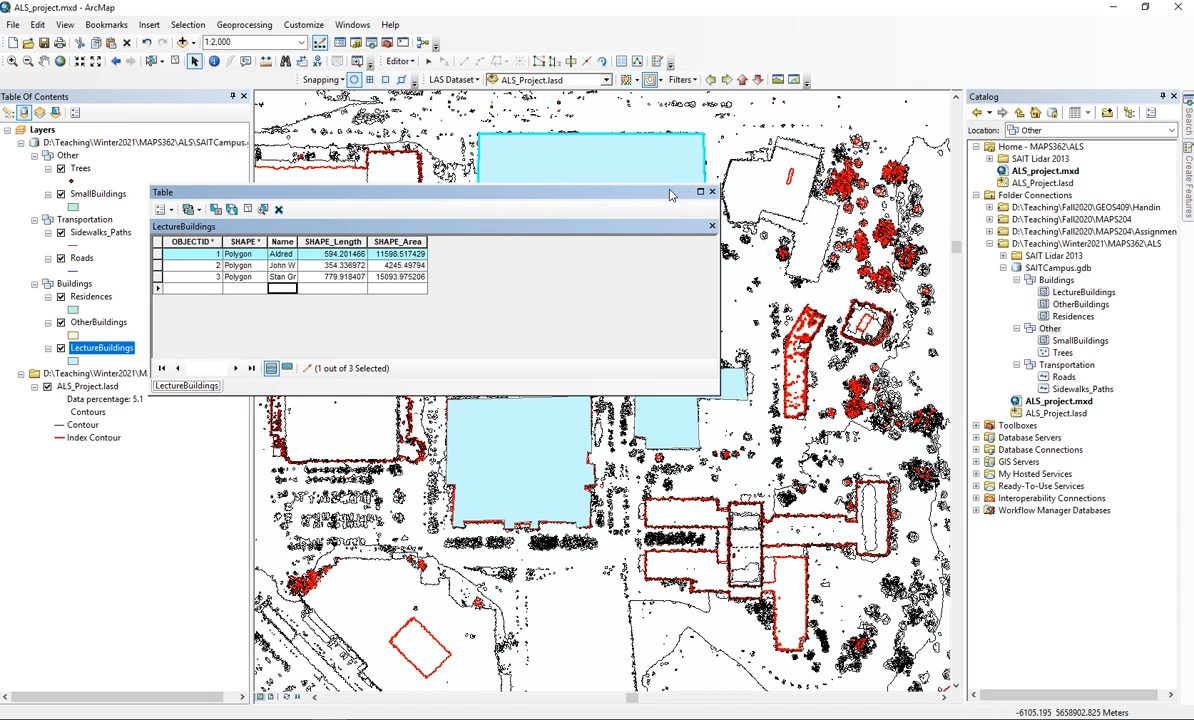
pyautogui.click(711, 192)
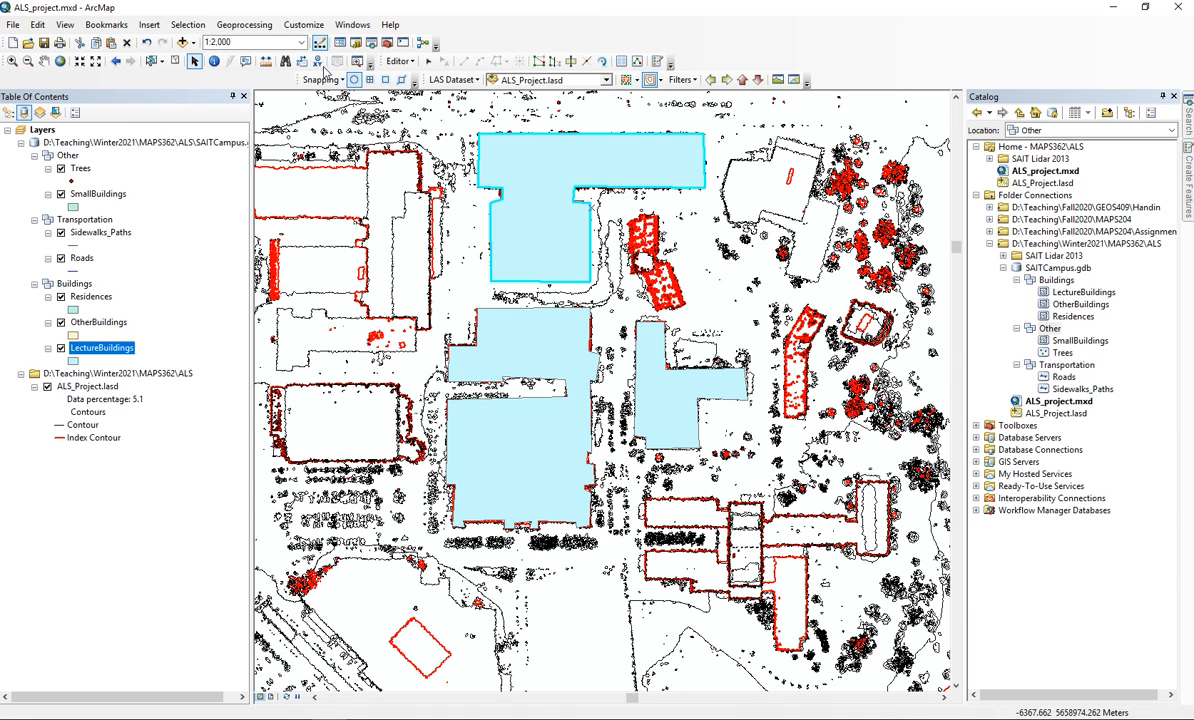
pyautogui.click(402, 61)
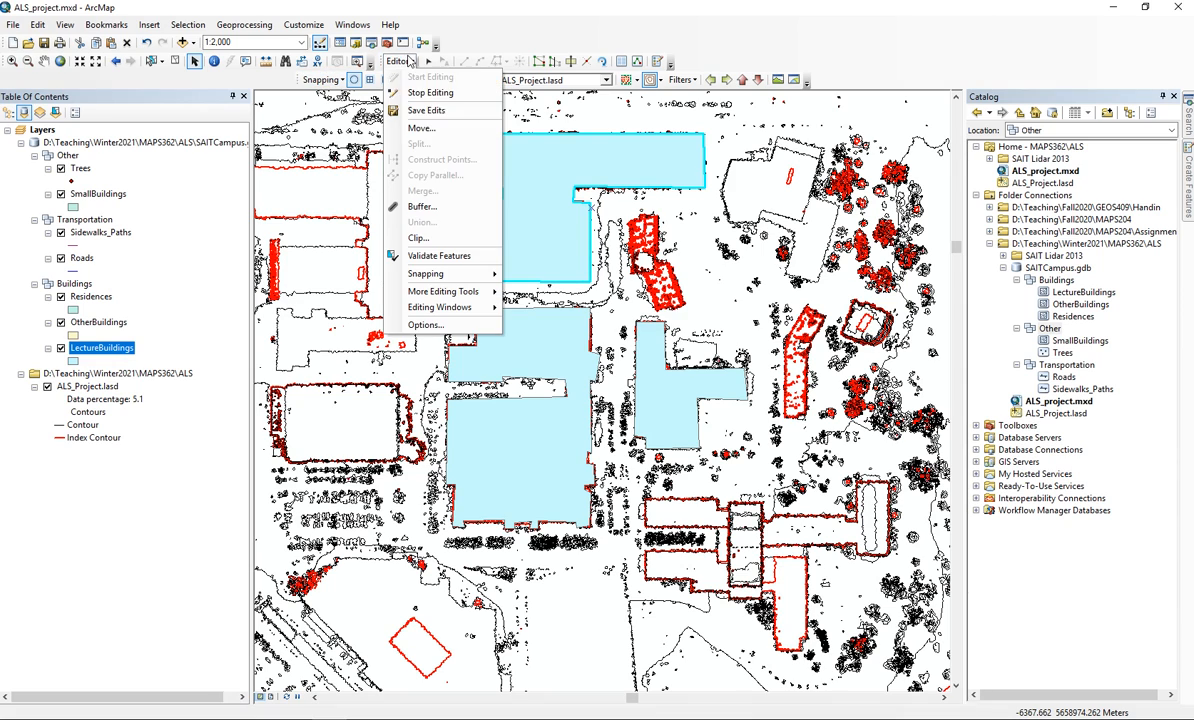
pyautogui.click(418, 112)
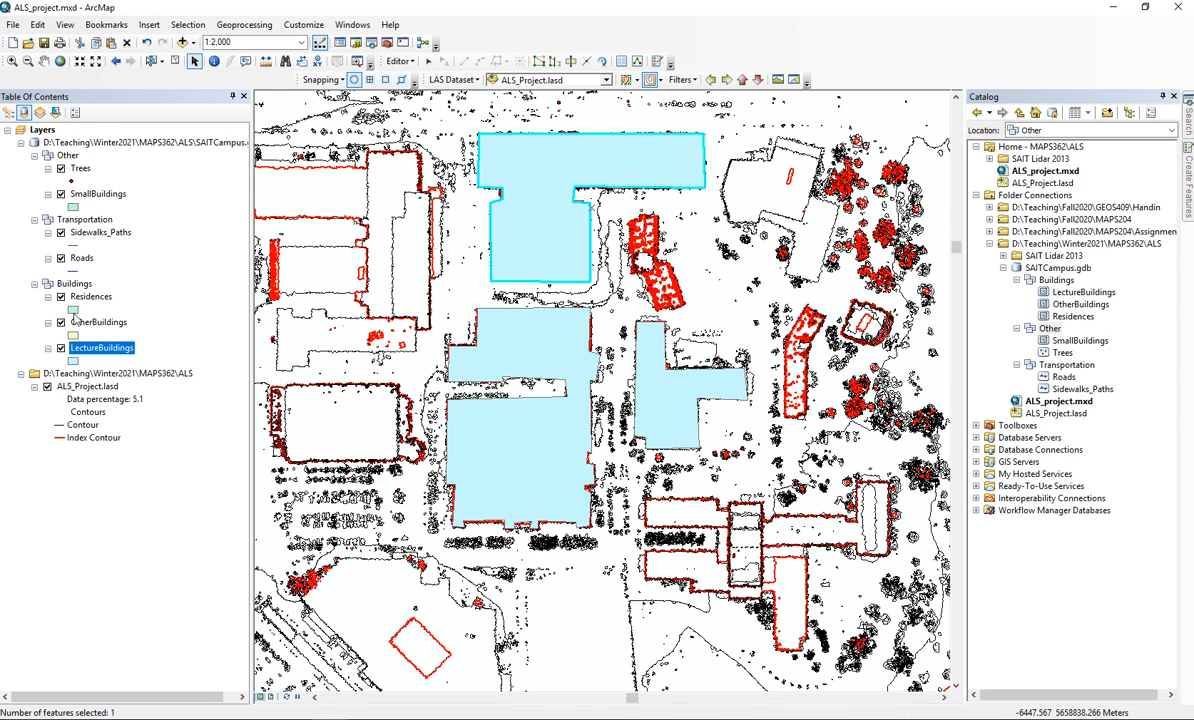
# Step: Activate the Roads template with the Line construction tool for creating road features
pyautogui.click(83, 260)
pyautogui.moveTo(1188, 222)
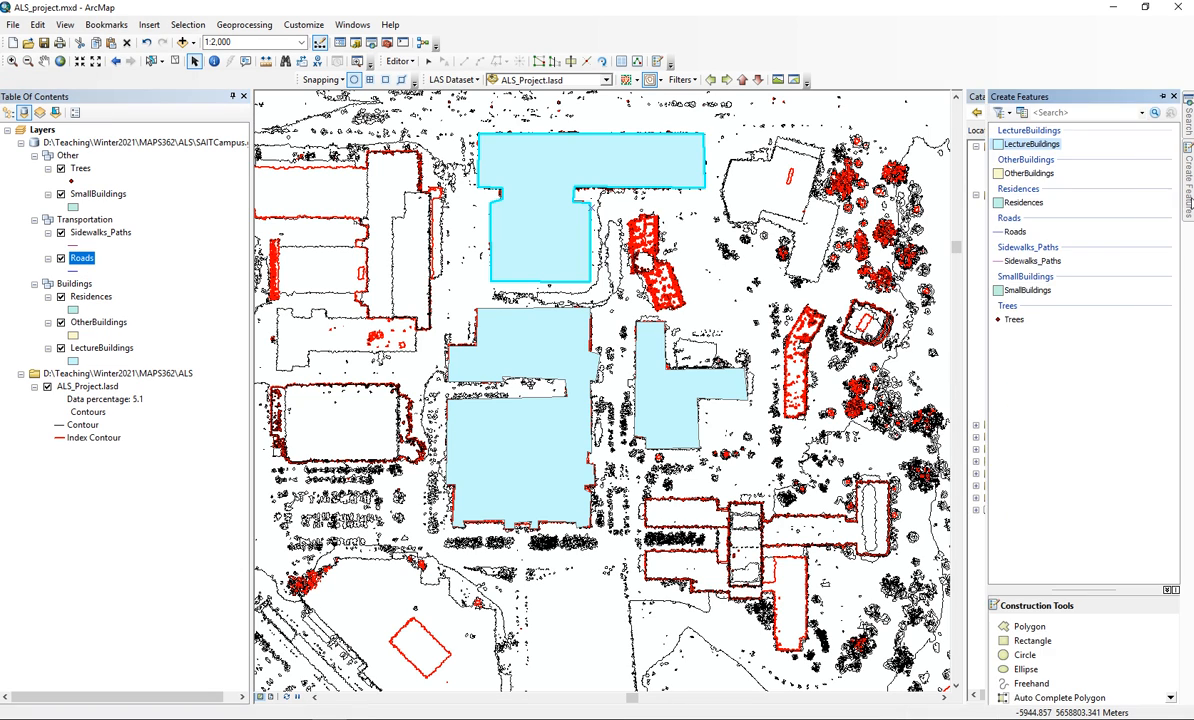
pyautogui.click(1015, 232)
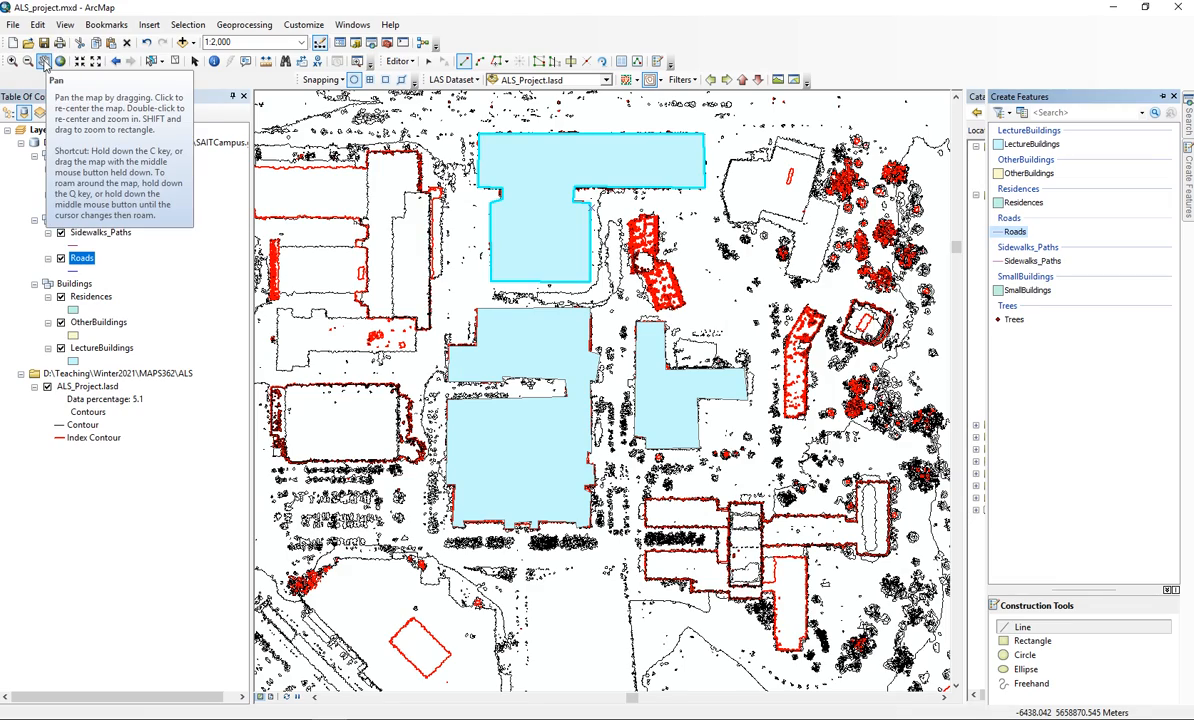
# Step: Display the ALS_Project.lasd surface by elevation over the main road and residential area north of the campus
pyautogui.click(44, 61)
pyautogui.moveTo(527, 238); pyautogui.dragTo(547, 463)
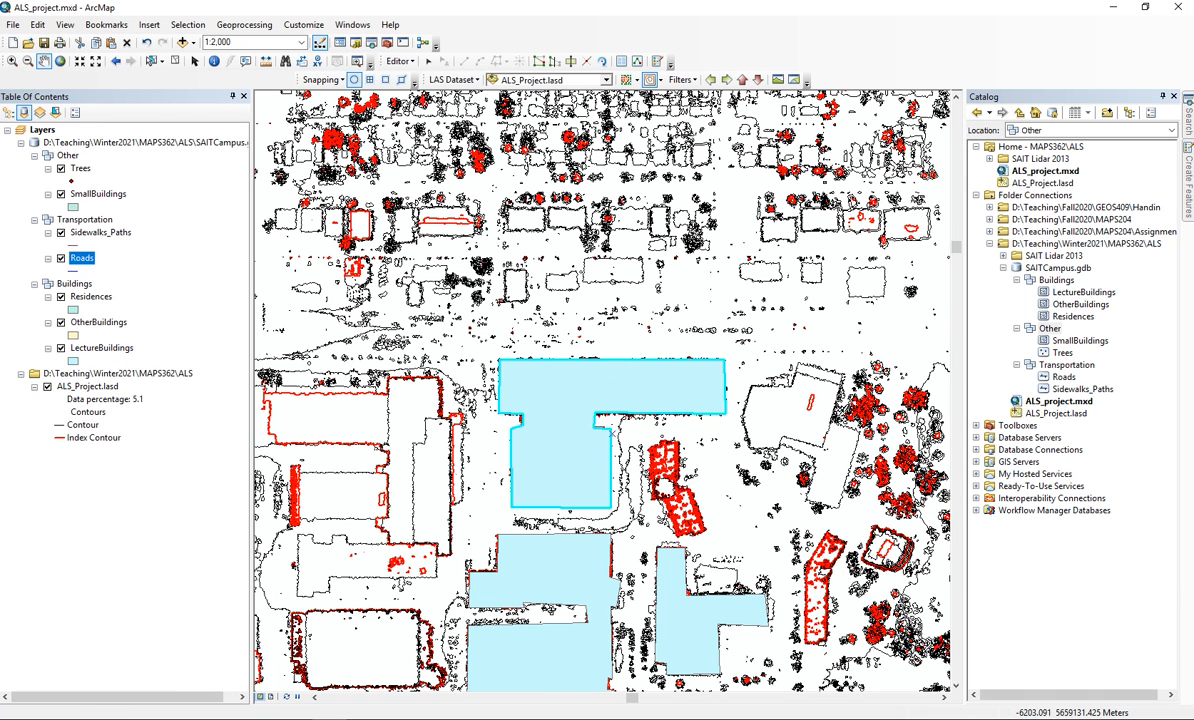
pyautogui.click(659, 80)
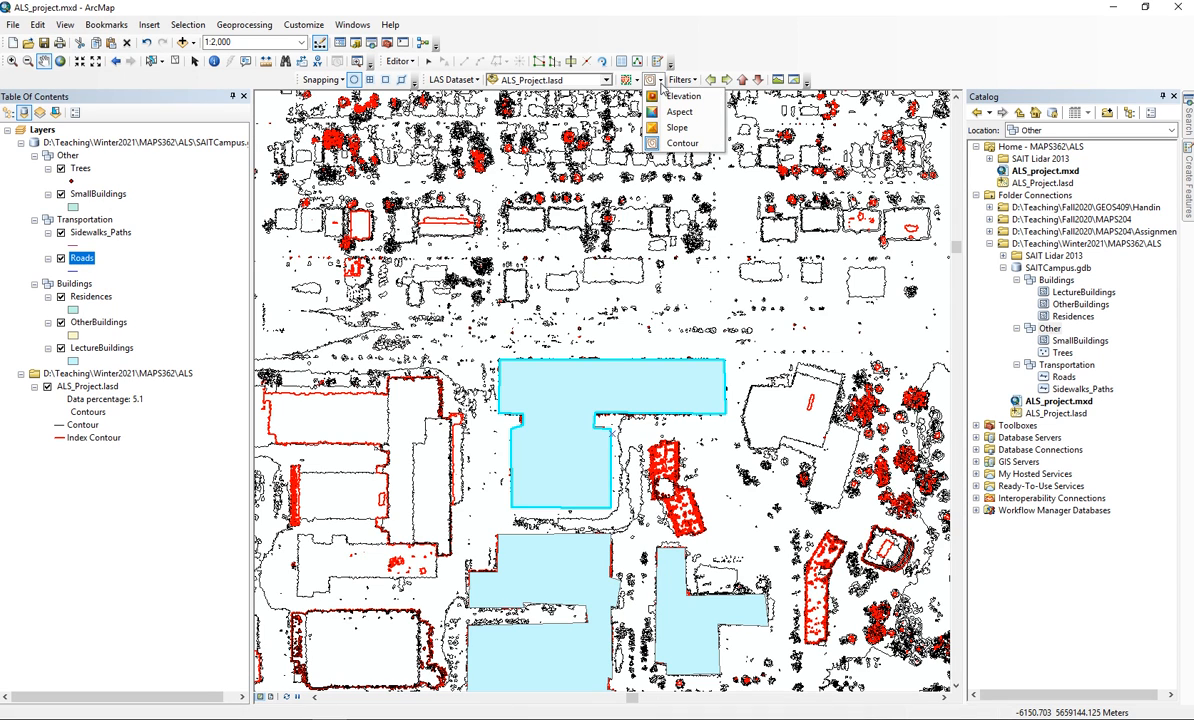
pyautogui.click(683, 96)
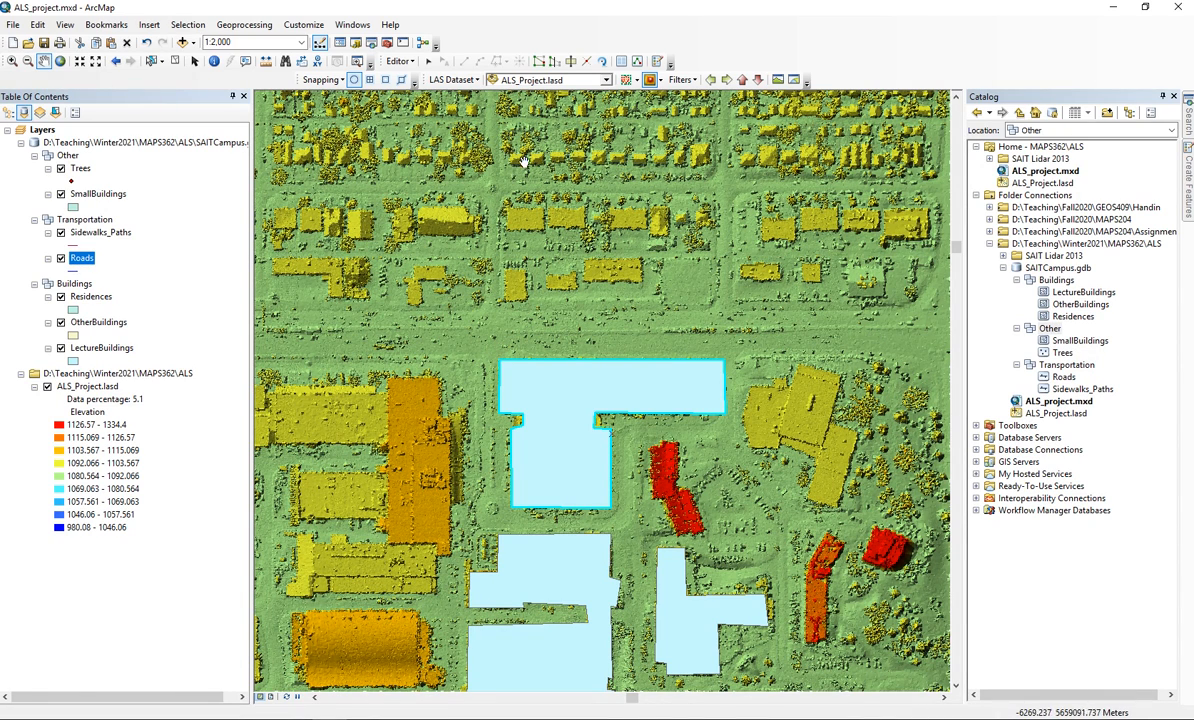
# Step: Switch the ALS_Project.lasd display from the elevation surface to points symbolized by return number
pyautogui.click(660, 81)
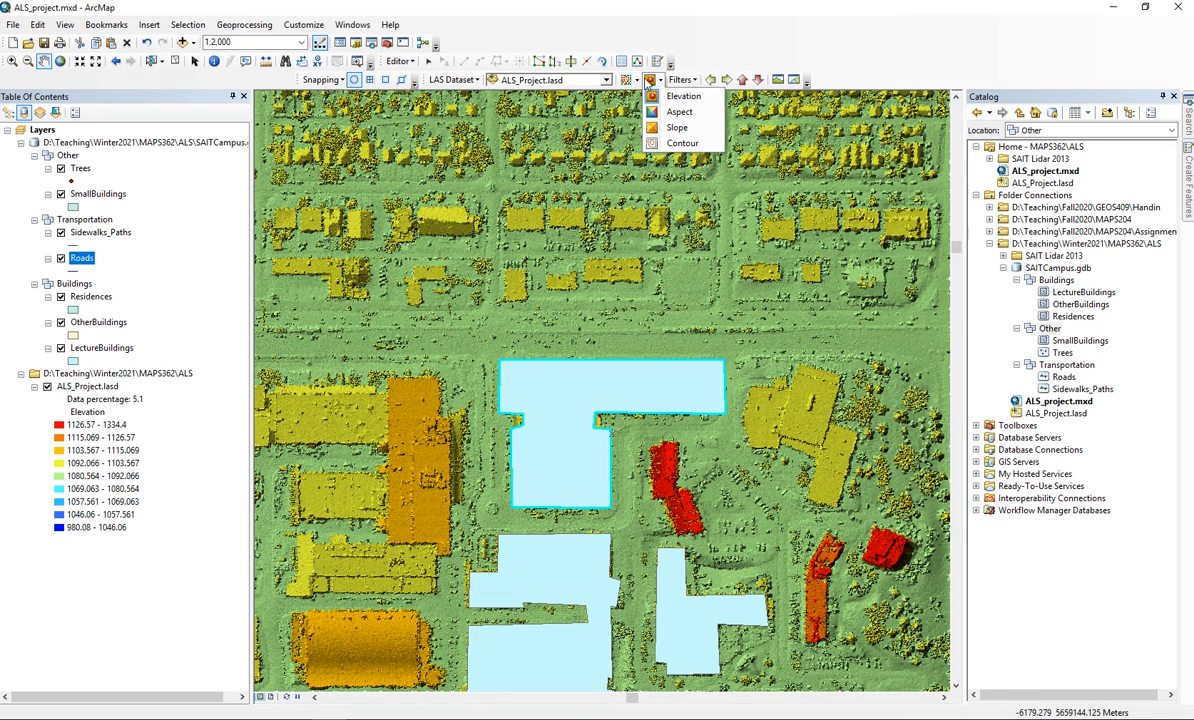
pyautogui.click(638, 80)
pyautogui.click(655, 127)
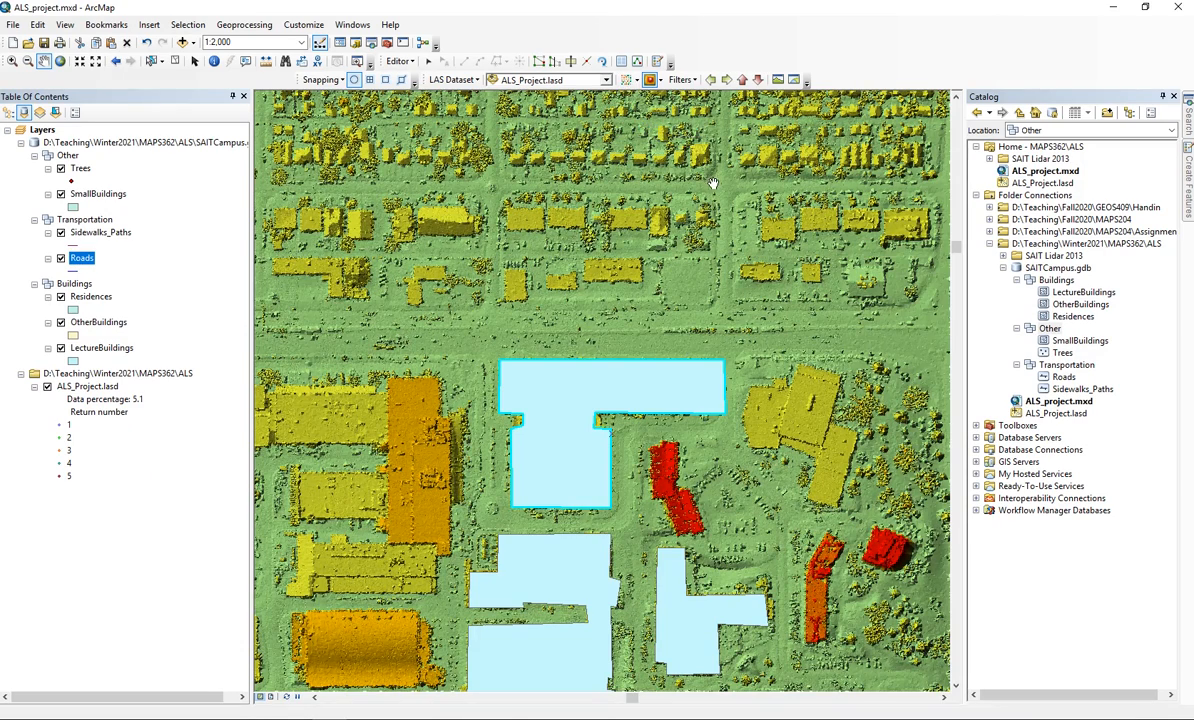
# Step: Symbolize the ALS_Project.lasd points by class, then by elevation
pyautogui.click(637, 81)
pyautogui.click(650, 111)
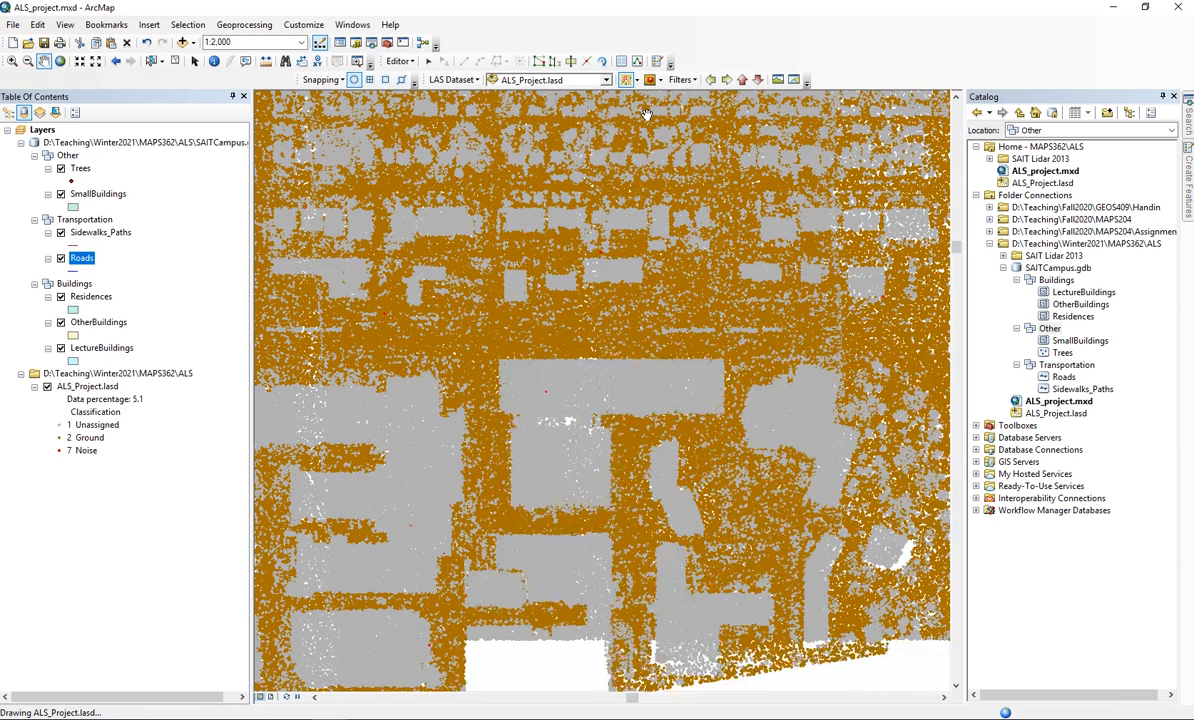
pyautogui.click(637, 81)
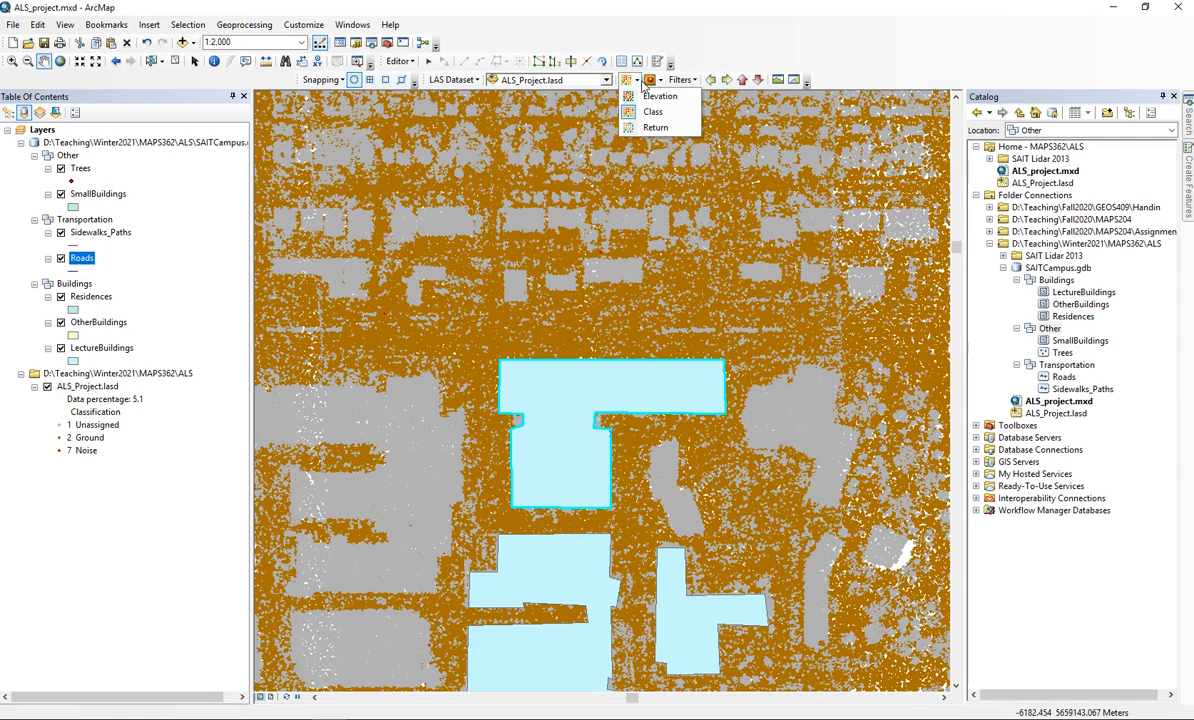
pyautogui.click(652, 94)
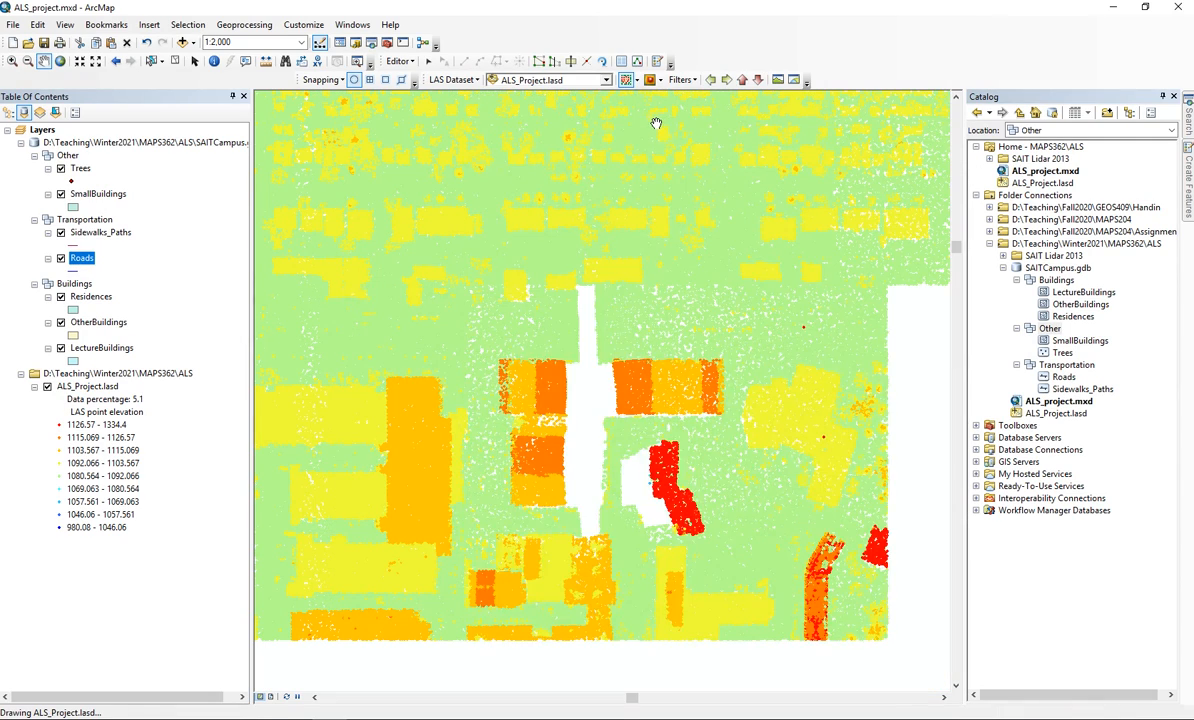
# Step: Display ALS_Project.lasd as a surface symbolized by elevation
pyautogui.click(660, 80)
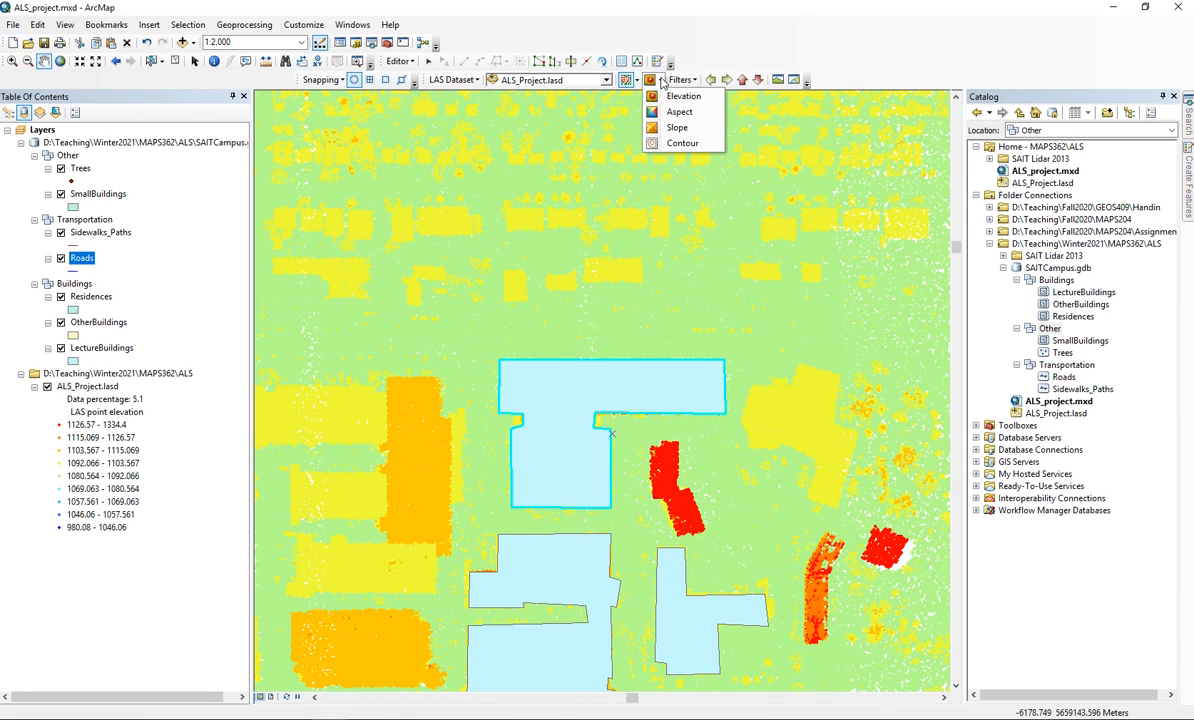
pyautogui.click(668, 96)
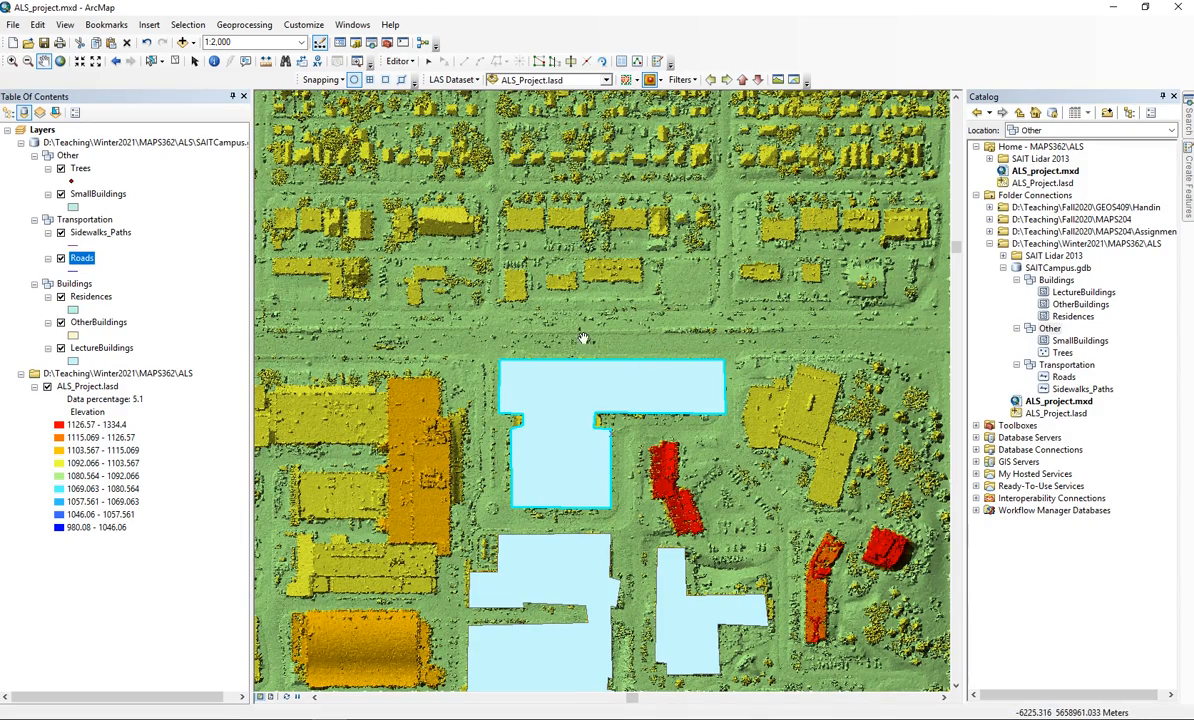
# Step: Digitize a Roads line about 705 m long along the main east–west road north of the campus, ending at the western interchange
pyautogui.scroll(-2, 738, 286)
pyautogui.scroll(2, 738, 286)
pyautogui.scroll(1, 738, 286)
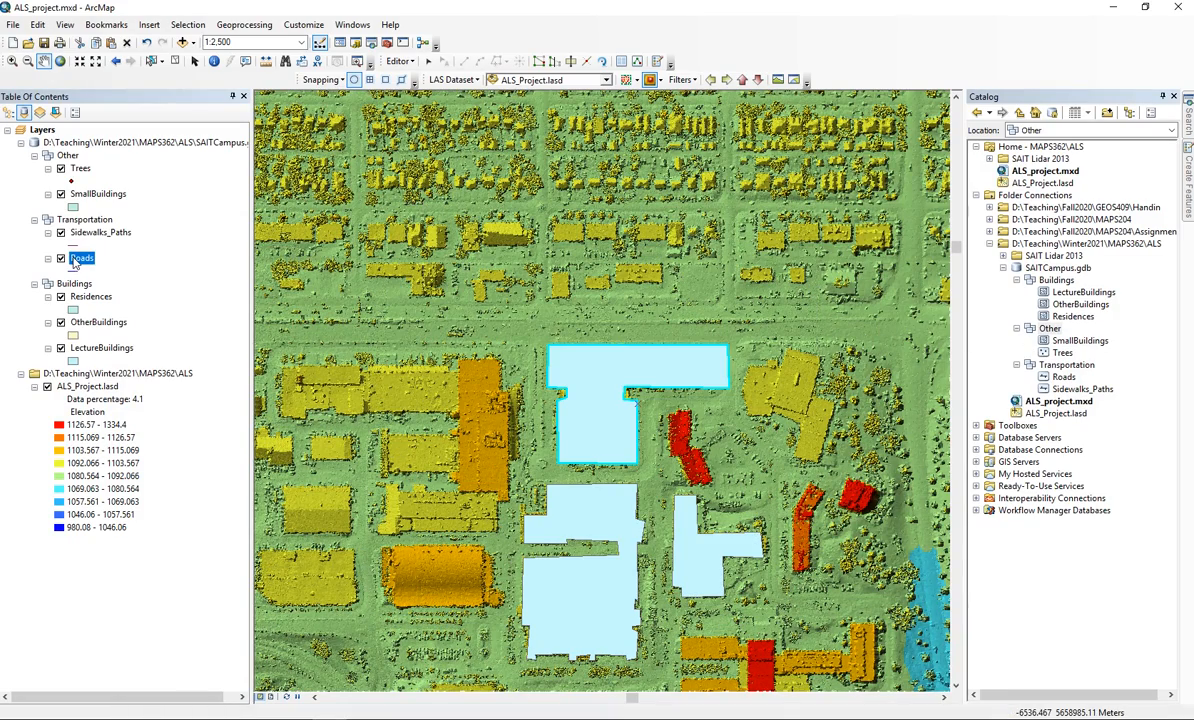
pyautogui.moveTo(1188, 178)
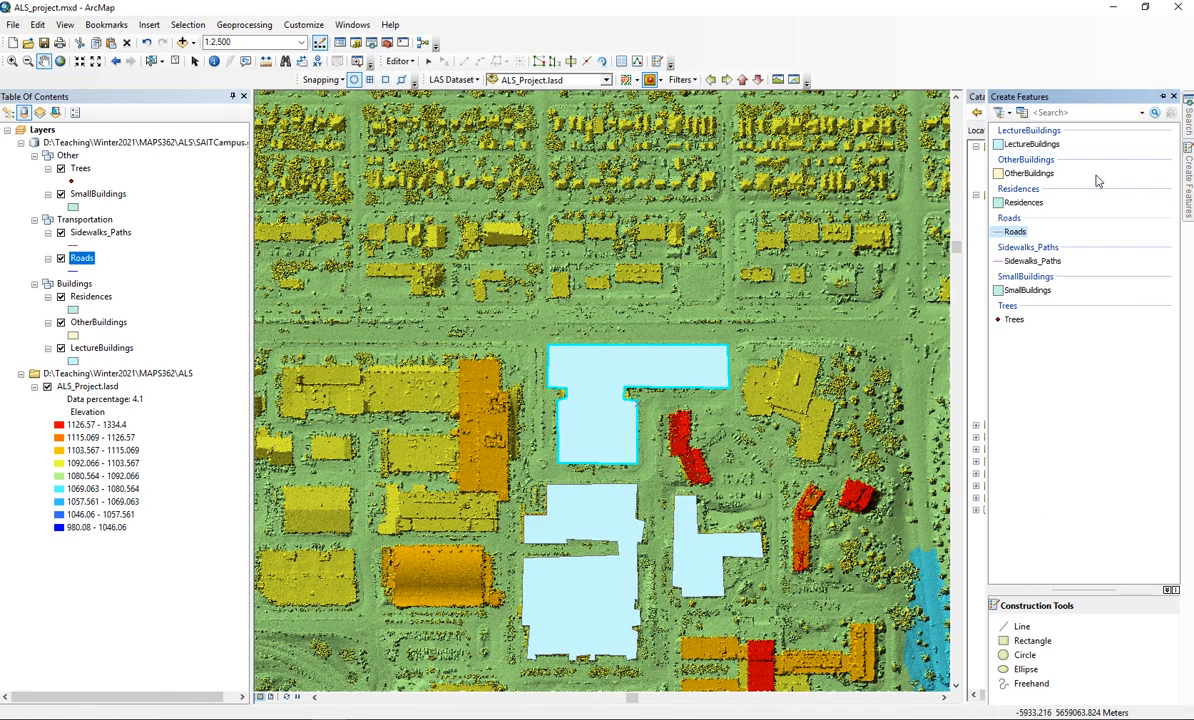
pyautogui.click(1017, 233)
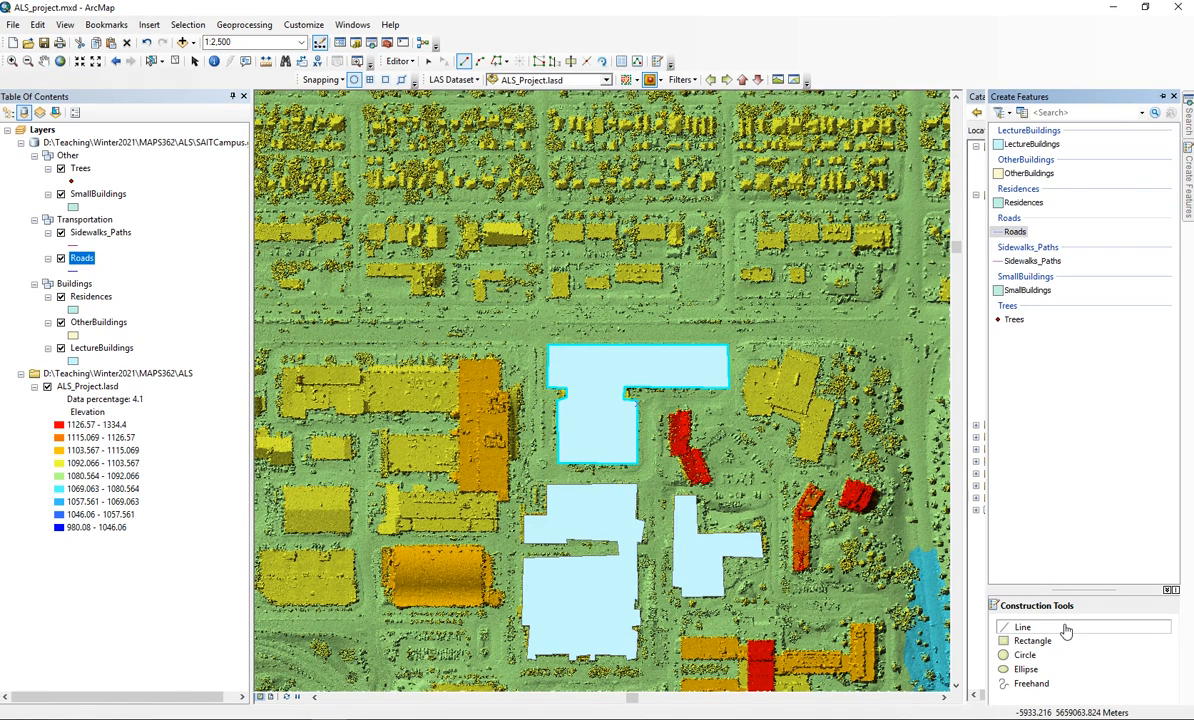
pyautogui.click(926, 331)
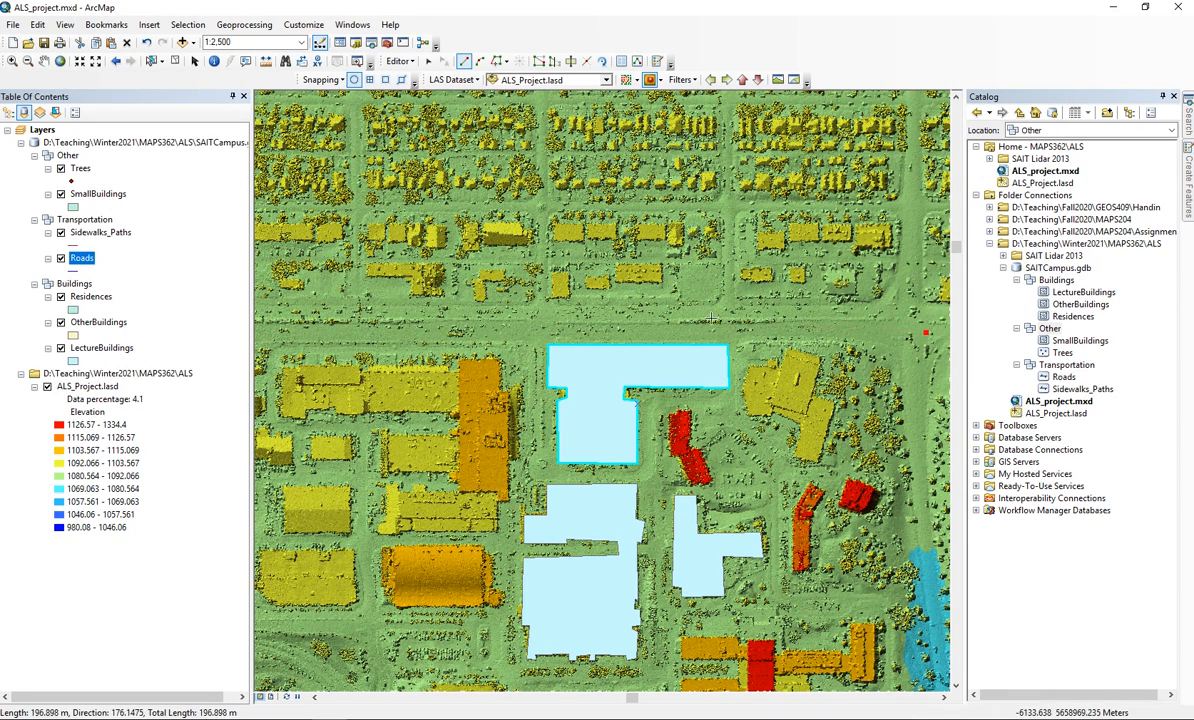
pyautogui.doubleClick(276, 335)
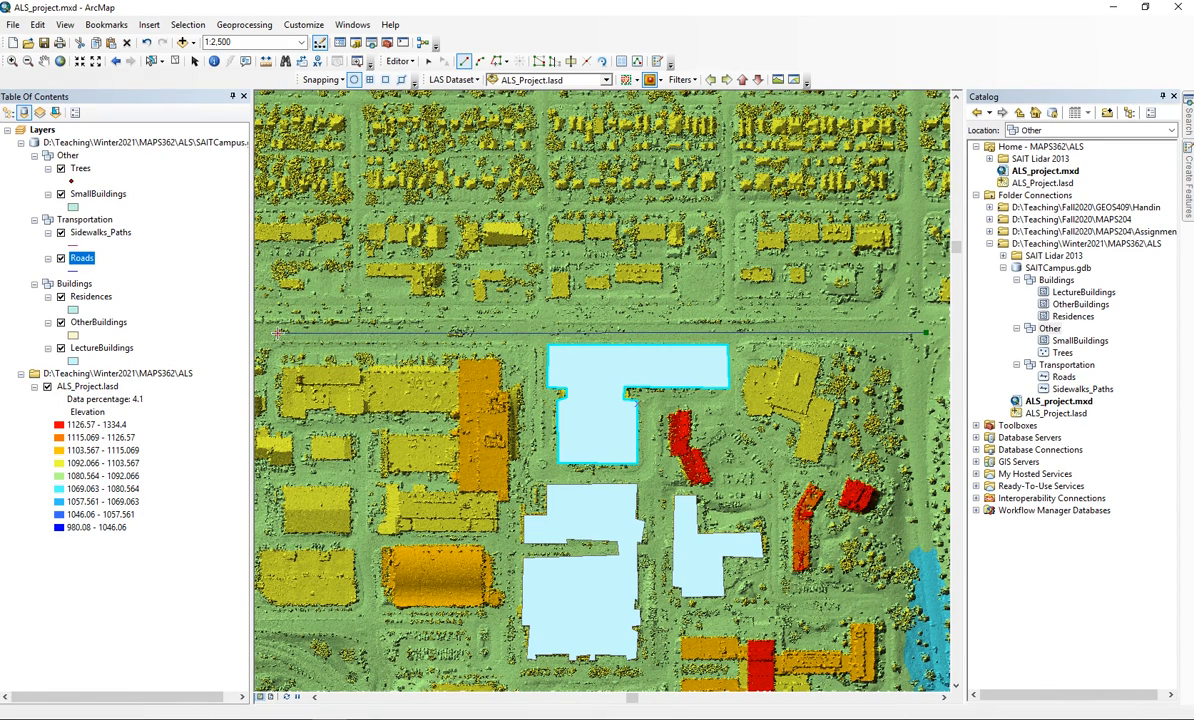
pyautogui.moveTo(313, 305); pyautogui.dragTo(879, 270)
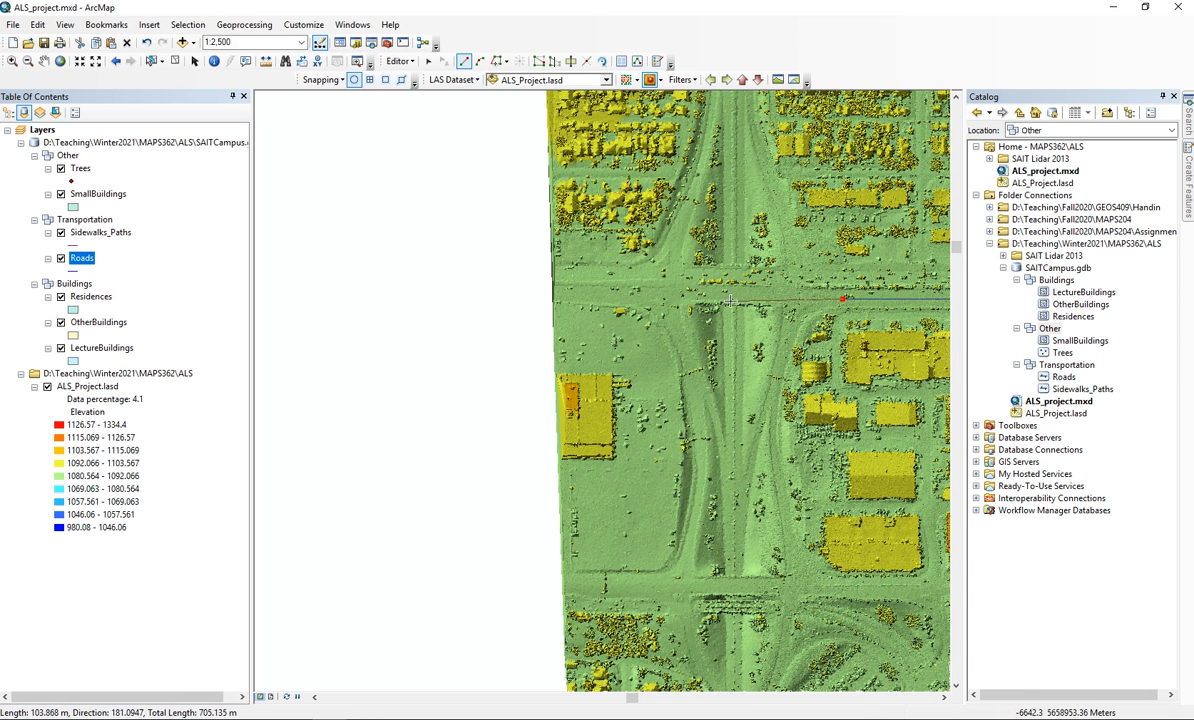
pyautogui.doubleClick(732, 295)
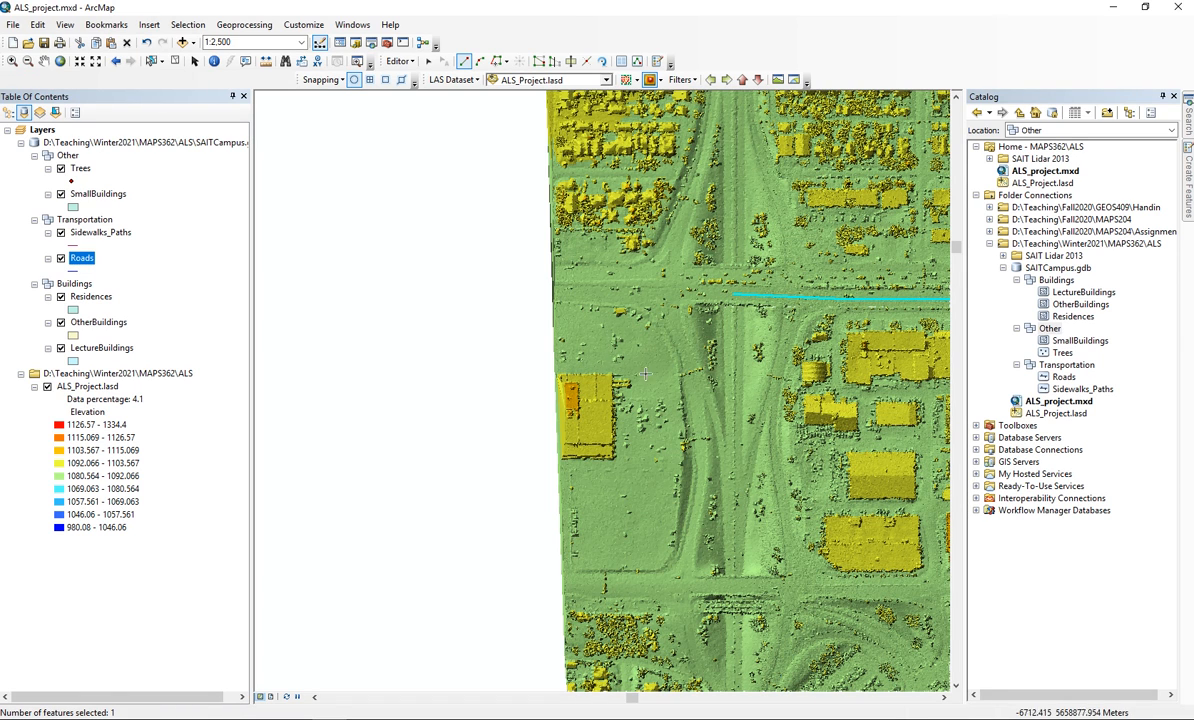
# Step: Digitize a Roads line along the north–south highway, from the western end of the main east–west road line southward past the residential blocks
pyautogui.click(732, 295)
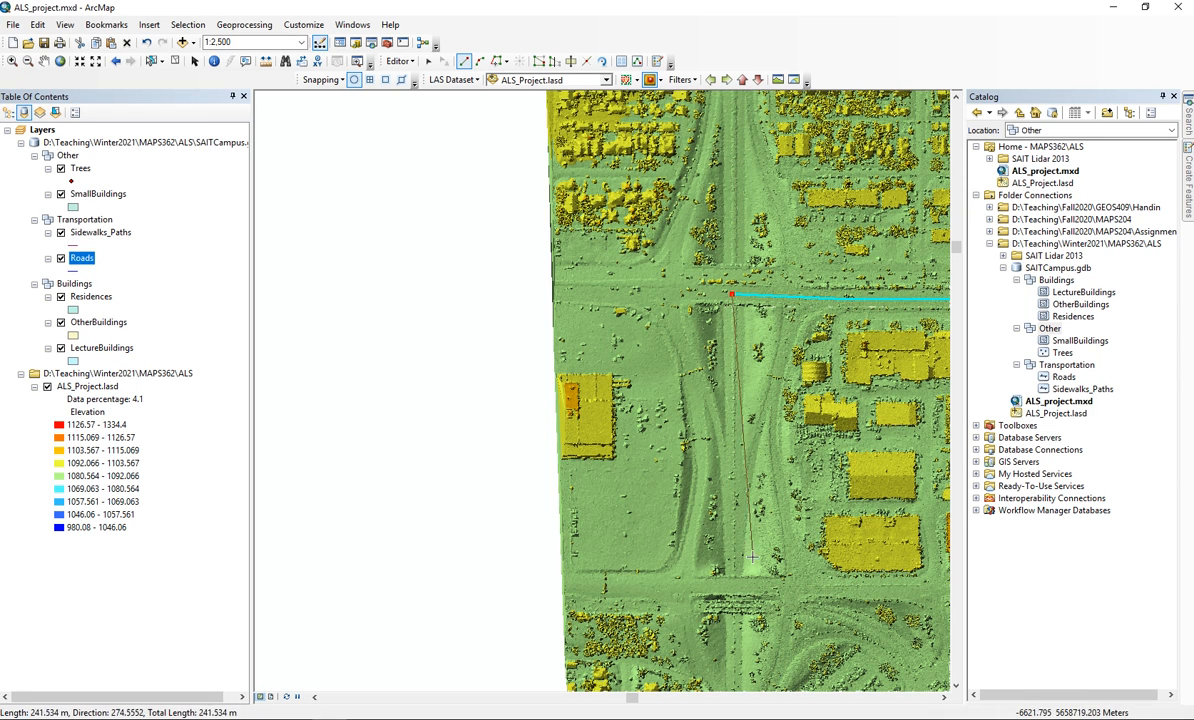
pyautogui.scroll(-1, 740, 545)
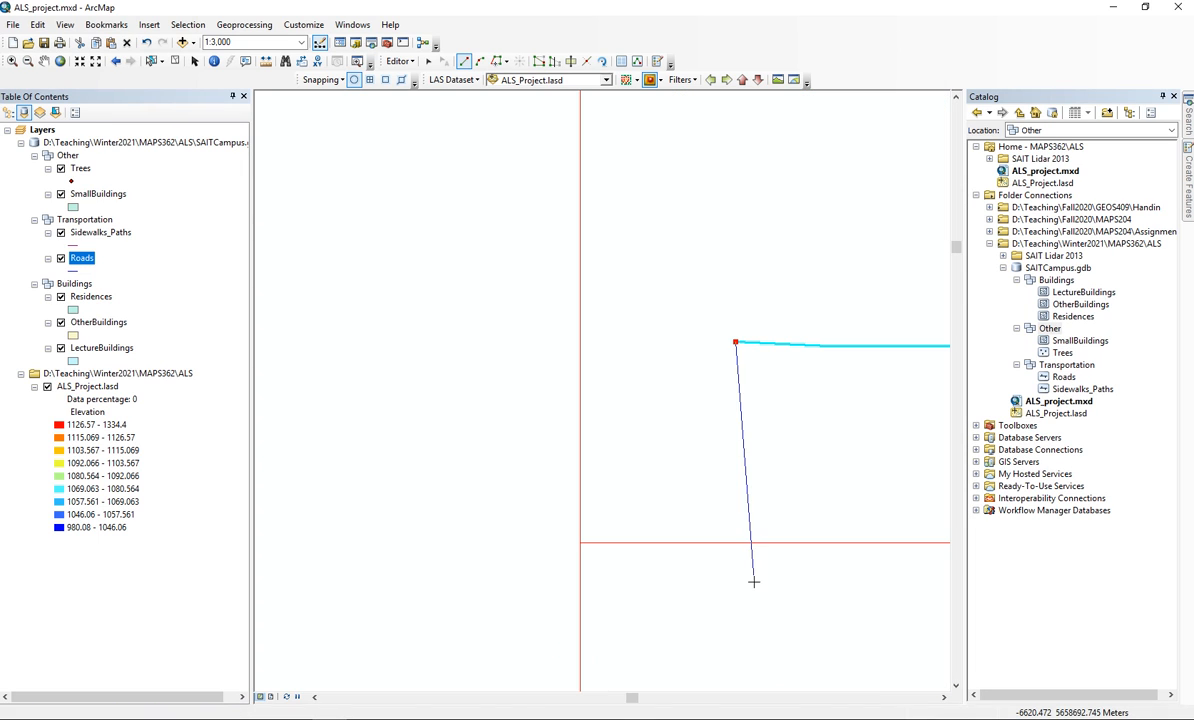
pyautogui.scroll(2, 720, 536)
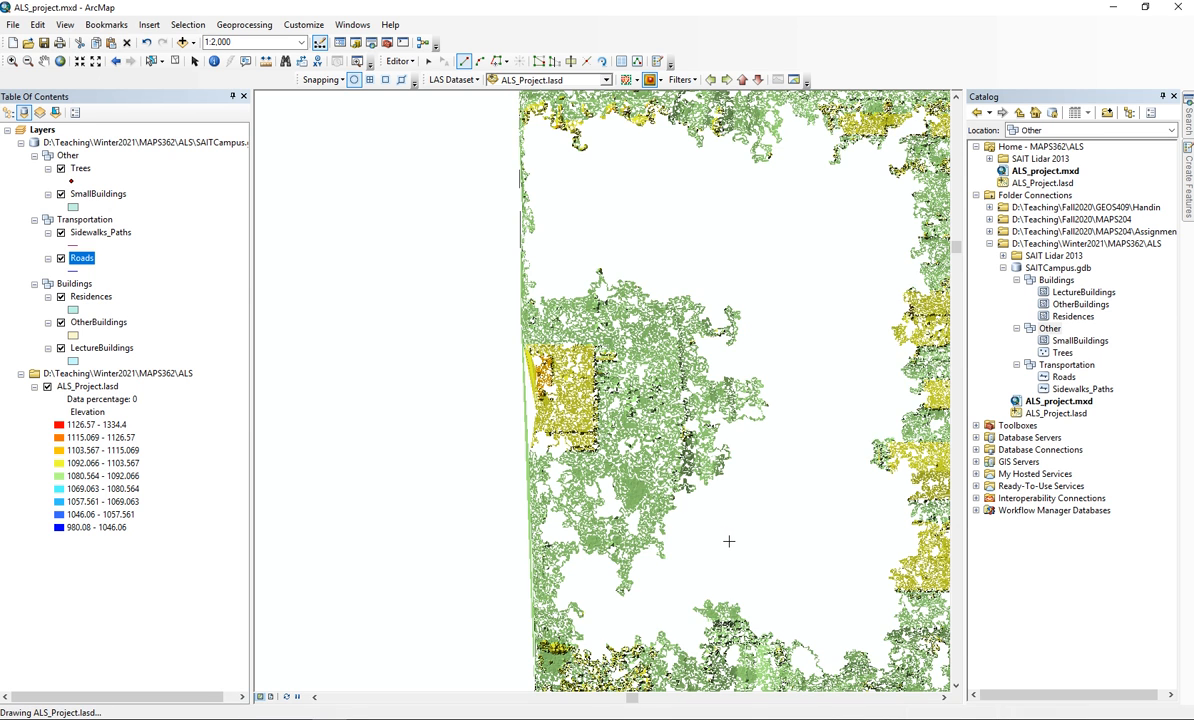
pyautogui.moveTo(714, 541); pyautogui.dragTo(636, 155)
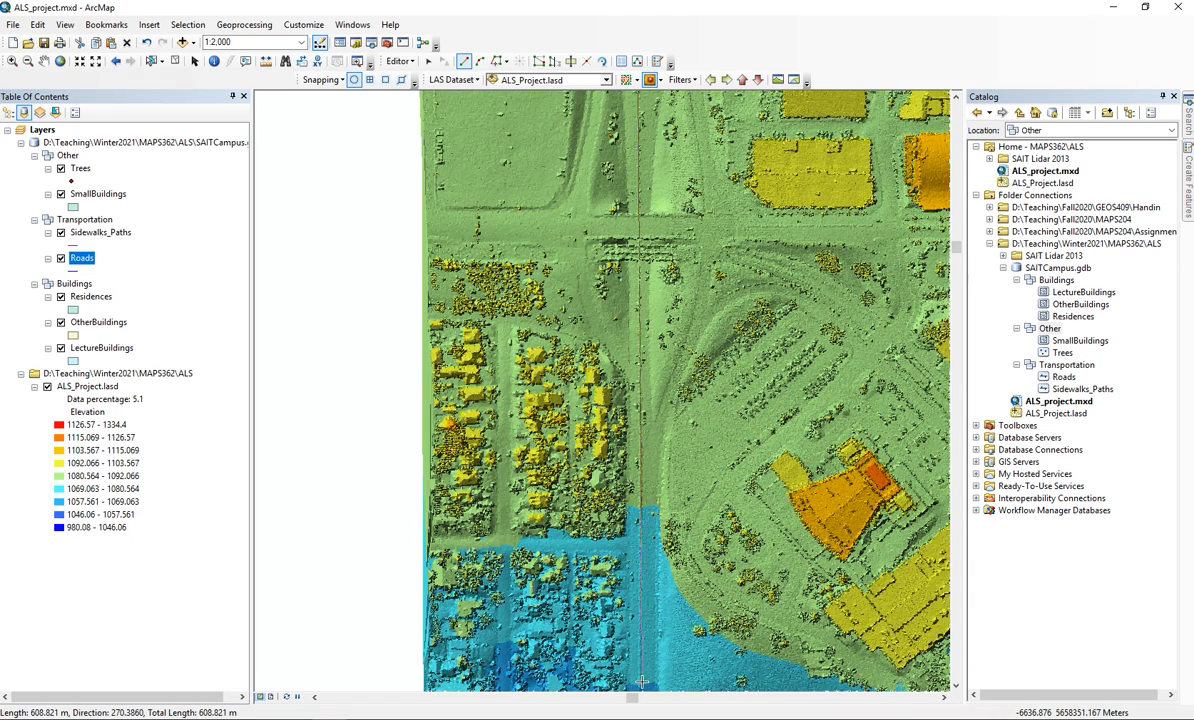
pyautogui.scroll(1, 656, 433)
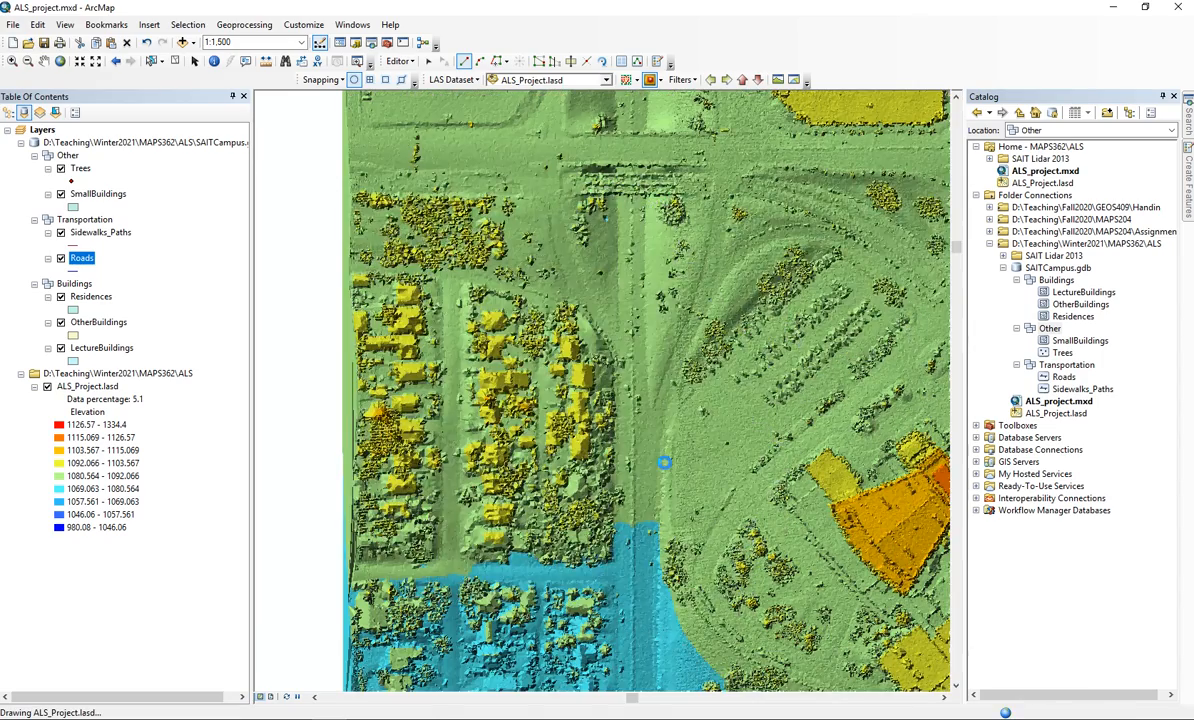
pyautogui.moveTo(664, 464); pyautogui.dragTo(633, 66)
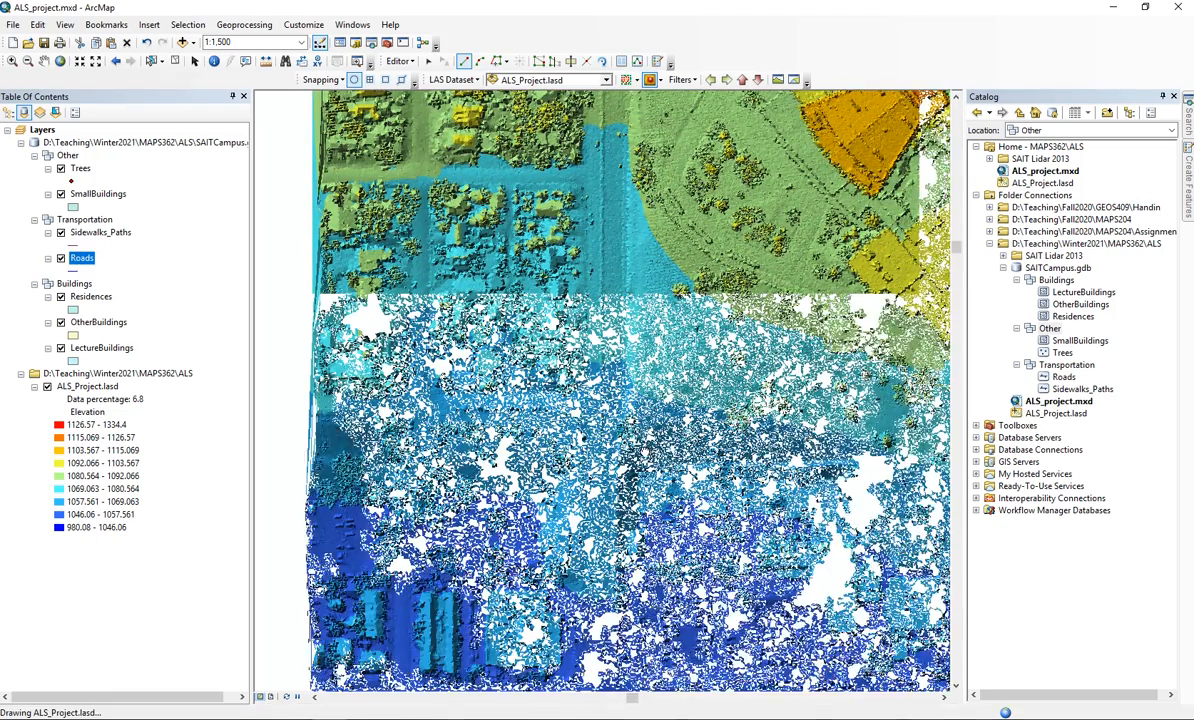
pyautogui.doubleClick(601, 440)
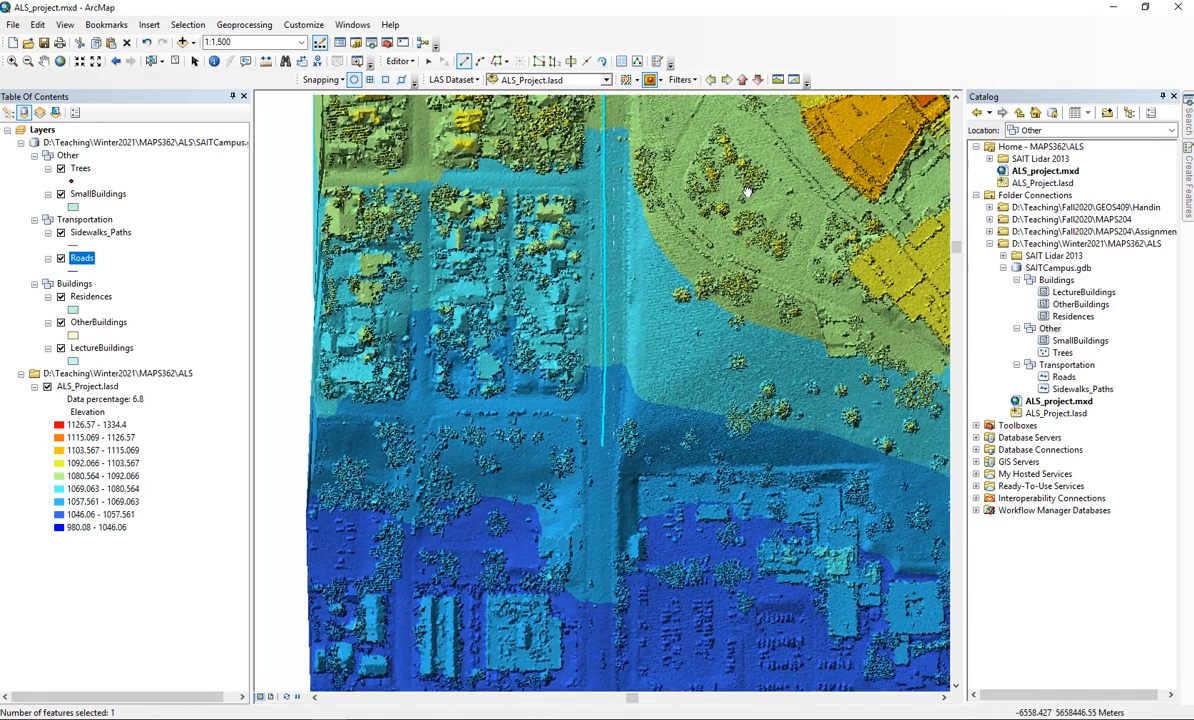
# Step: Digitize the curved Roads line that leaves the north–south highway, loops around the parking area's northern side and continues southeast between the buildings
pyautogui.moveTo(757, 193); pyautogui.dragTo(372, 623)
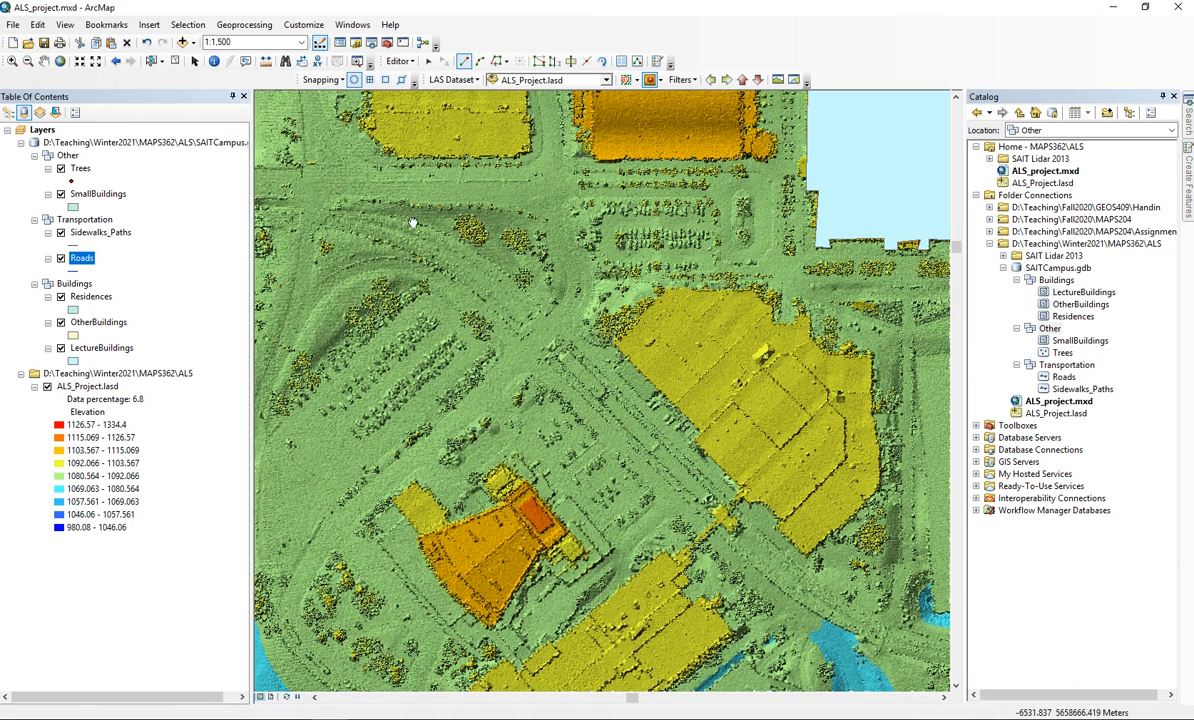
pyautogui.moveTo(412, 222); pyautogui.dragTo(624, 214)
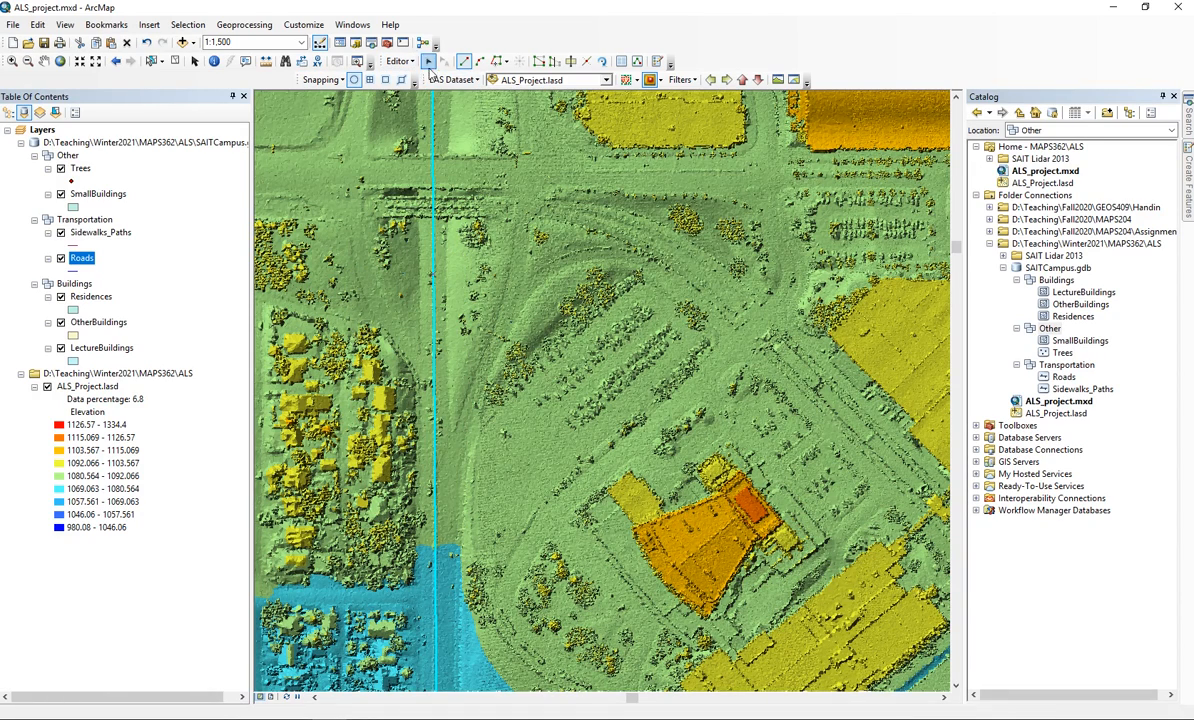
pyautogui.moveTo(1188, 180)
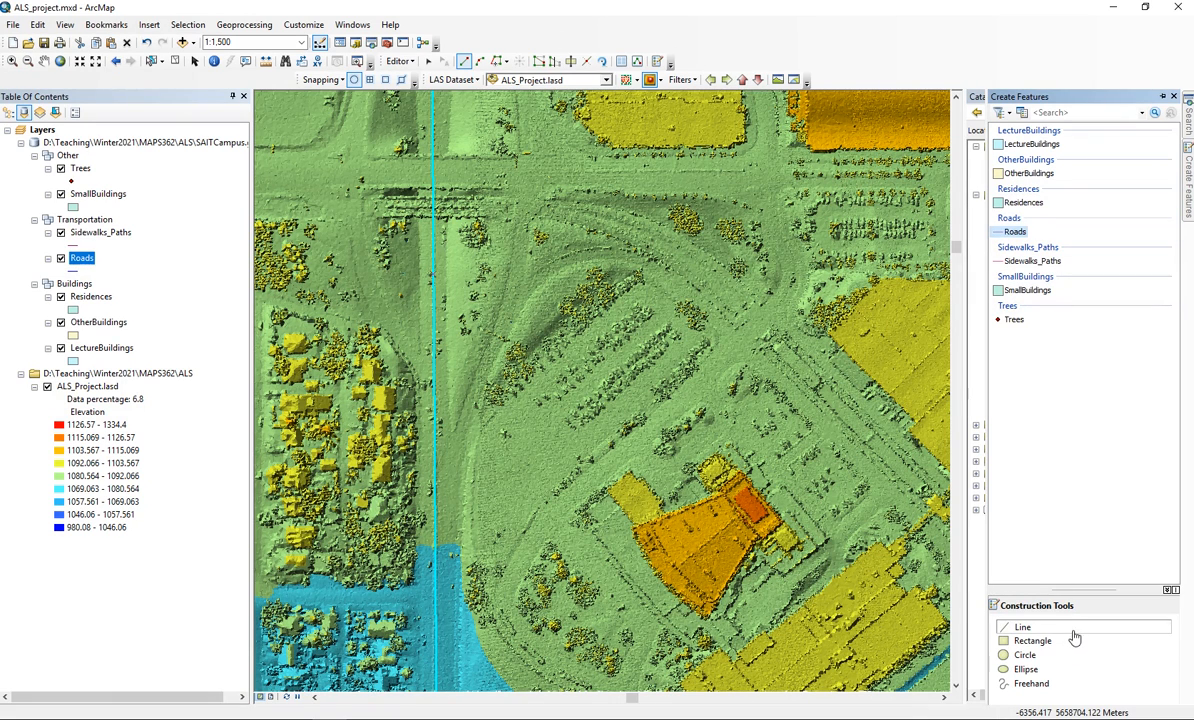
pyautogui.click(435, 467)
pyautogui.click(471, 412)
pyautogui.click(516, 291)
pyautogui.click(553, 263)
pyautogui.click(612, 251)
pyautogui.click(670, 276)
pyautogui.click(725, 327)
pyautogui.doubleClick(917, 516)
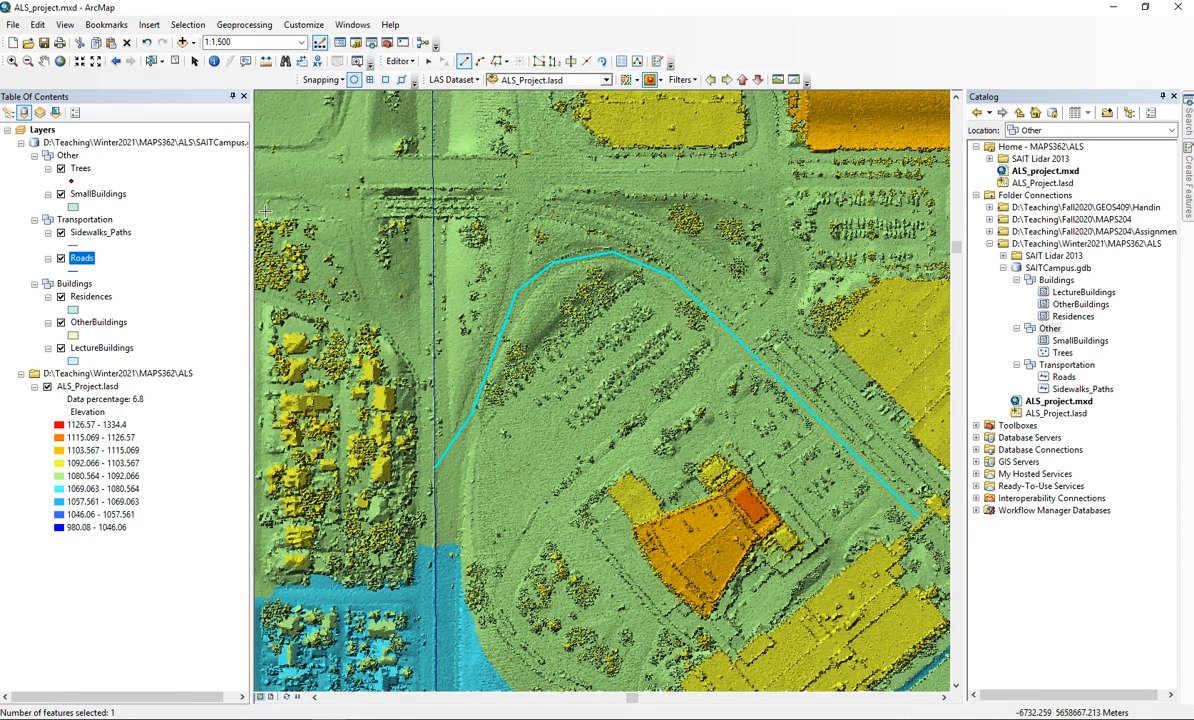
# Step: Try to create a new feature class in the Transportation feature dataset of SAITCampus.gdb
pyautogui.scroll(-1, 545, 280)
pyautogui.scroll(1, 545, 280)
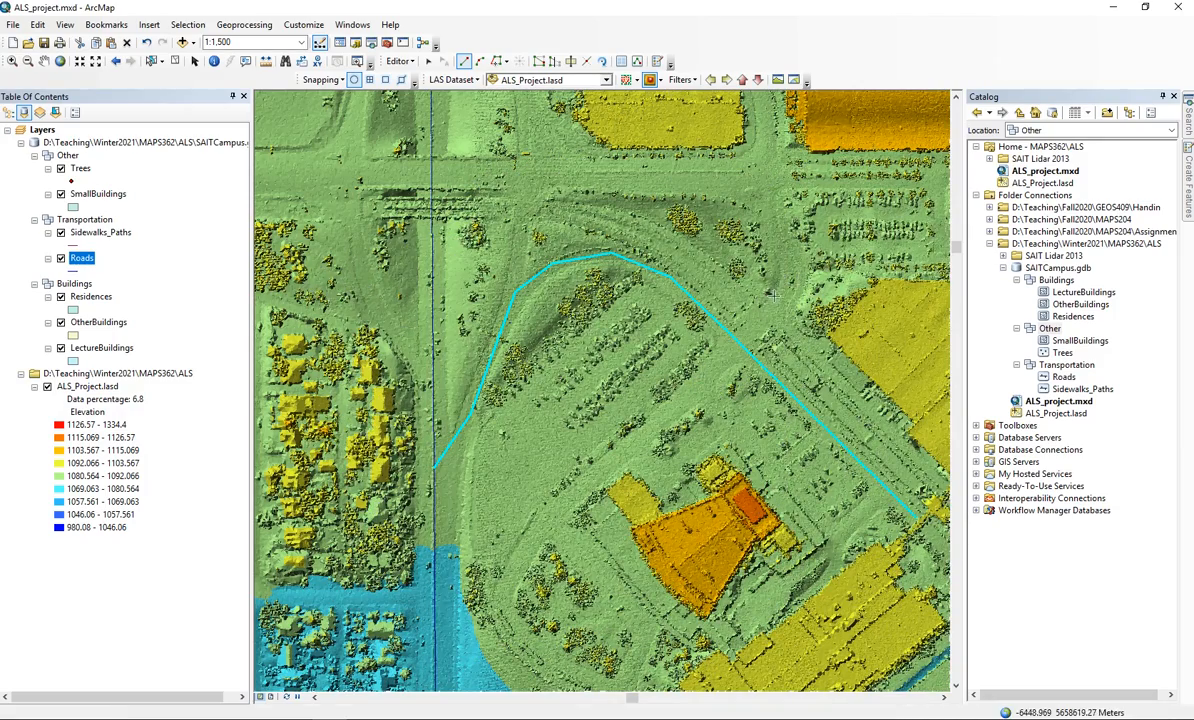
pyautogui.click(1075, 367)
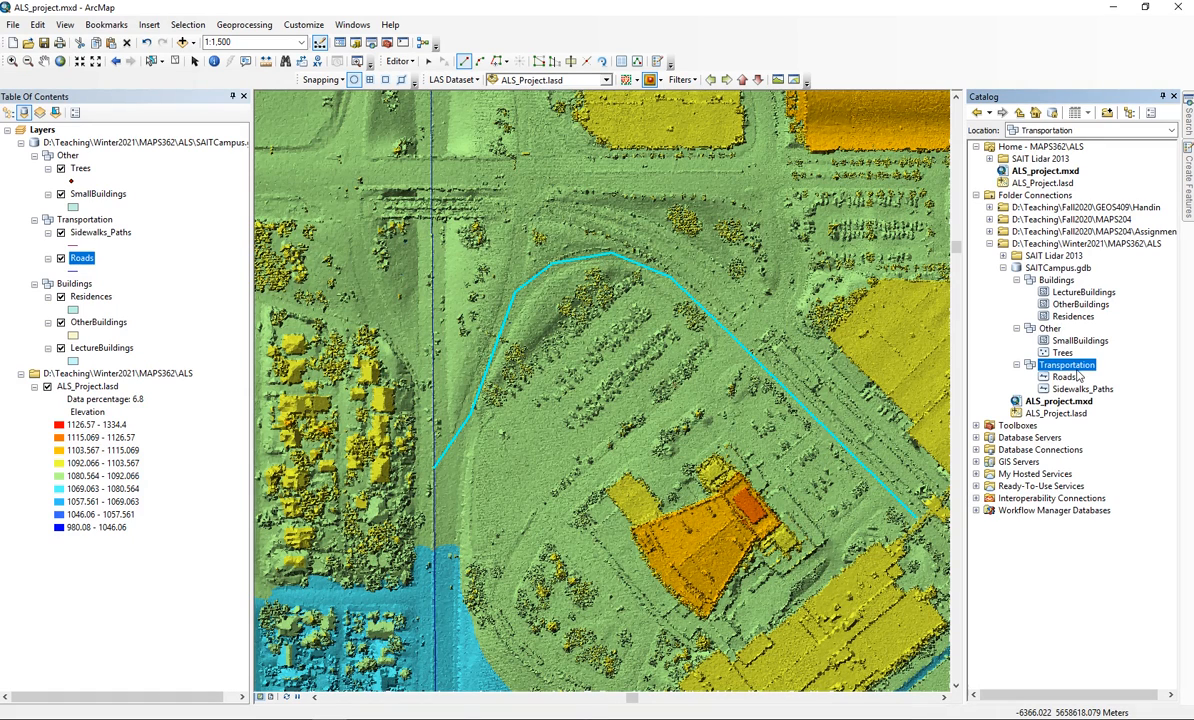
pyautogui.rightClick(1077, 370)
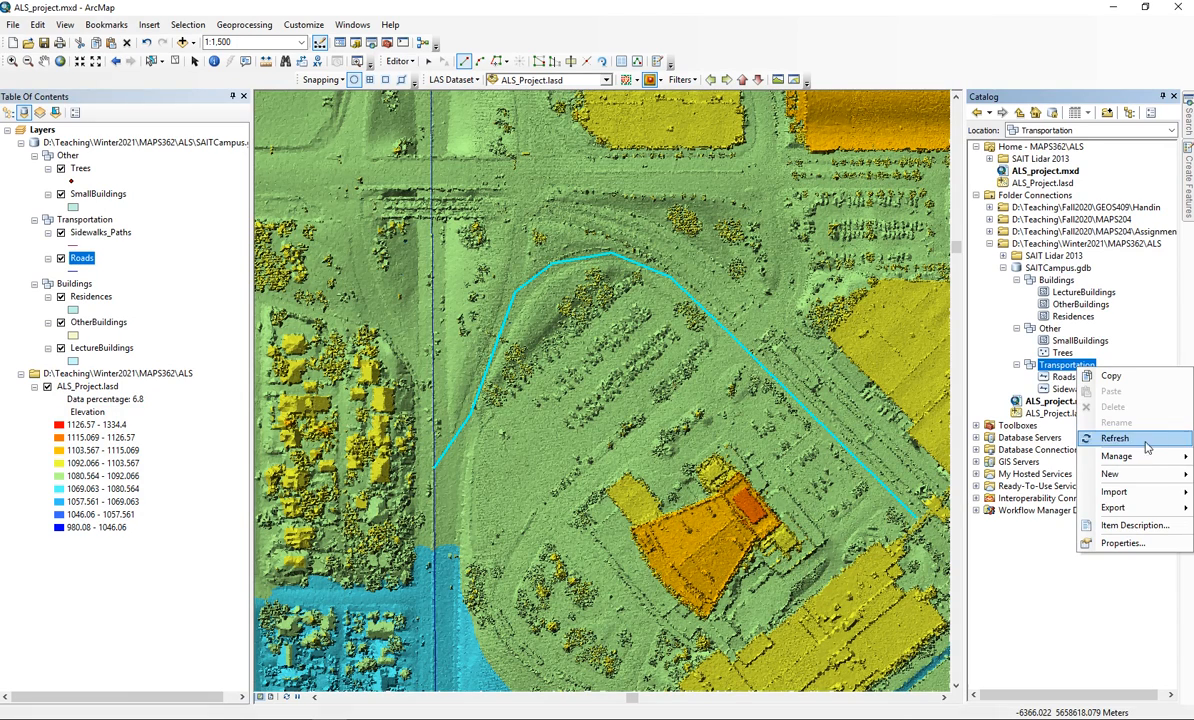
pyautogui.moveTo(1105, 474)
pyautogui.click(1018, 476)
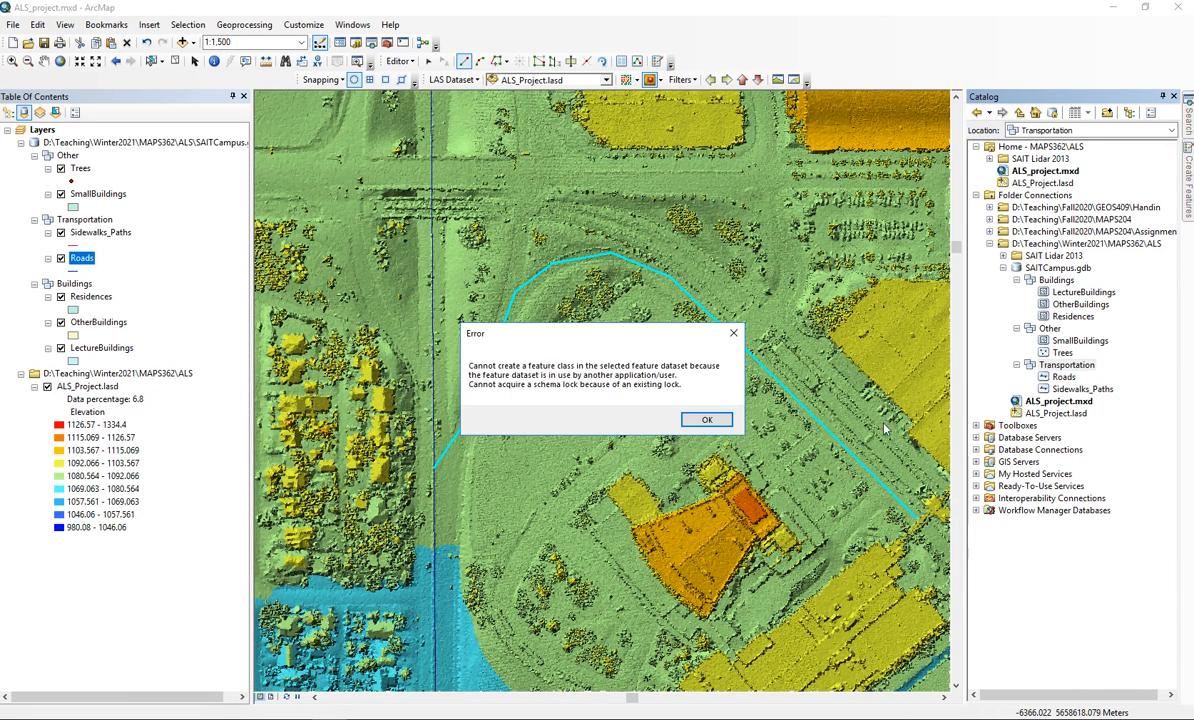
pyautogui.click(655, 396)
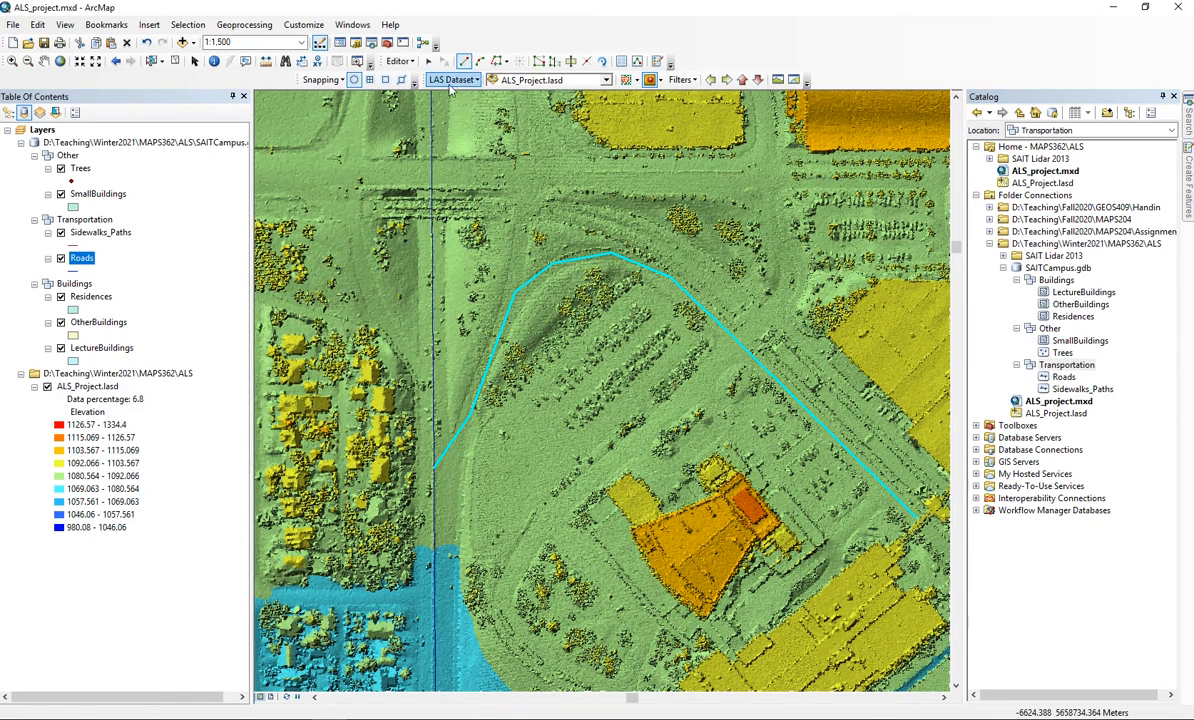
# Step: Save the road edits and stop the editing session
pyautogui.click(398, 61)
pyautogui.click(422, 111)
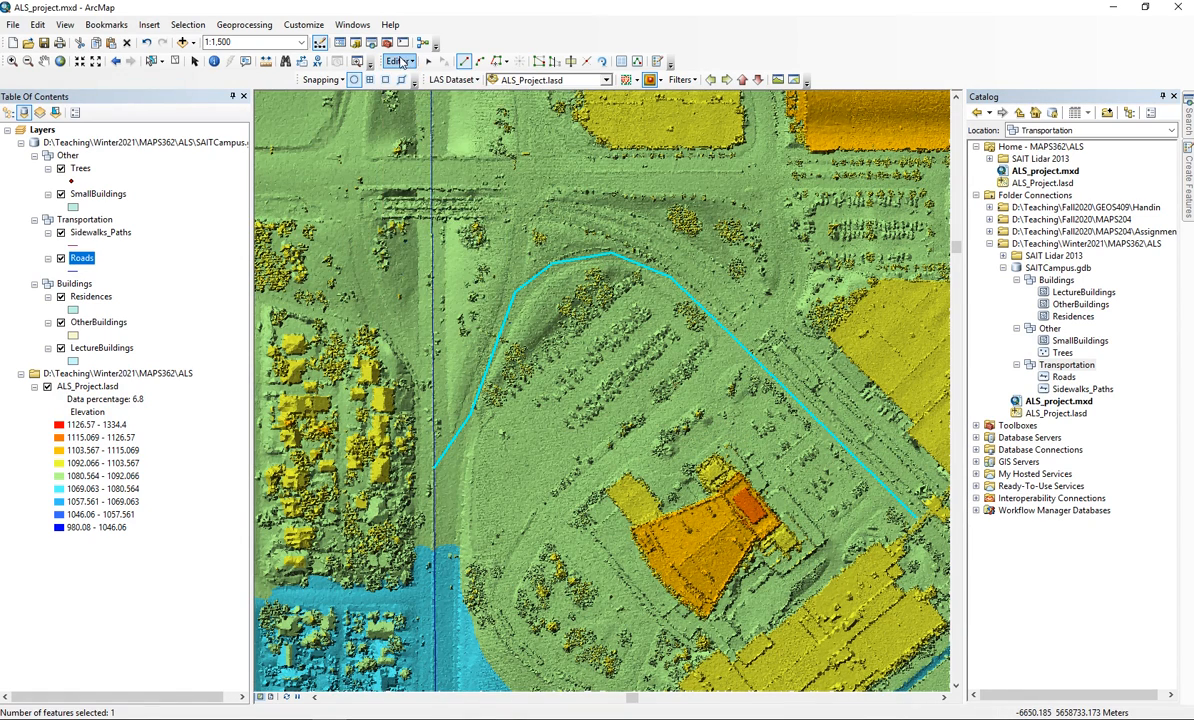
pyautogui.click(400, 61)
pyautogui.click(415, 89)
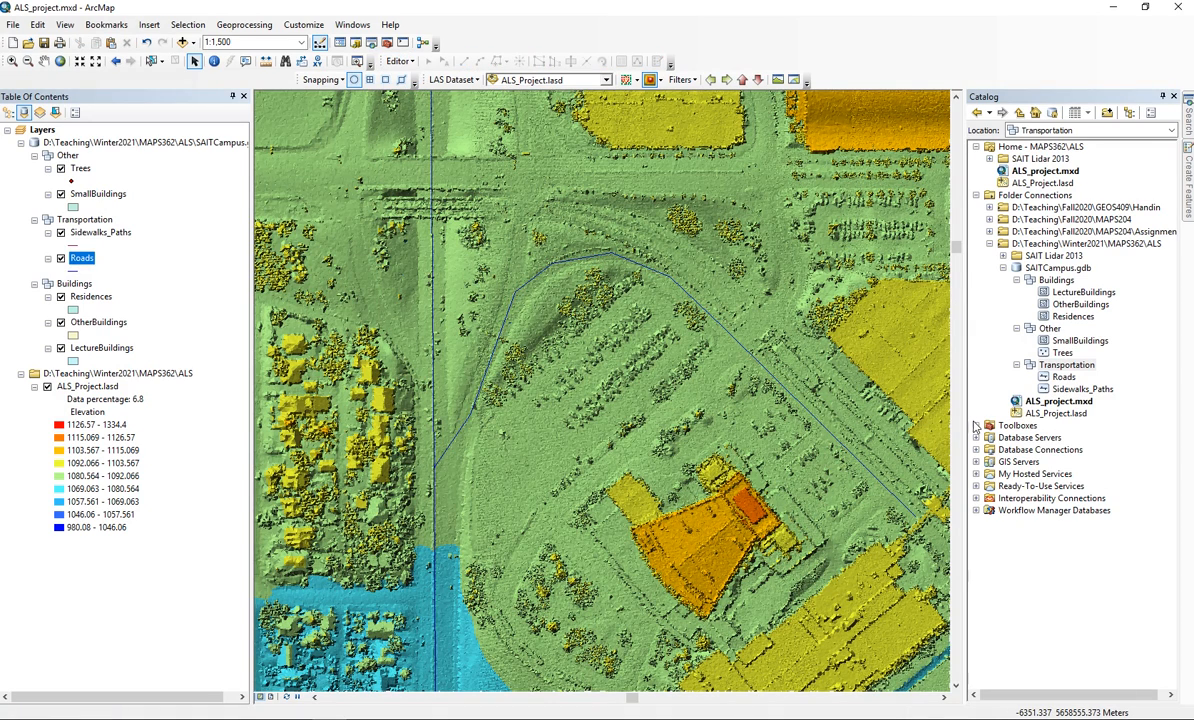
# Step: Start a new polygon feature class named ParkingLots in the Transportation feature dataset and proceed to its field definitions
pyautogui.rightClick(1068, 367)
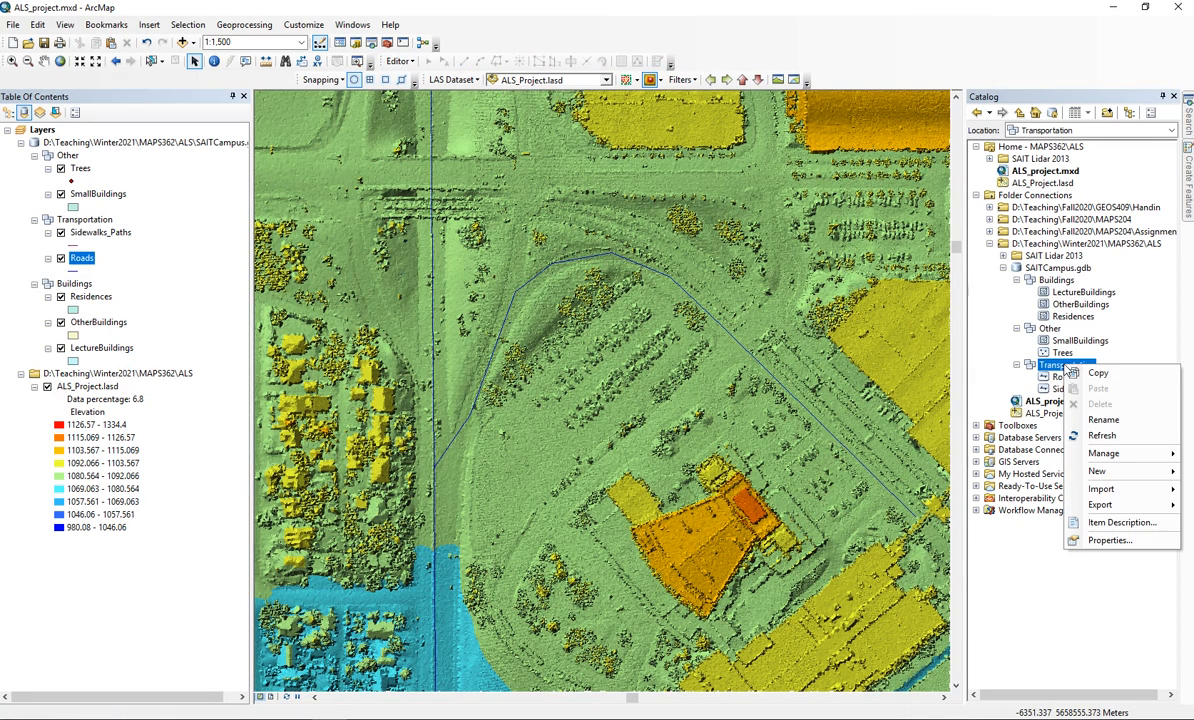
pyautogui.moveTo(1097, 470)
pyautogui.click(980, 470)
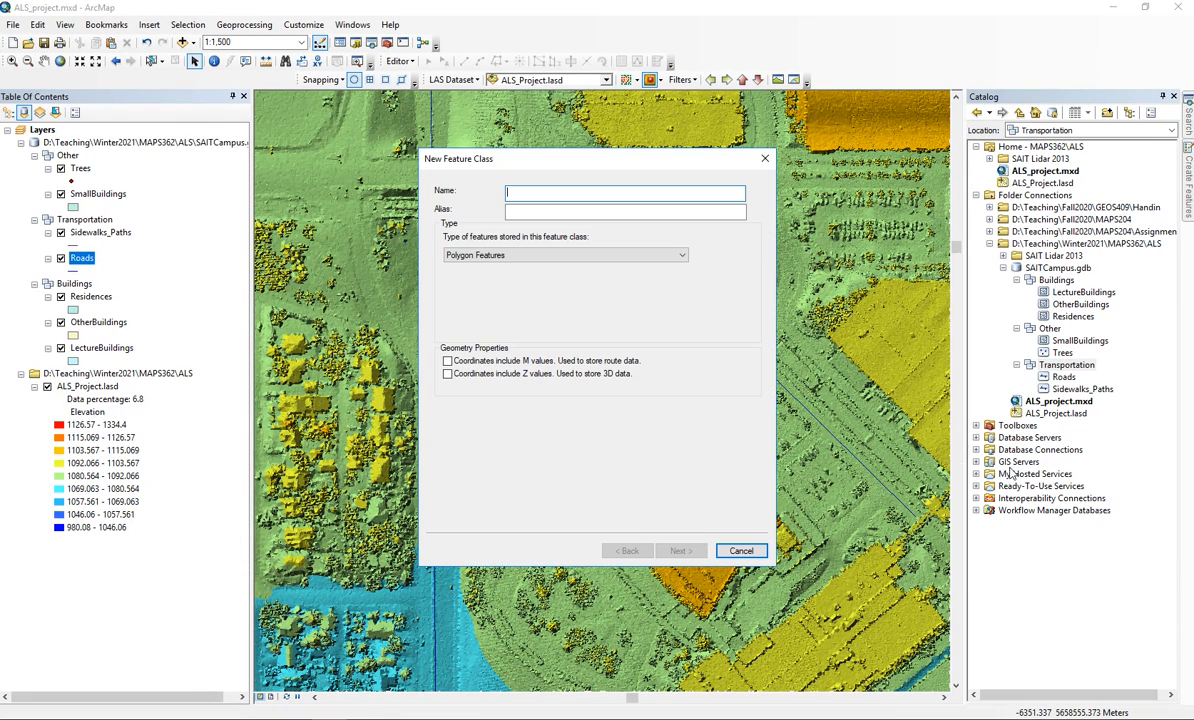
pyautogui.write('Pa')
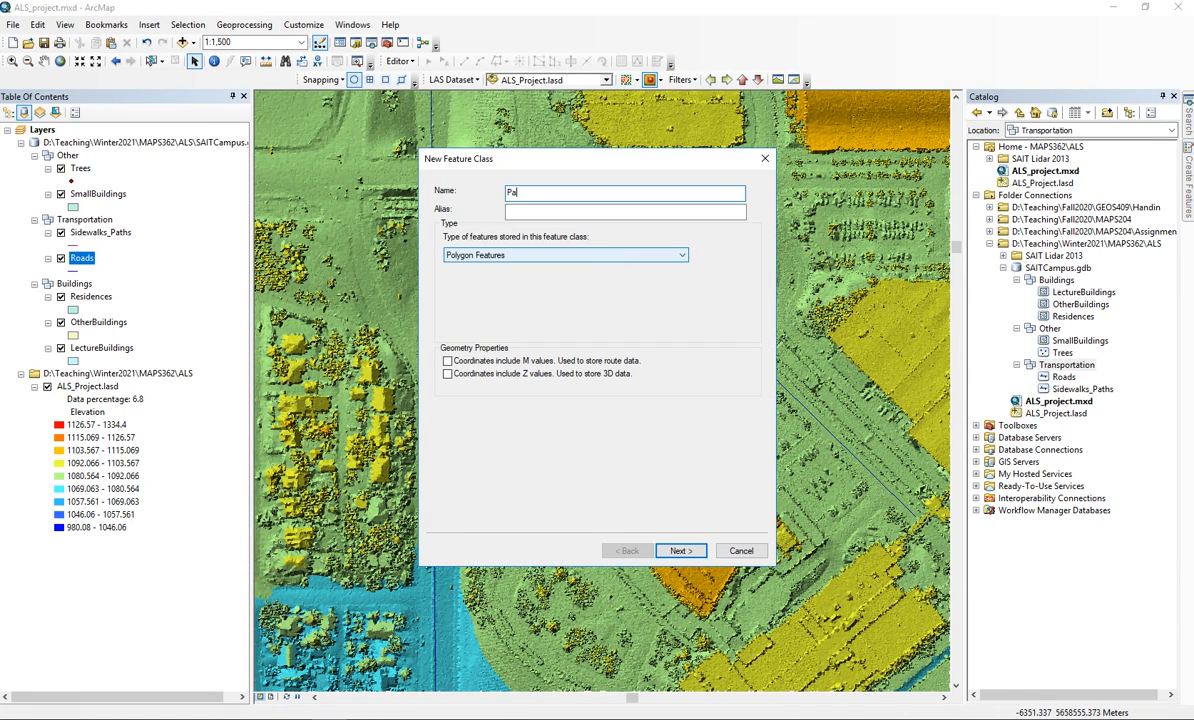
pyautogui.write('rkingLots')
pyautogui.click(695, 553)
pyautogui.click(695, 553)
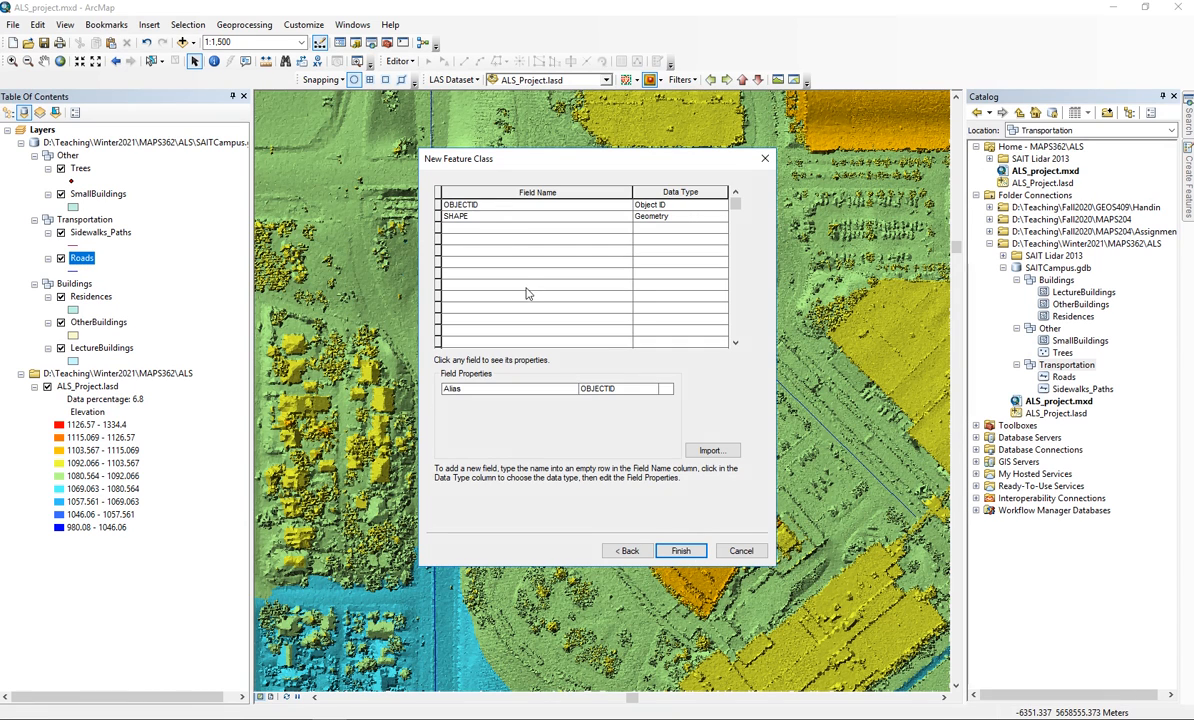
# Step: Add a Short Integer field named ParkingNumber to the ParkingLots feature class and finish creating it
pyautogui.click(493, 229)
pyautogui.write('ParkingNumber')
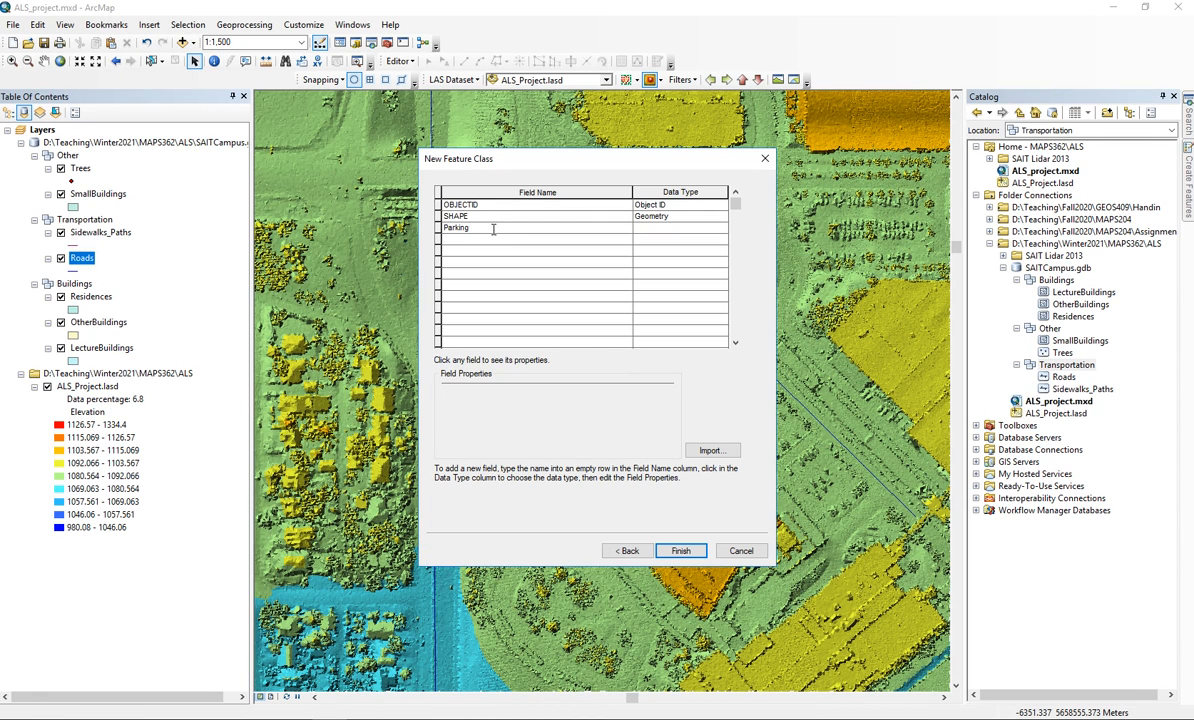
pyautogui.click(680, 228)
pyautogui.click(700, 238)
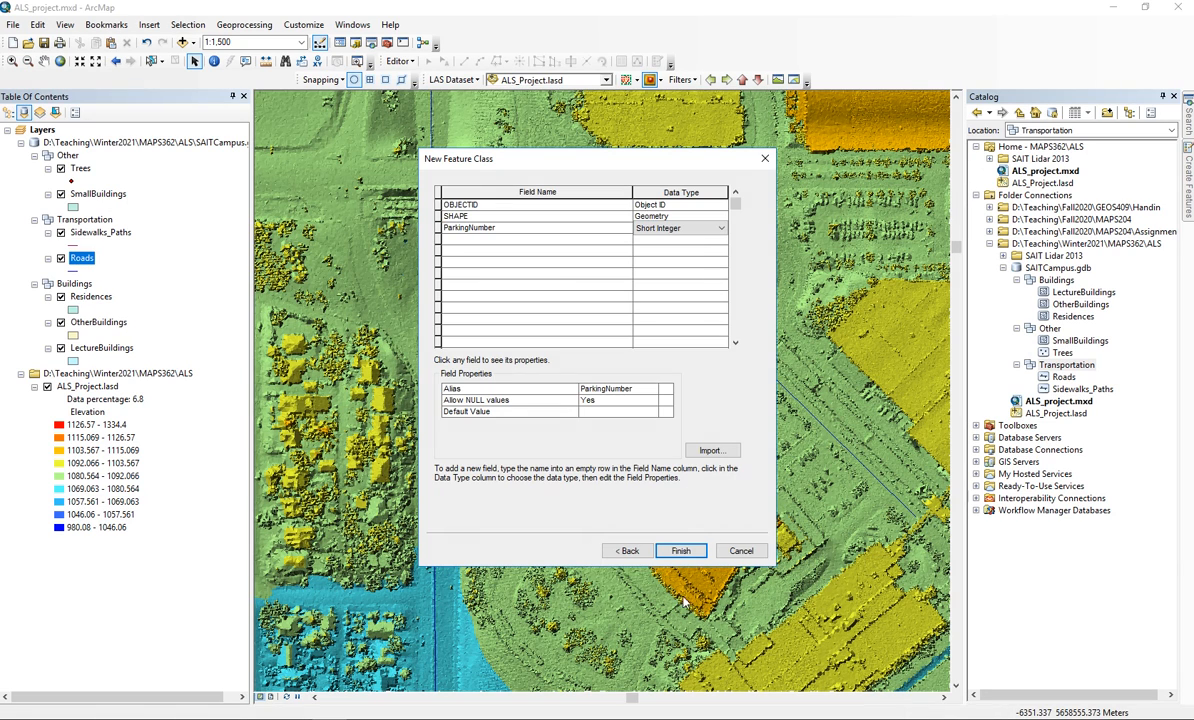
pyautogui.click(680, 550)
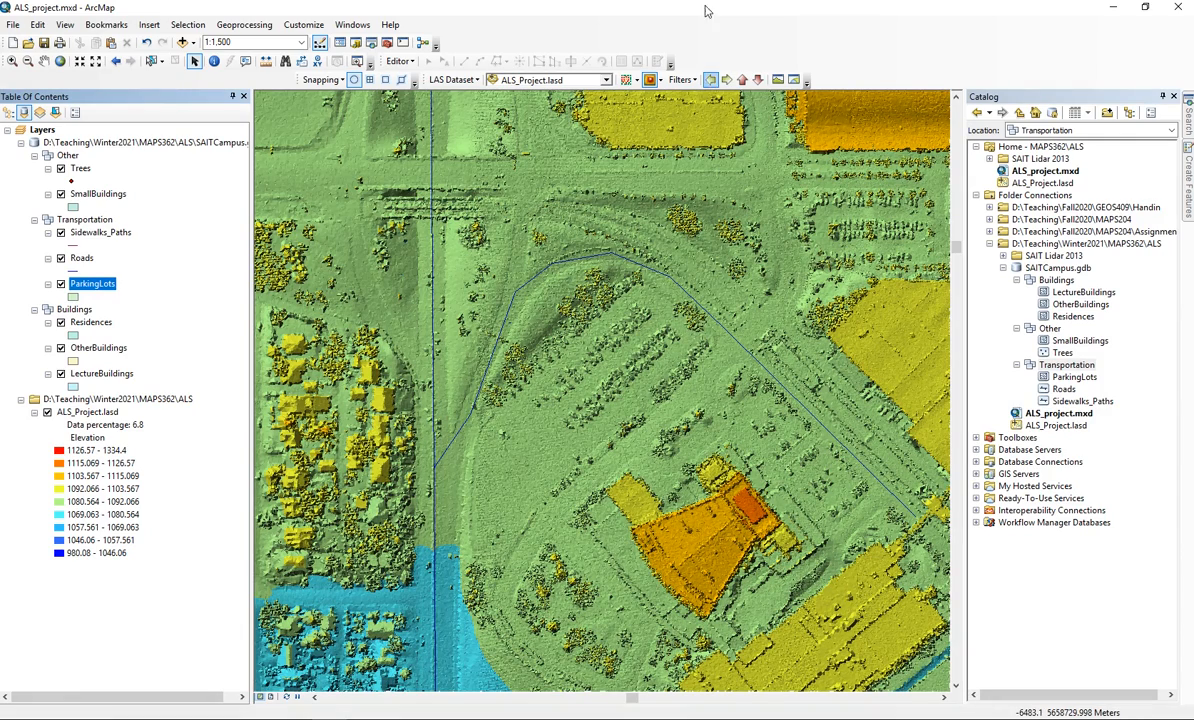
# Step: Switch to the layout view and set the ALS_Project.lasd layer's point density to 5 points per centimeter on screen
pyautogui.moveTo(718, 190); pyautogui.dragTo(360, 272)
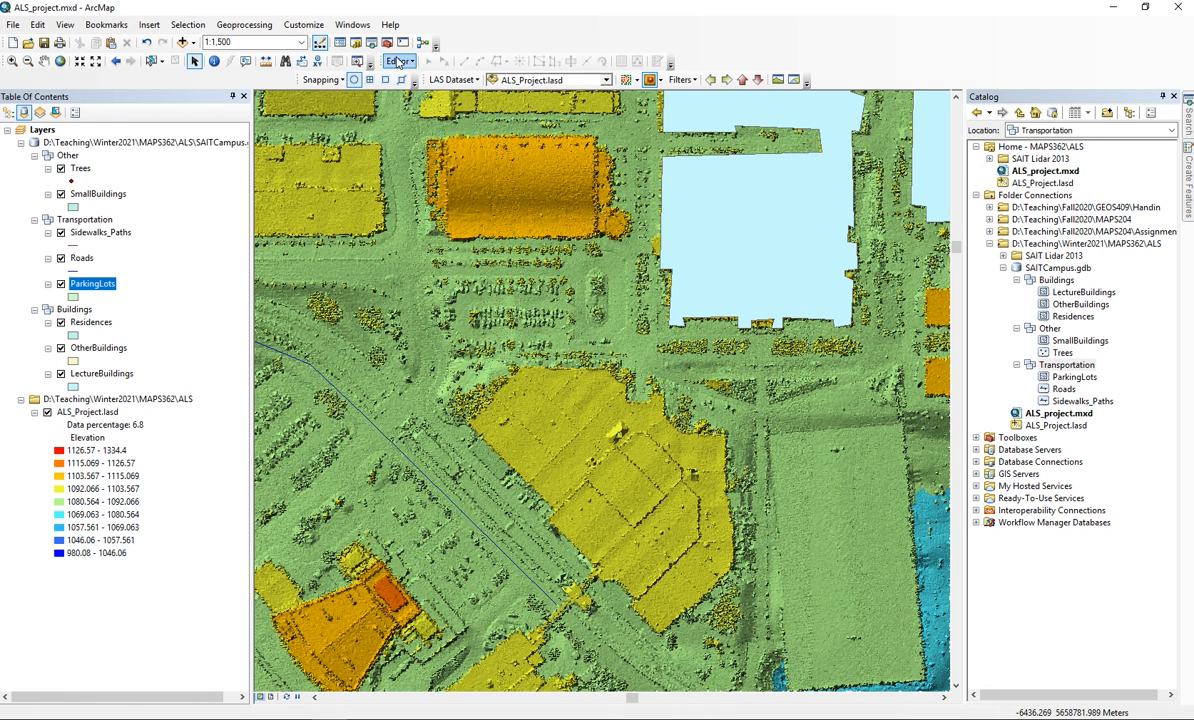
pyautogui.click(271, 700)
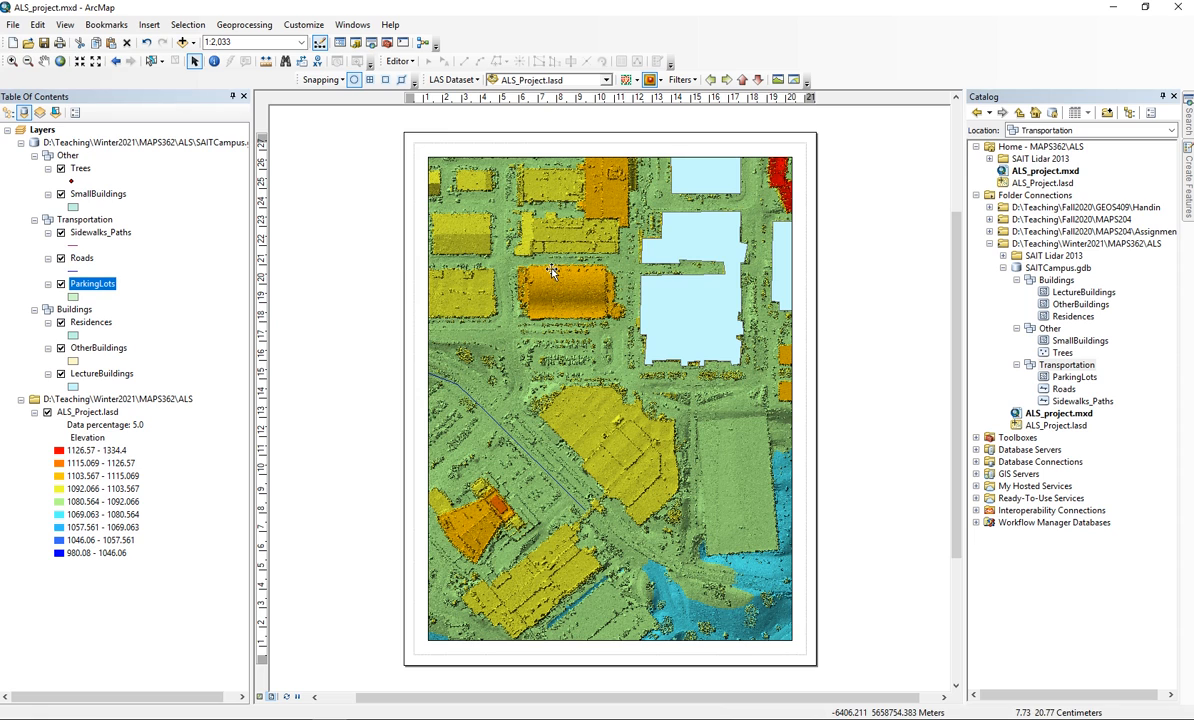
pyautogui.click(96, 414)
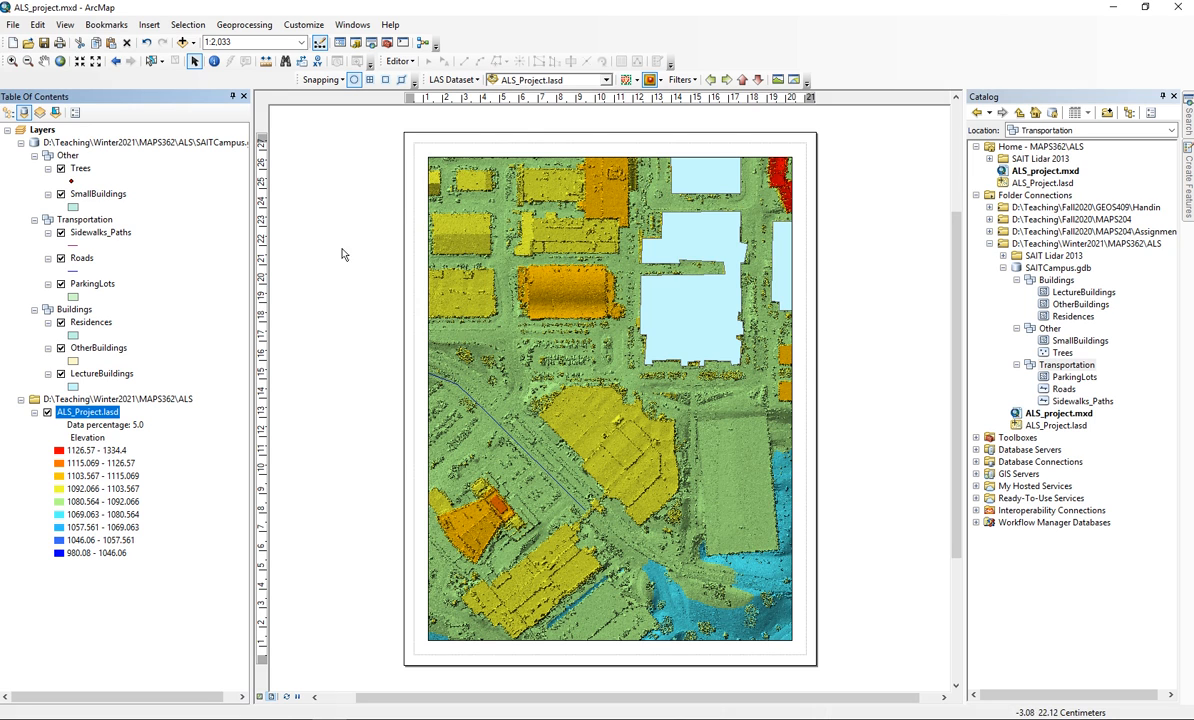
pyautogui.rightClick(96, 424)
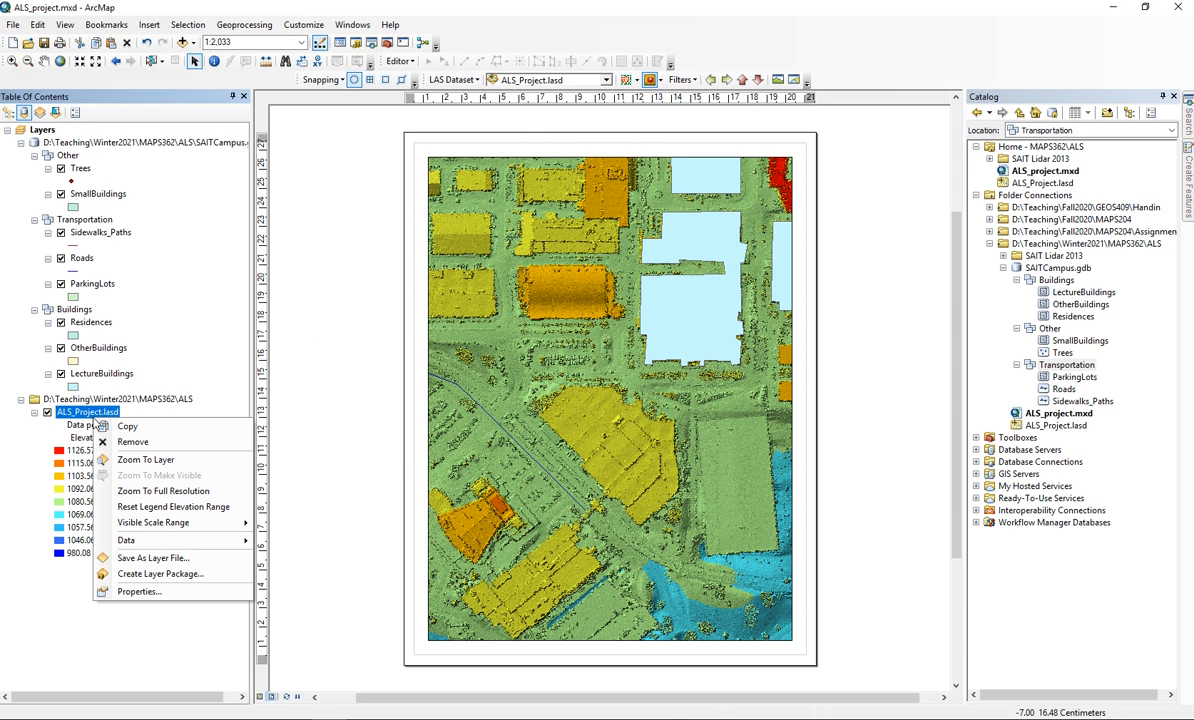
pyautogui.click(139, 591)
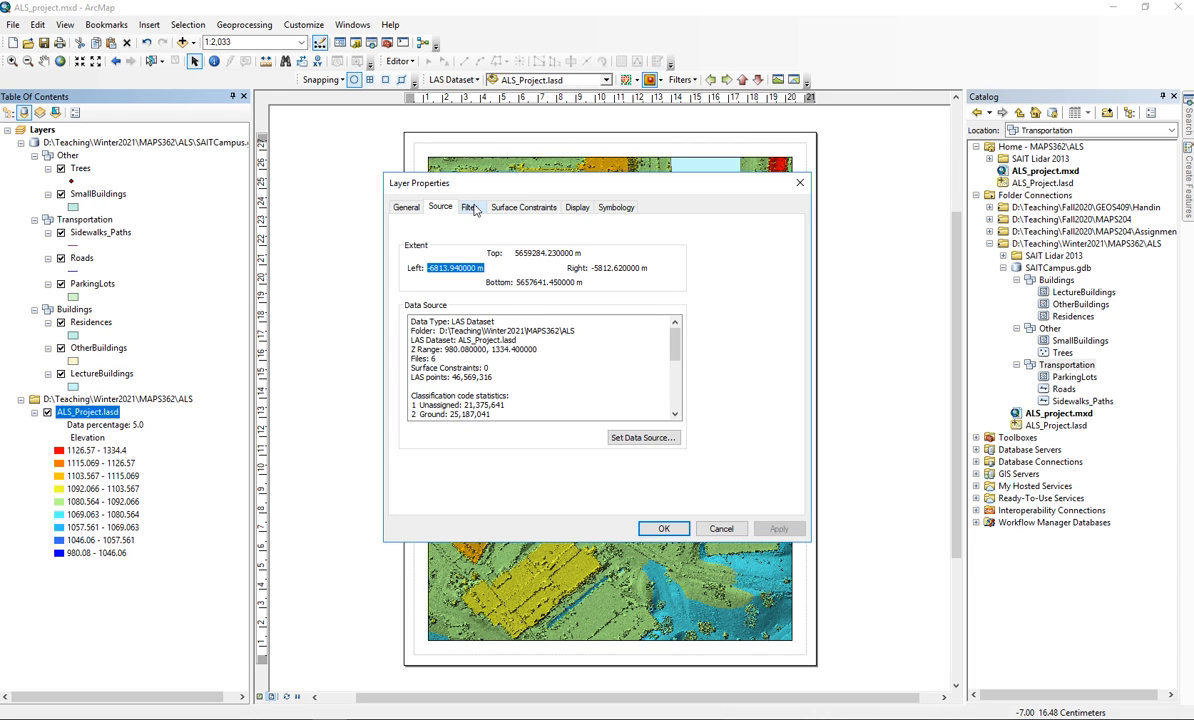
pyautogui.click(578, 207)
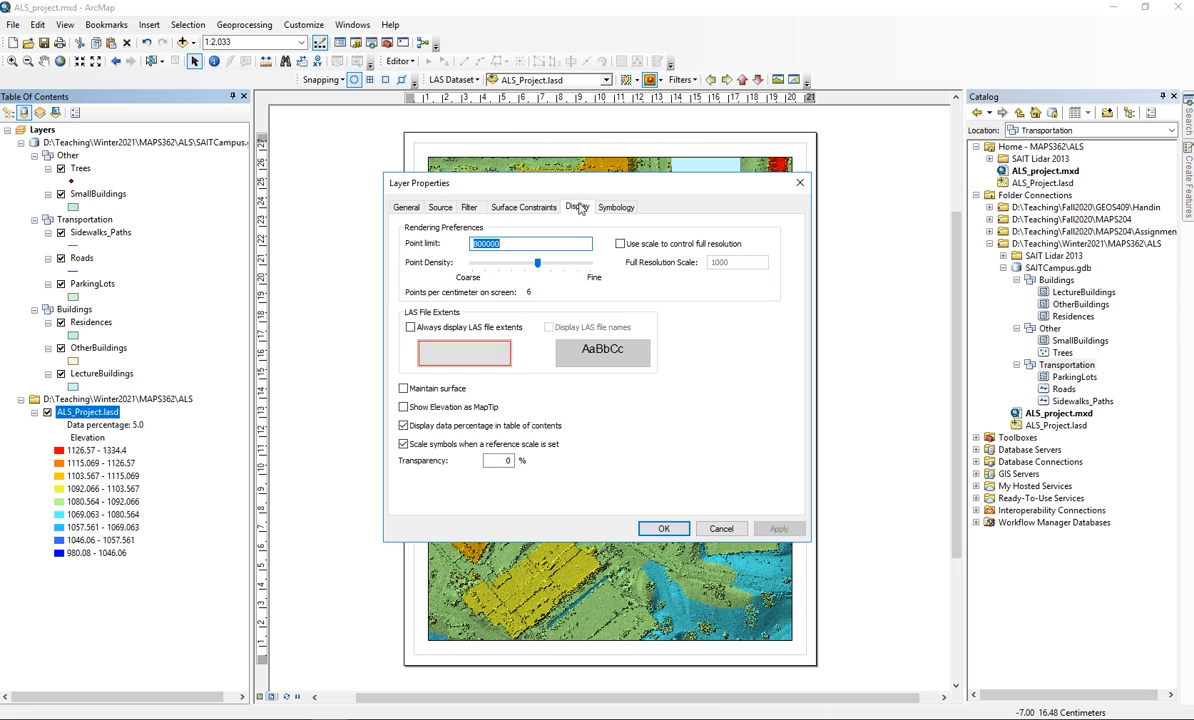
pyautogui.click(538, 266)
pyautogui.moveTo(536, 270); pyautogui.dragTo(529, 268)
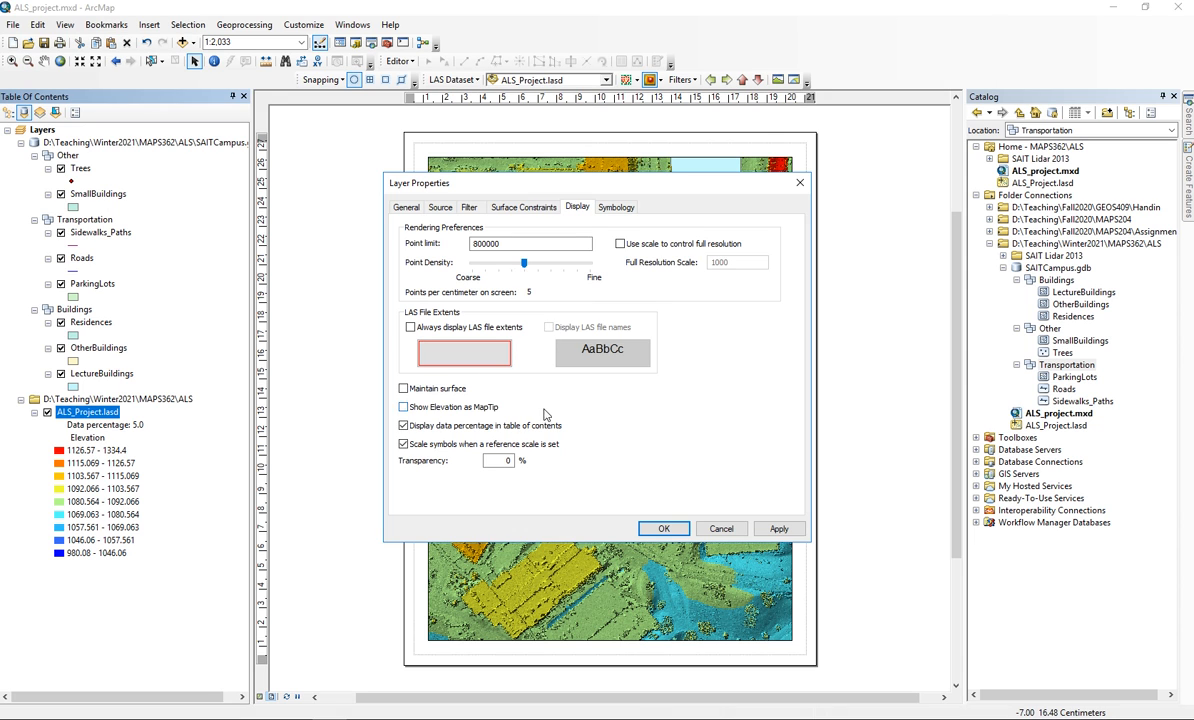
# Step: Pick a multicolor scheme for the LAS Return number symbology, review the layer's general, source and filter settings, and apply the properties
pyautogui.click(615, 207)
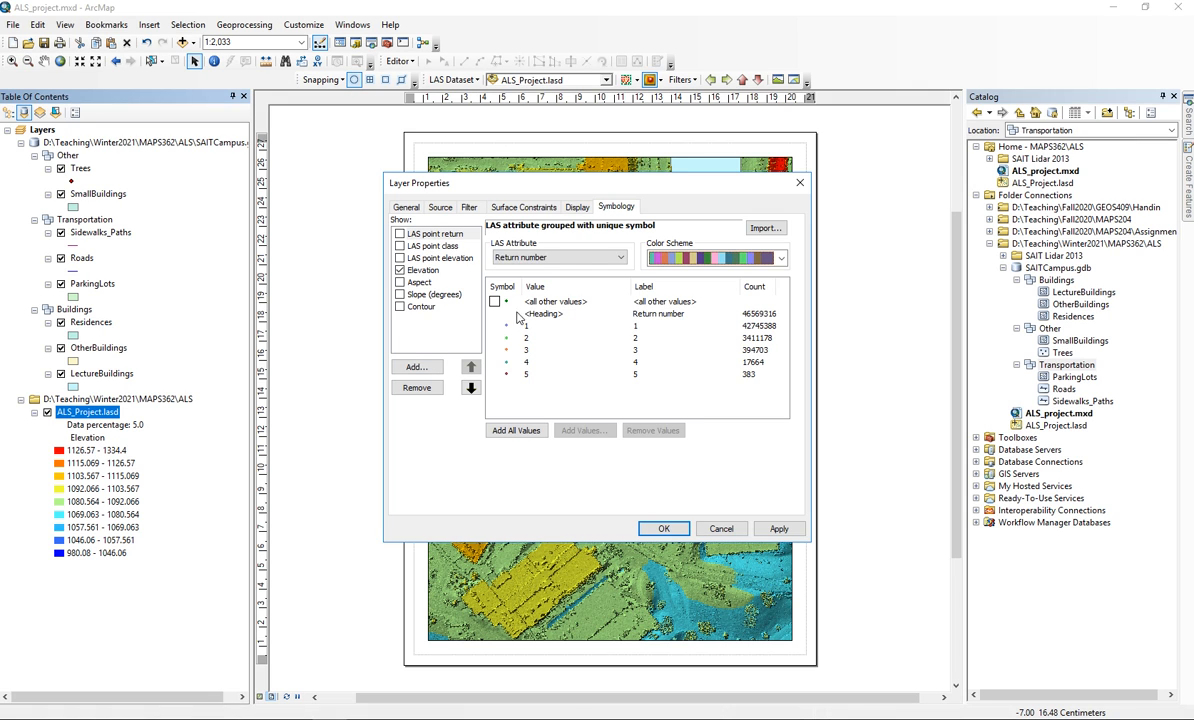
pyautogui.click(781, 259)
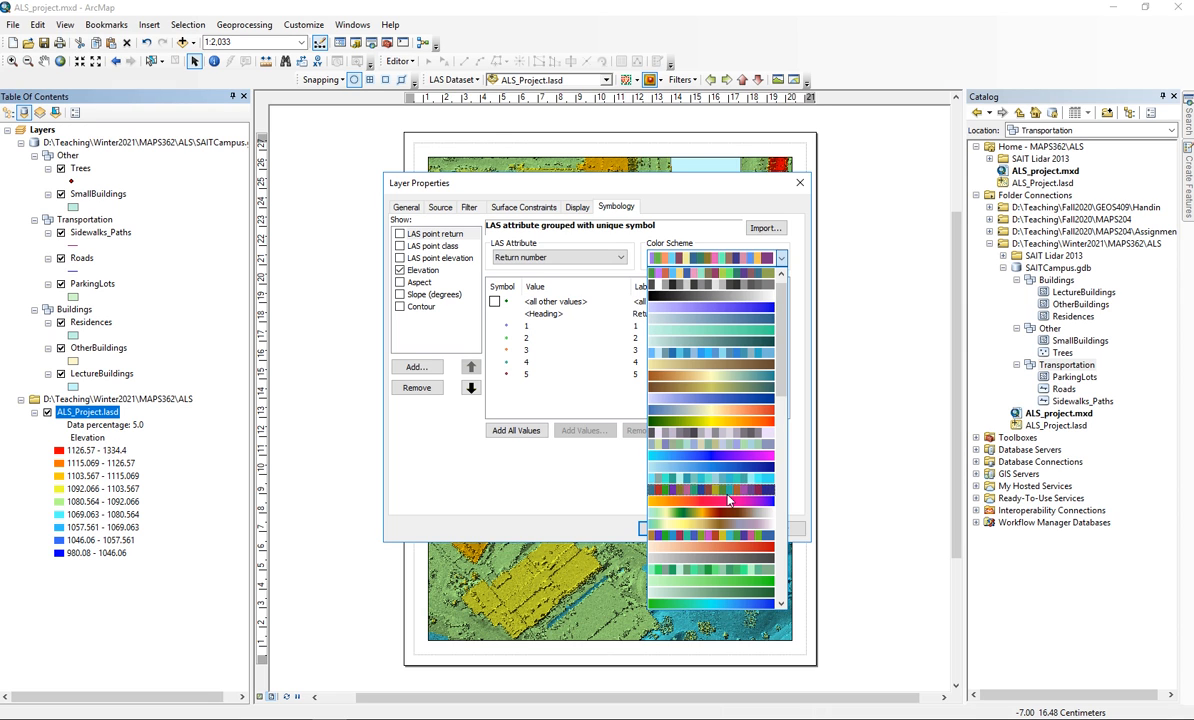
pyautogui.click(712, 272)
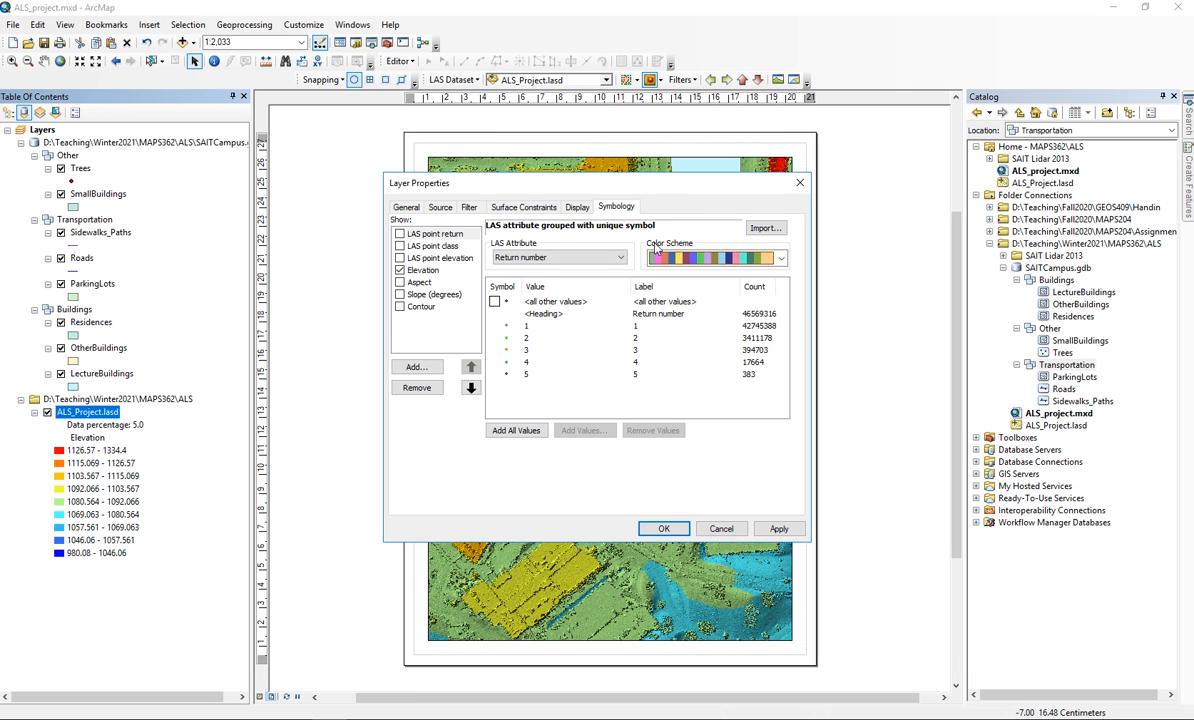
pyautogui.click(406, 207)
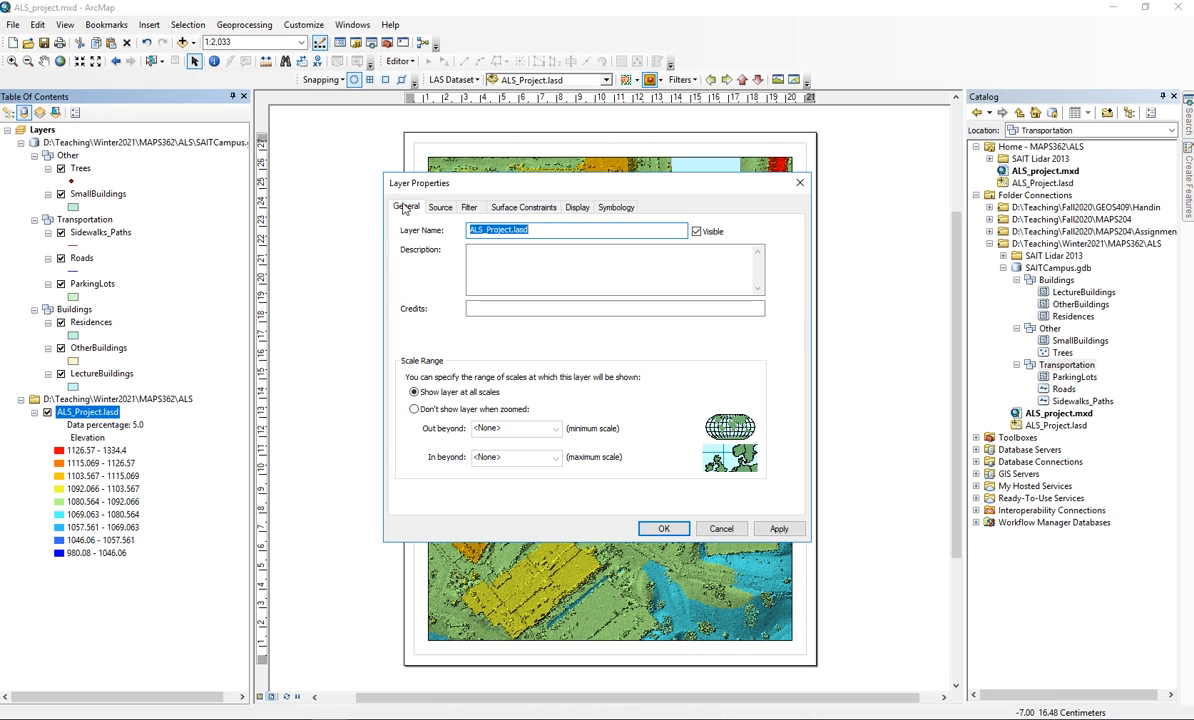
pyautogui.click(438, 209)
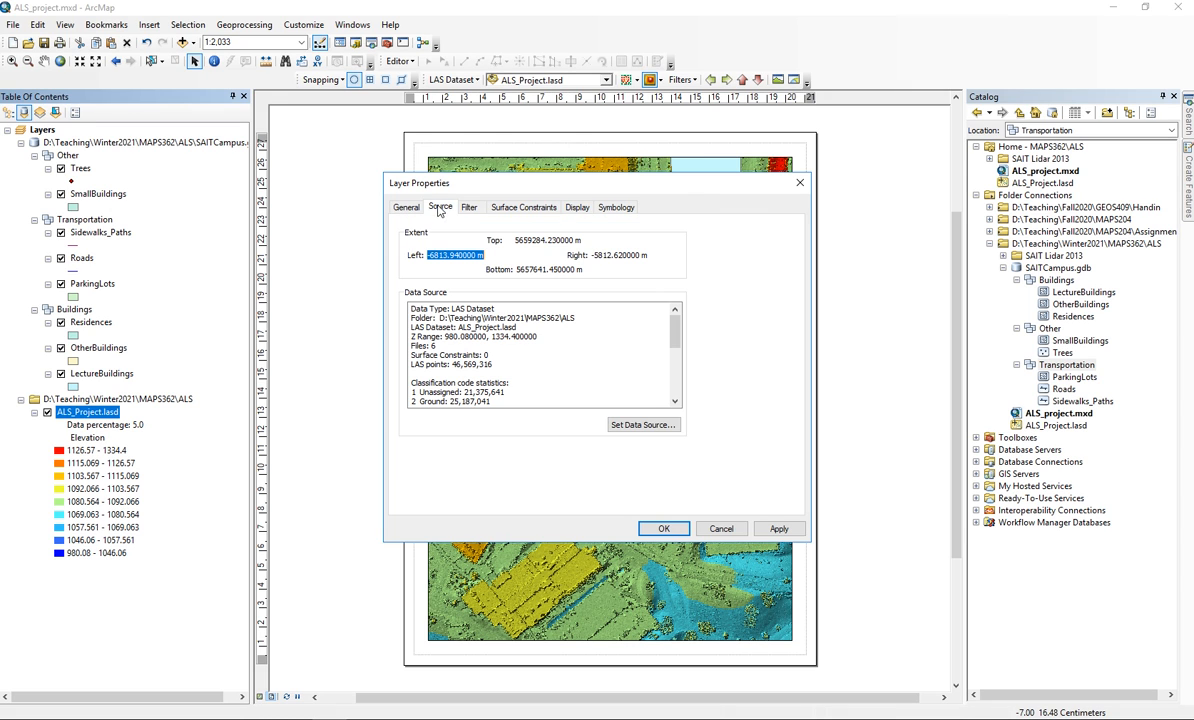
pyautogui.click(469, 208)
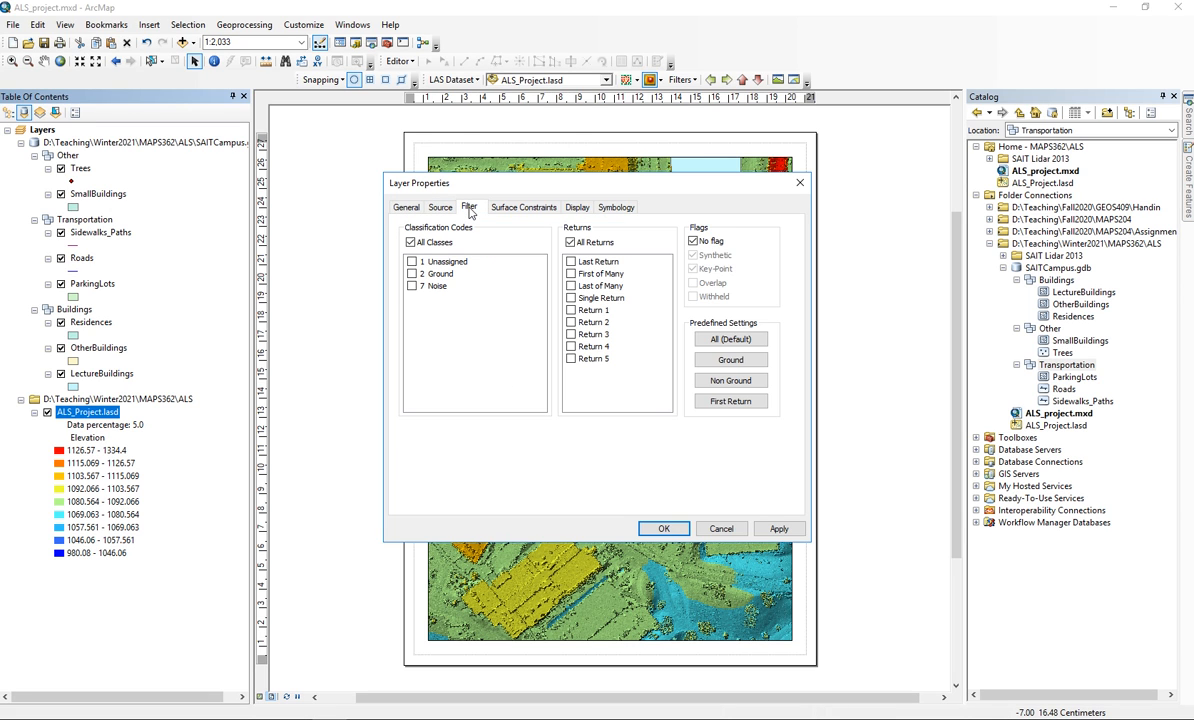
pyautogui.click(798, 528)
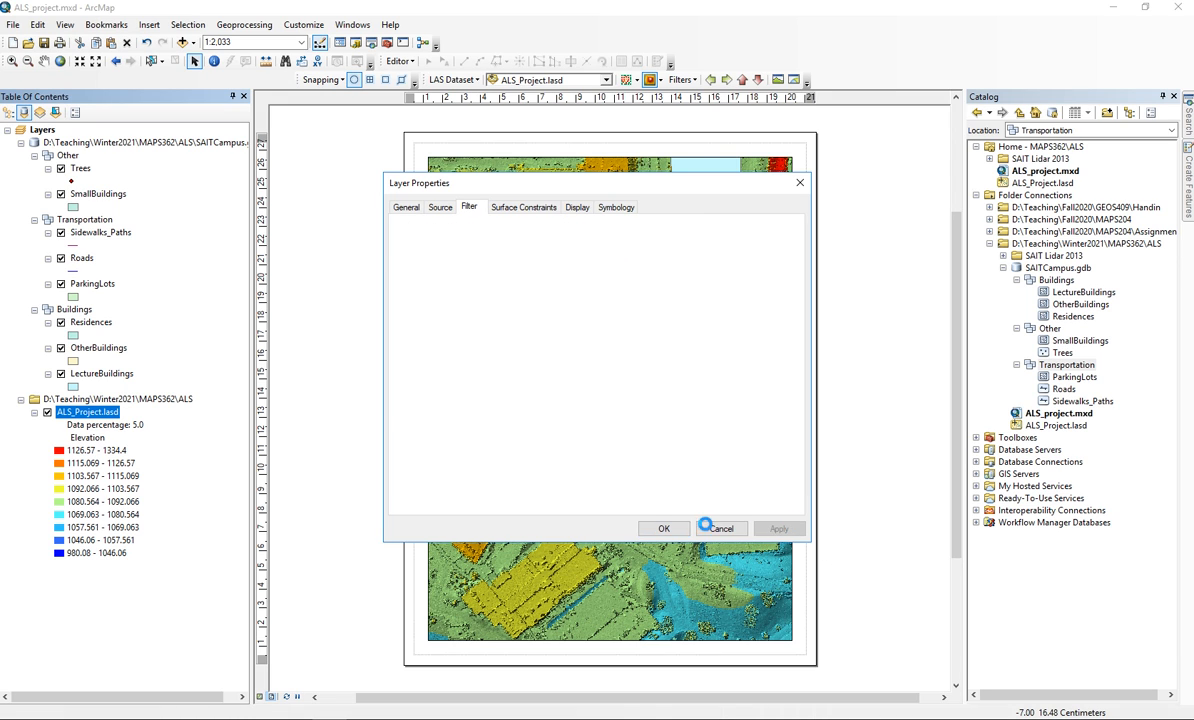
pyautogui.click(665, 529)
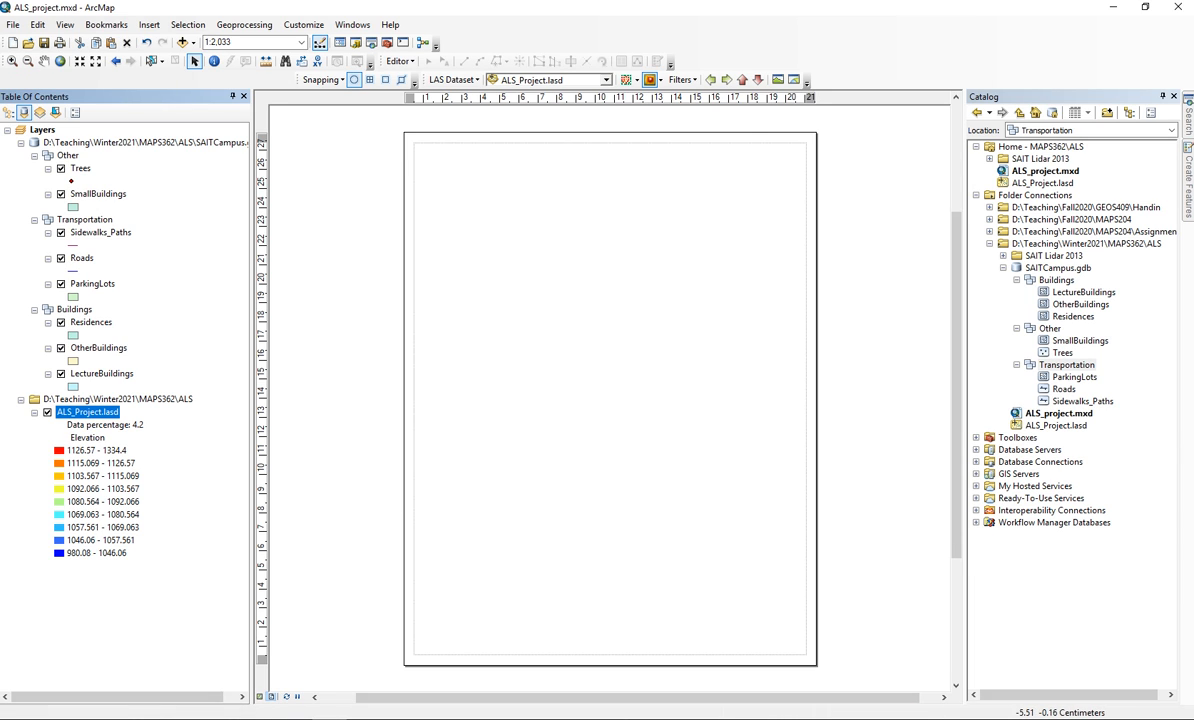
# Step: Resize the data frame on the layout page to about 18 cm wide by 15 cm high and center it within the margins
pyautogui.click(260, 696)
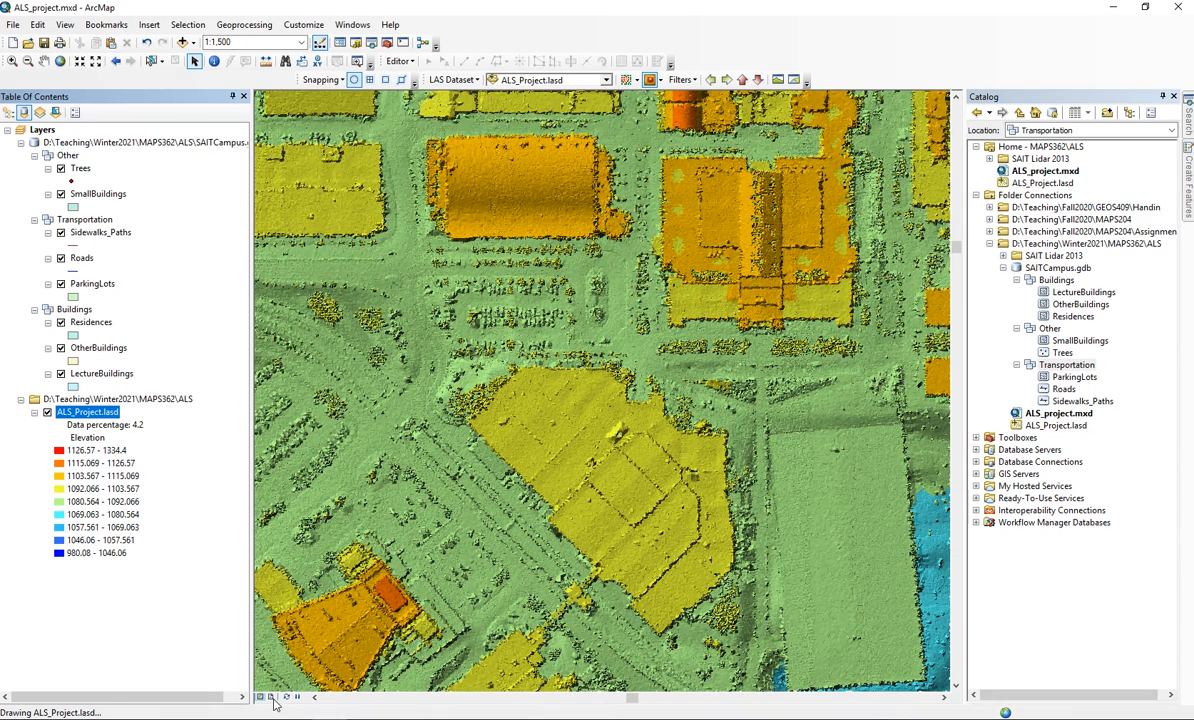
pyautogui.click(272, 697)
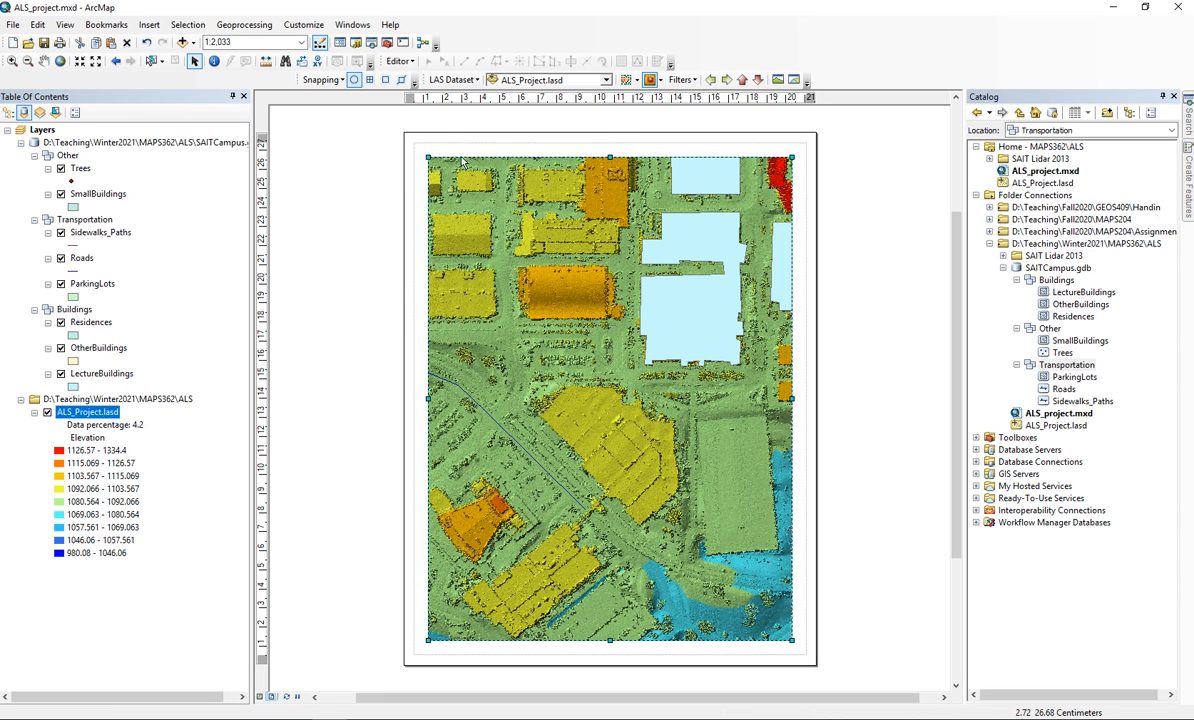
pyautogui.moveTo(440, 166); pyautogui.dragTo(538, 338)
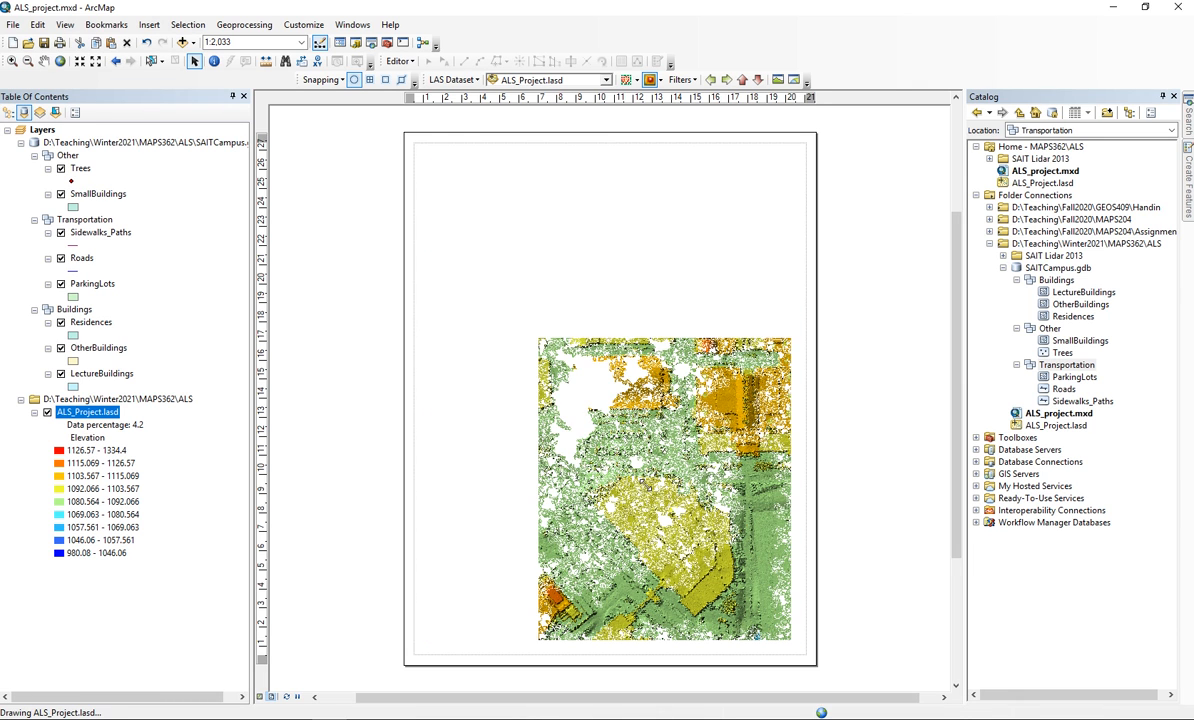
pyautogui.moveTo(690, 462); pyautogui.dragTo(637, 373)
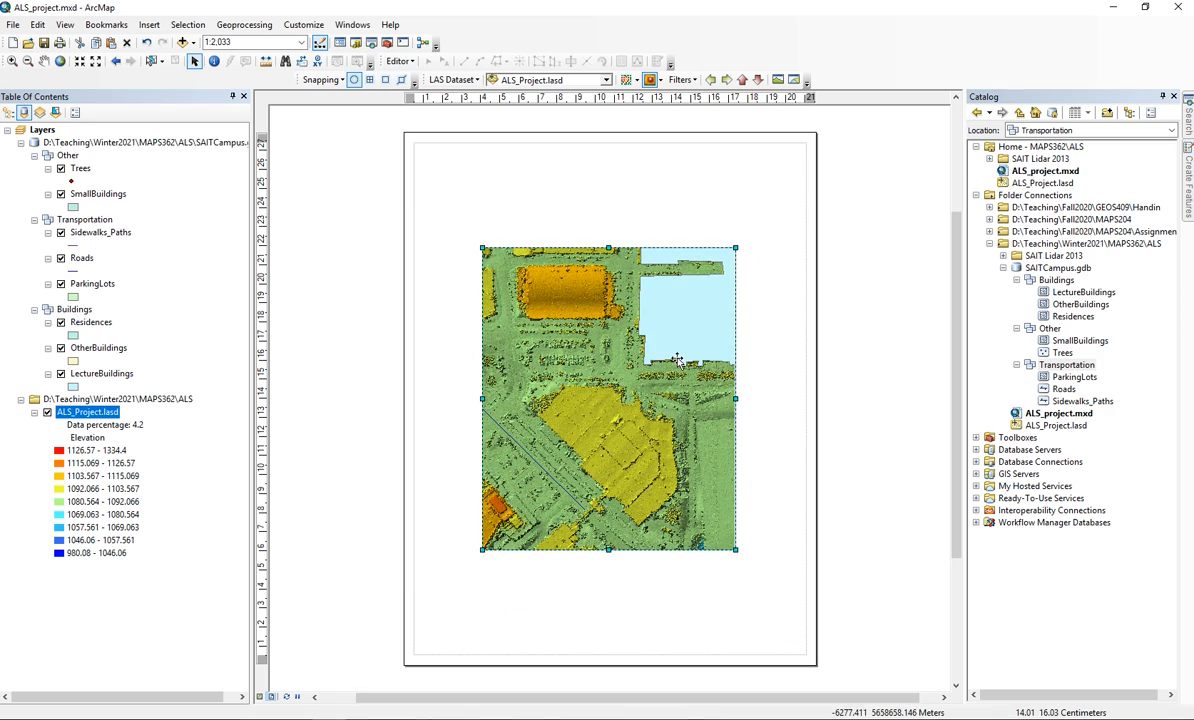
pyautogui.moveTo(757, 408); pyautogui.dragTo(781, 398)
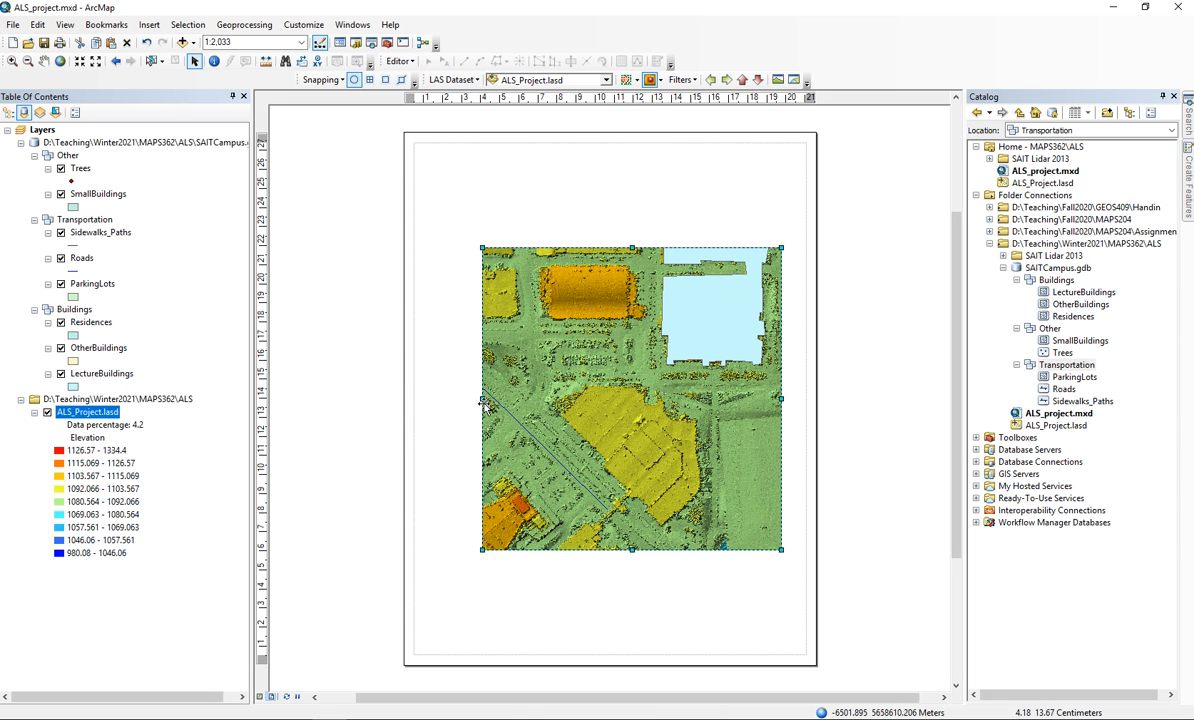
pyautogui.moveTo(450, 400); pyautogui.dragTo(430, 400)
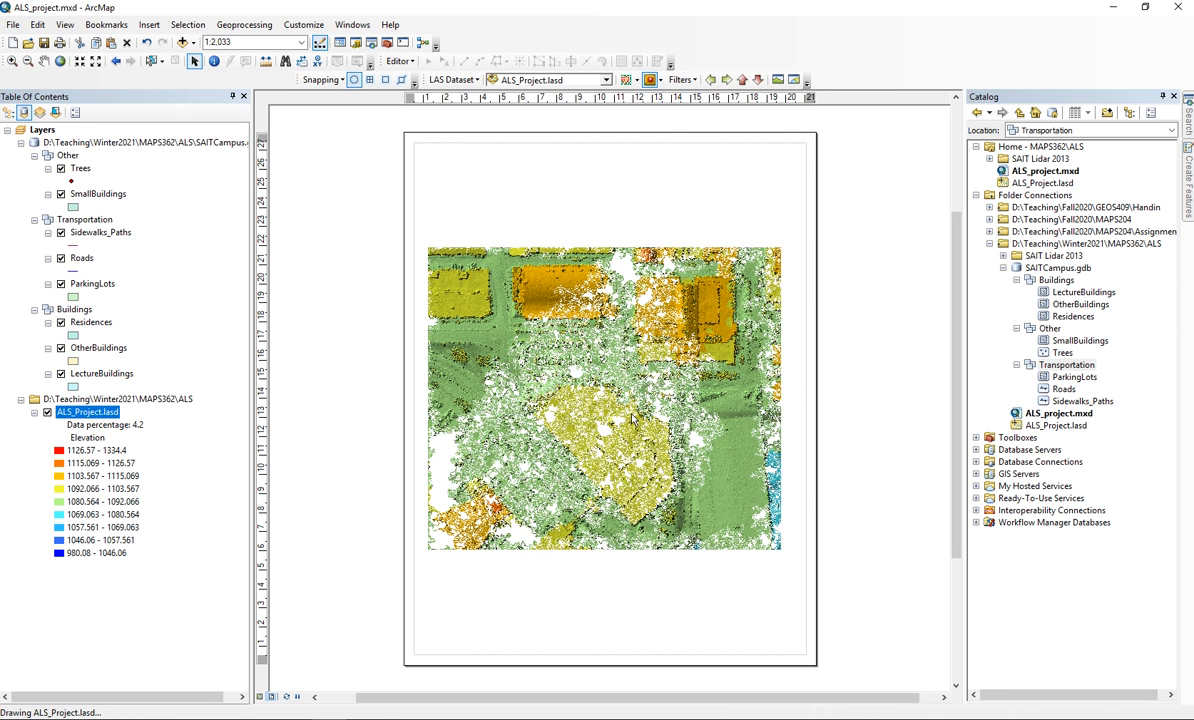
pyautogui.moveTo(611, 380)
pyautogui.mouseDown()
pyautogui.moveTo(612, 411)
pyautogui.moveTo(614, 383)
pyautogui.mouseUp()
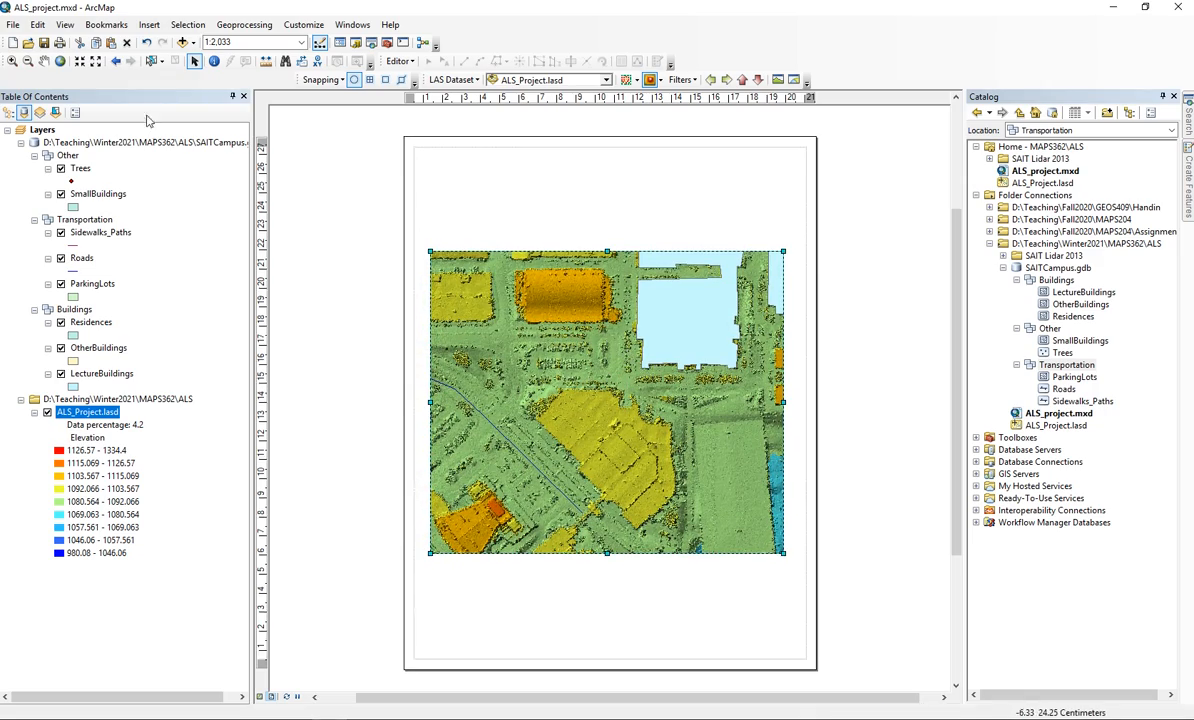
# Step: Pan the map inside the data frame to bring the campus buildings farther north into the frame
pyautogui.click(43, 61)
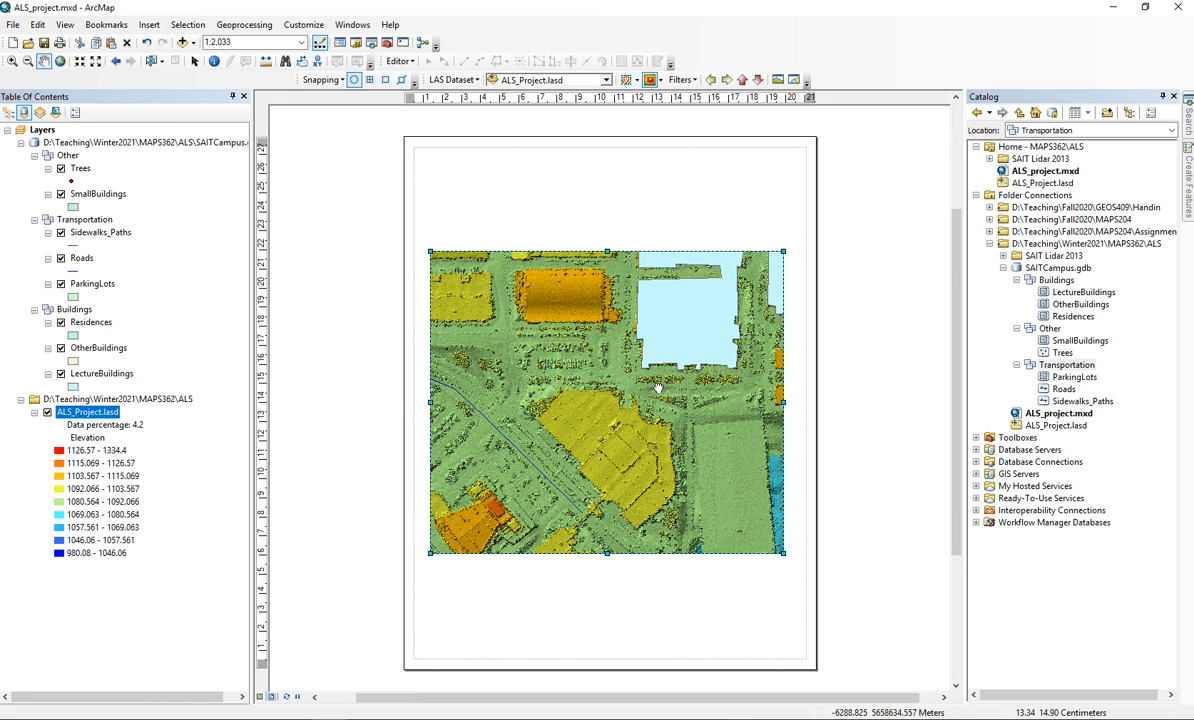
pyautogui.moveTo(615, 376); pyautogui.dragTo(605, 464)
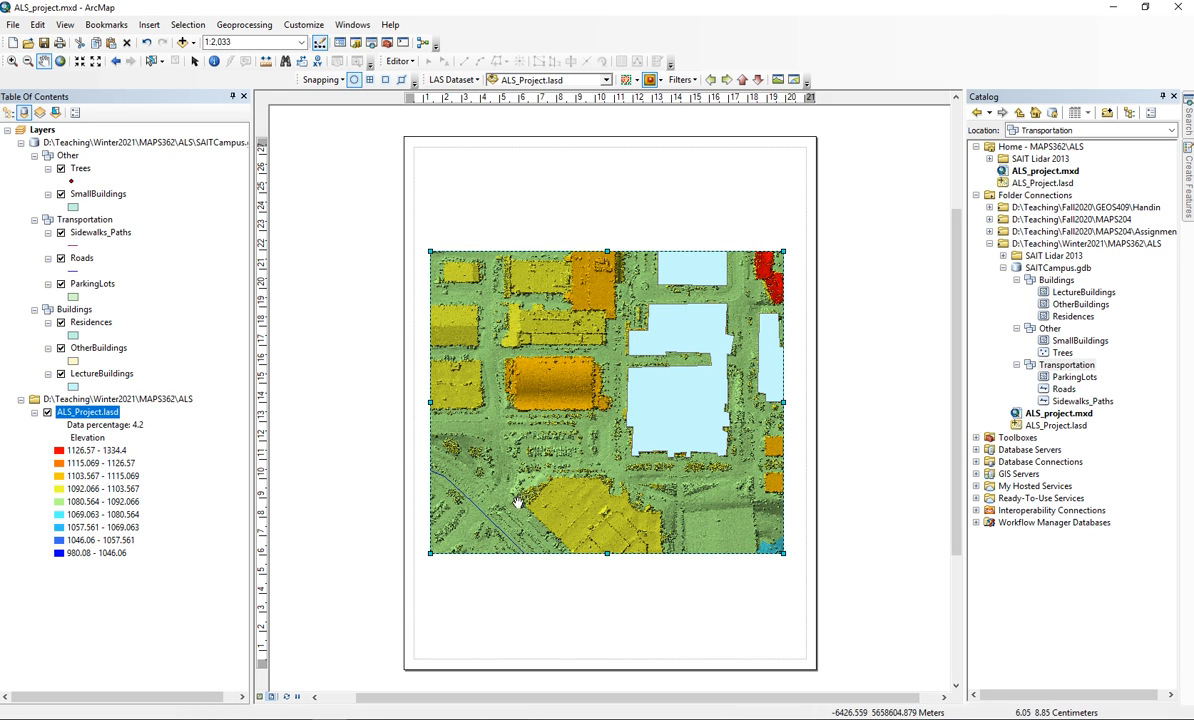
pyautogui.scroll(2, 564, 397)
pyautogui.scroll(-2, 564, 397)
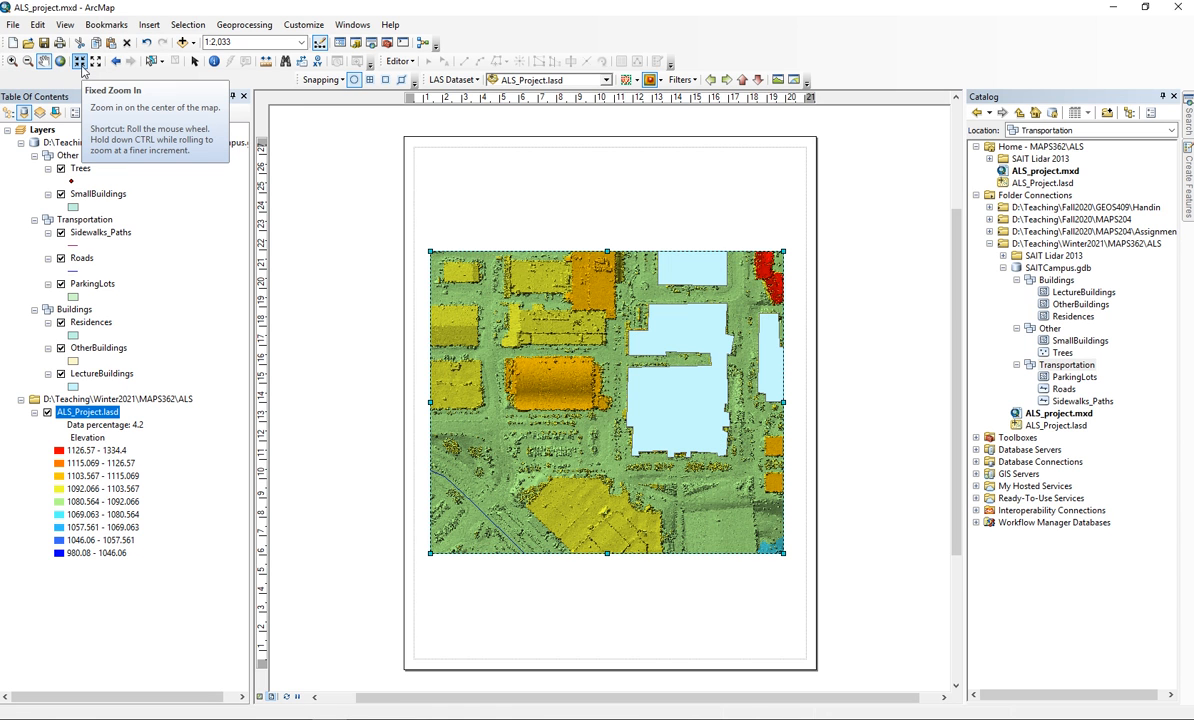
# Step: Try displaying the map at full extent and at scales of 1:10,000 and 1:1,000
pyautogui.click(60, 62)
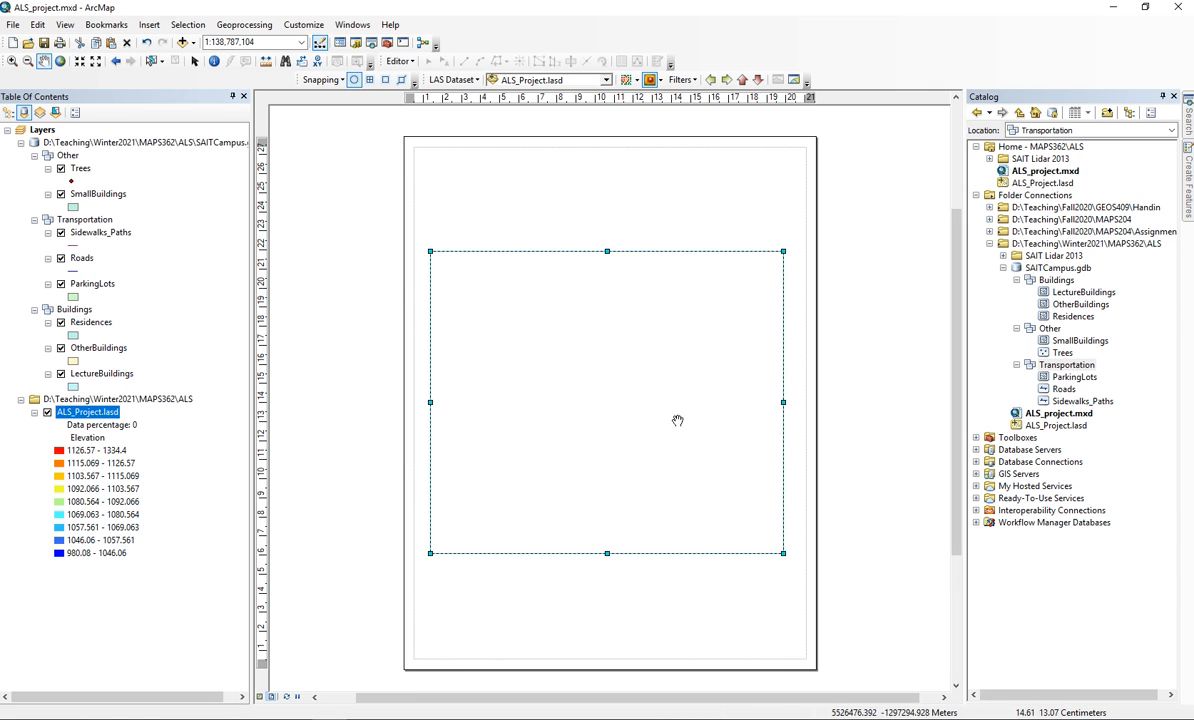
pyautogui.click(301, 42)
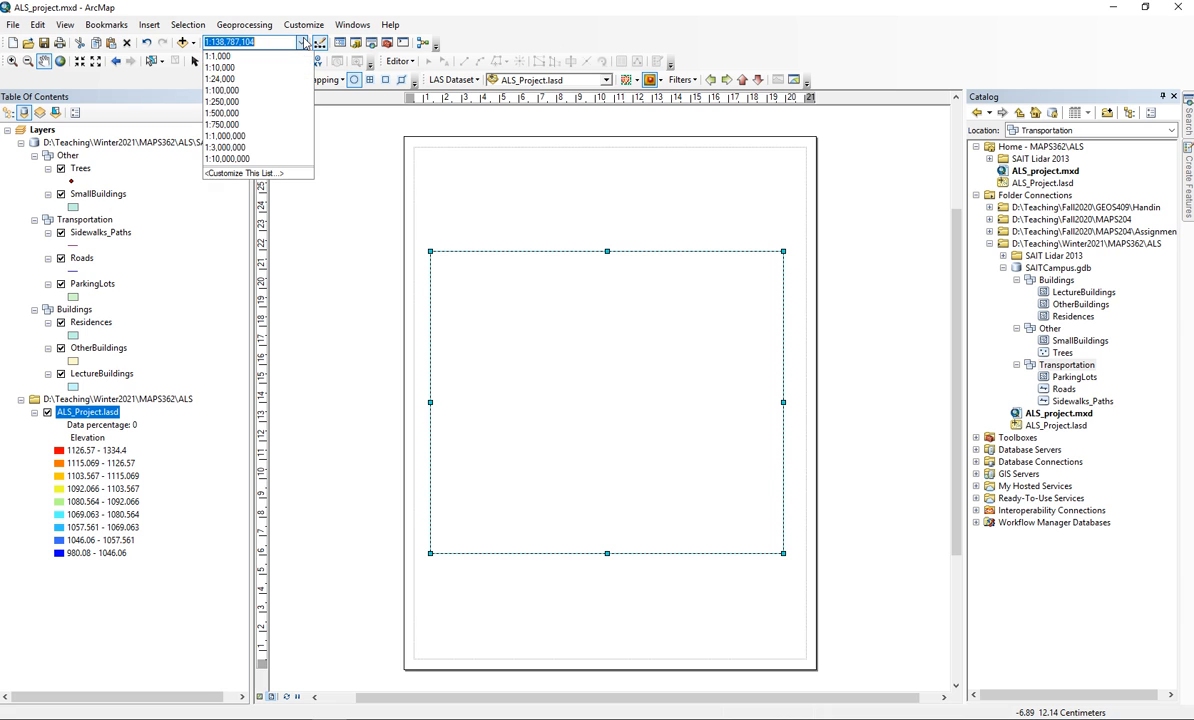
pyautogui.click(224, 68)
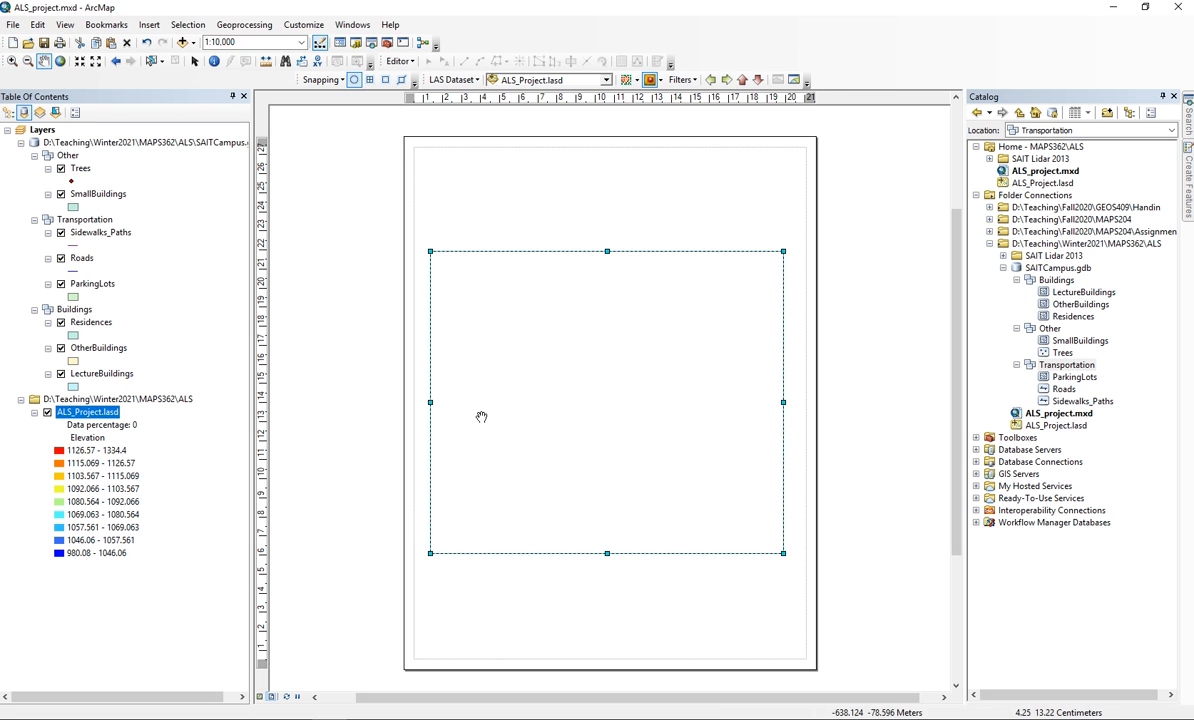
pyautogui.click(301, 42)
pyautogui.click(240, 54)
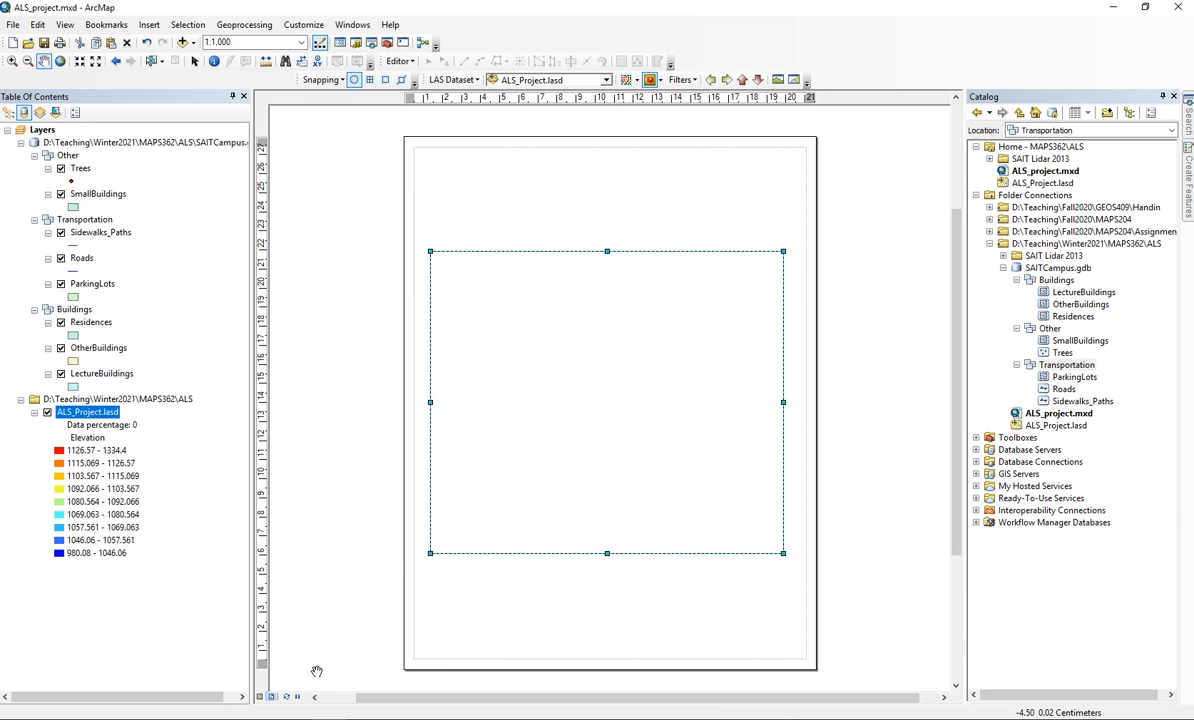
# Step: Fit the data frame's map to the full extent of the ALS_Project.lasd layer
pyautogui.rightClick(100, 416)
pyautogui.click(130, 452)
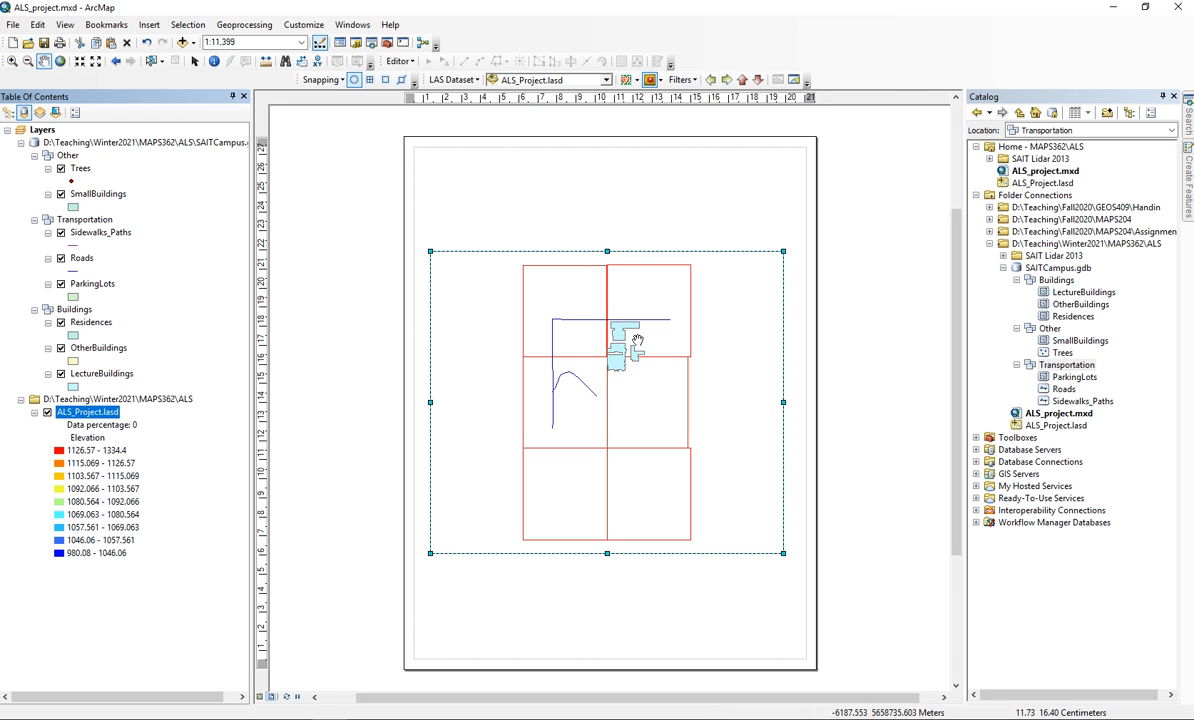
pyautogui.scroll(2, 613, 344)
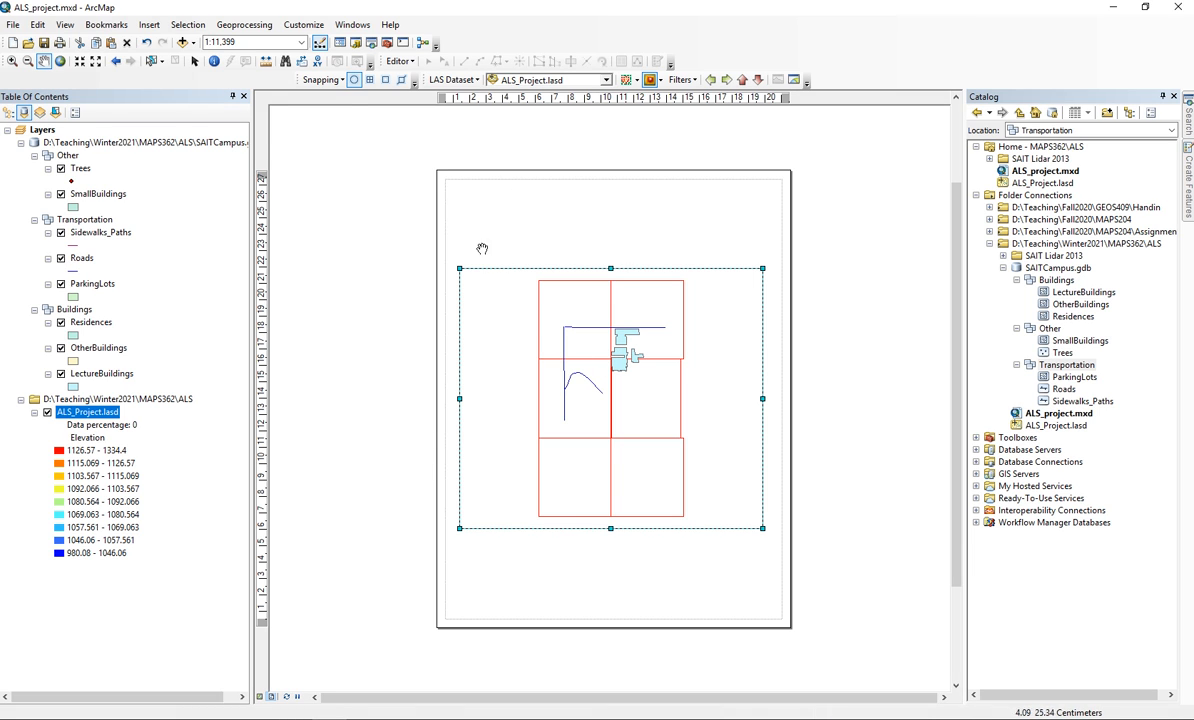
# Step: Insert the map title "SAIT Campus" and move it just inside the upper margin of the layout page
pyautogui.click(149, 24)
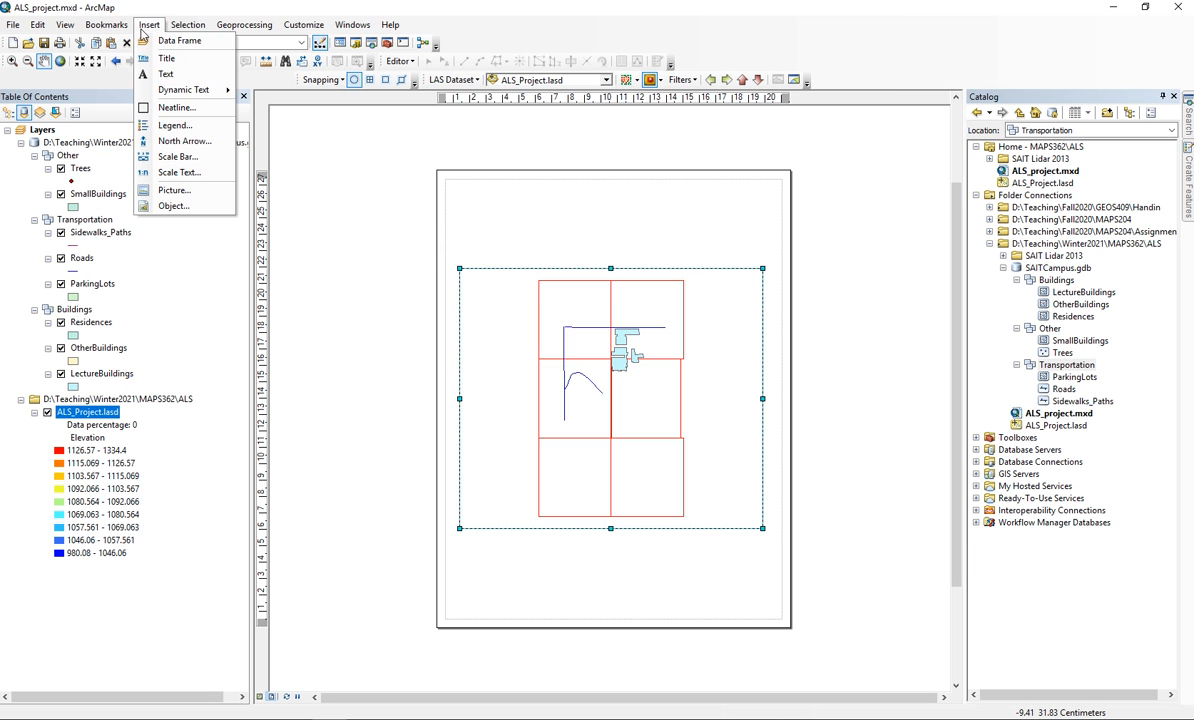
pyautogui.click(165, 57)
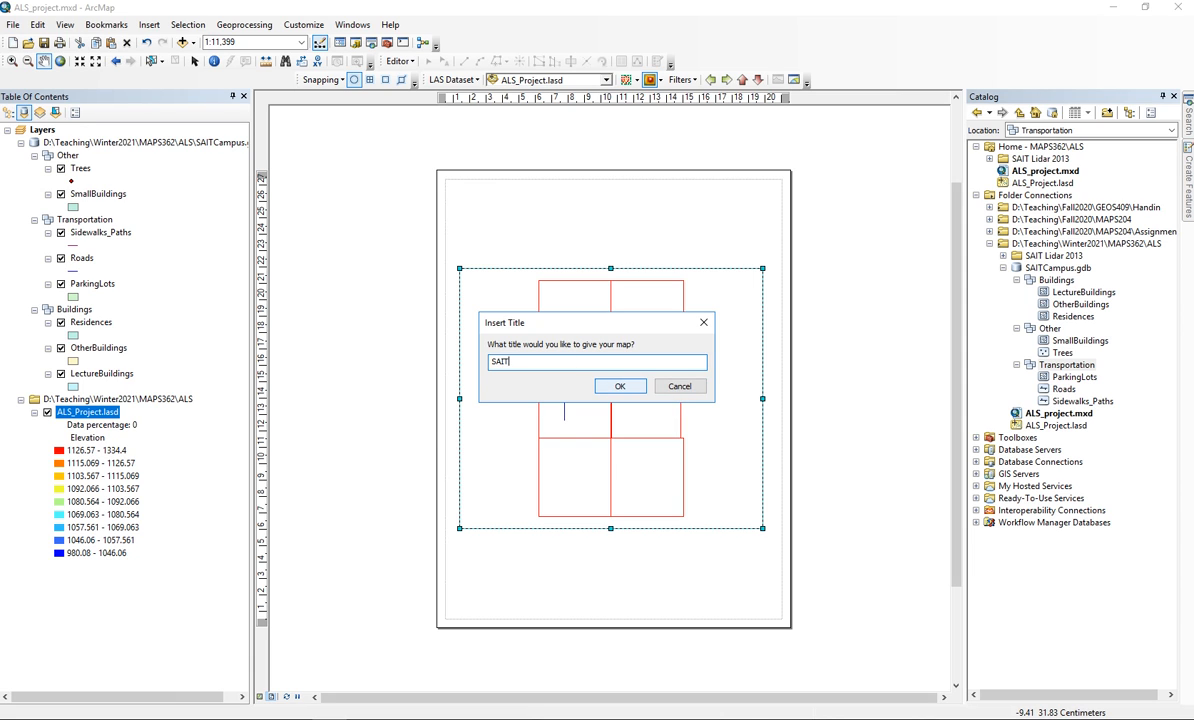
pyautogui.click(625, 387)
pyautogui.moveTo(614, 193); pyautogui.dragTo(614, 201)
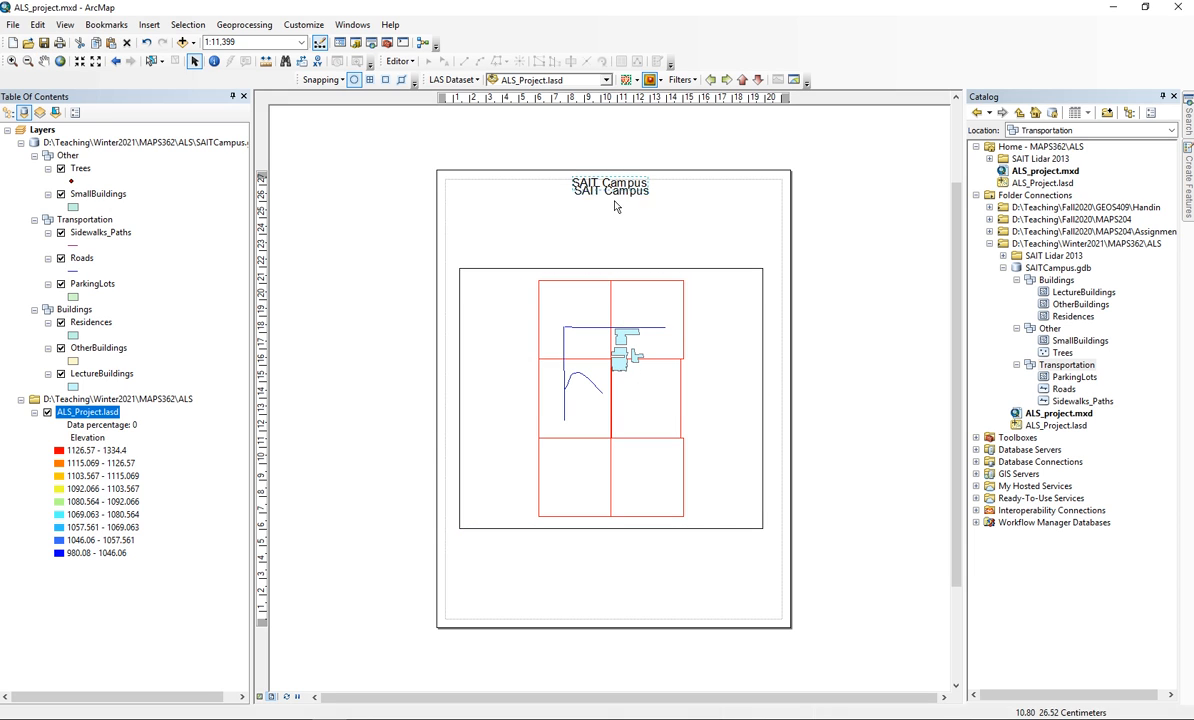
pyautogui.click(150, 26)
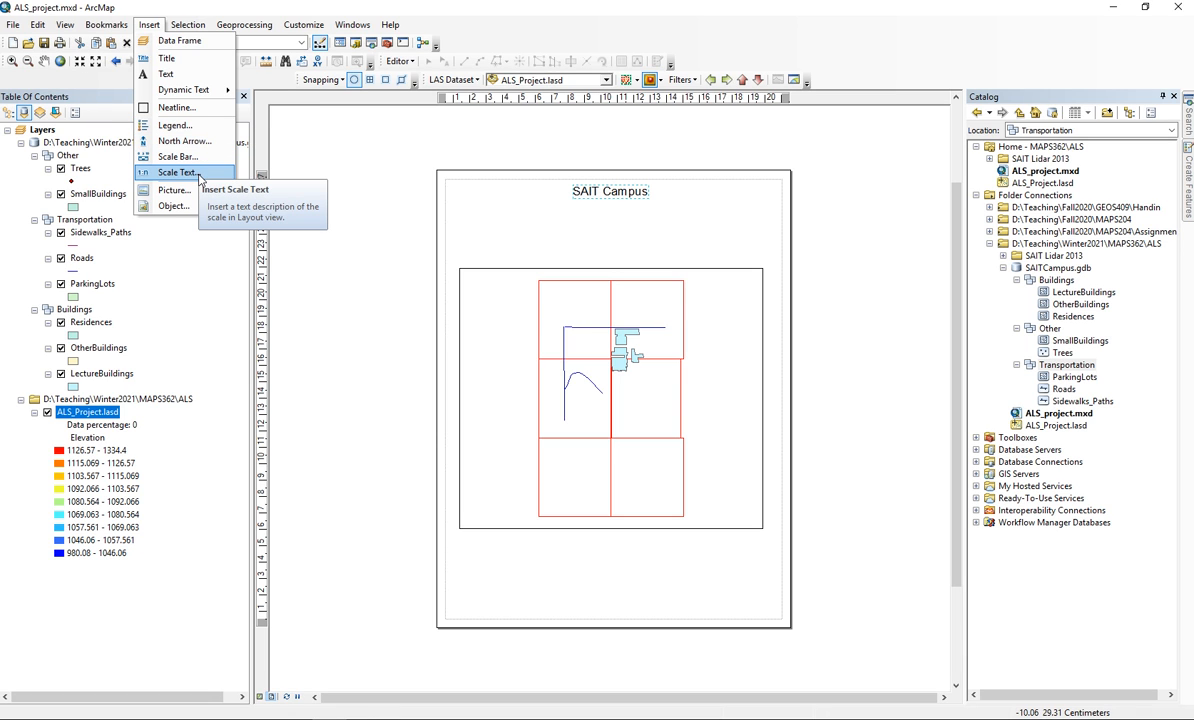
pyautogui.click(413, 130)
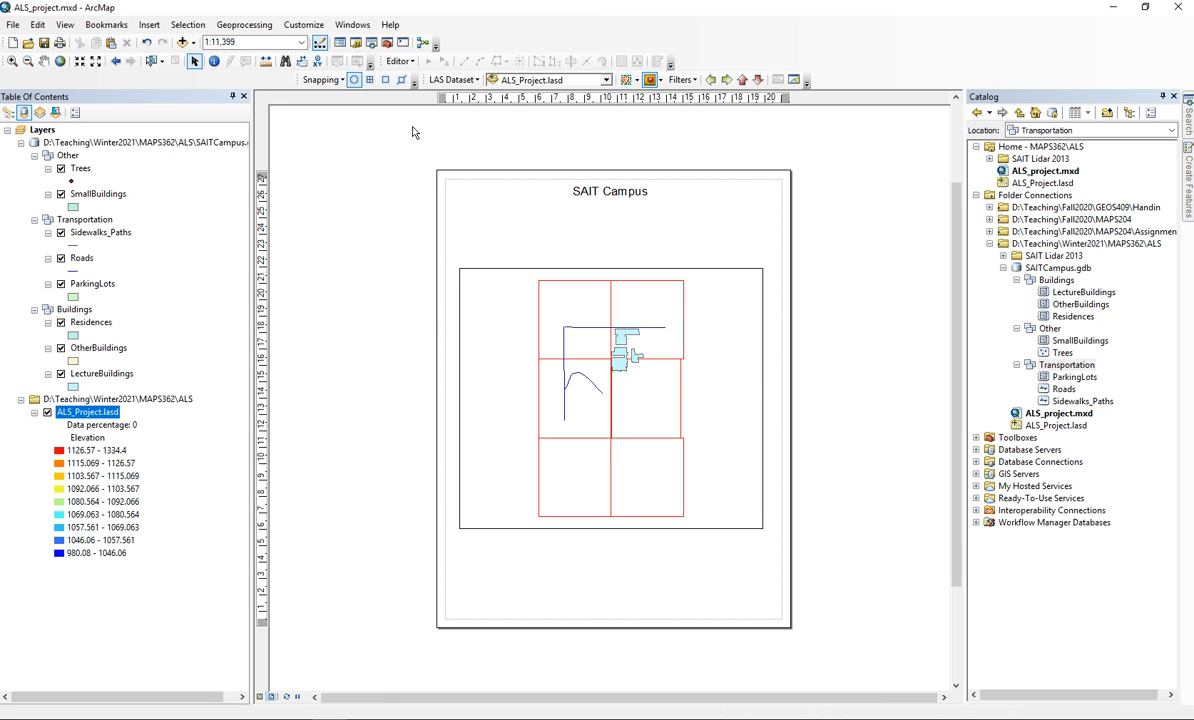